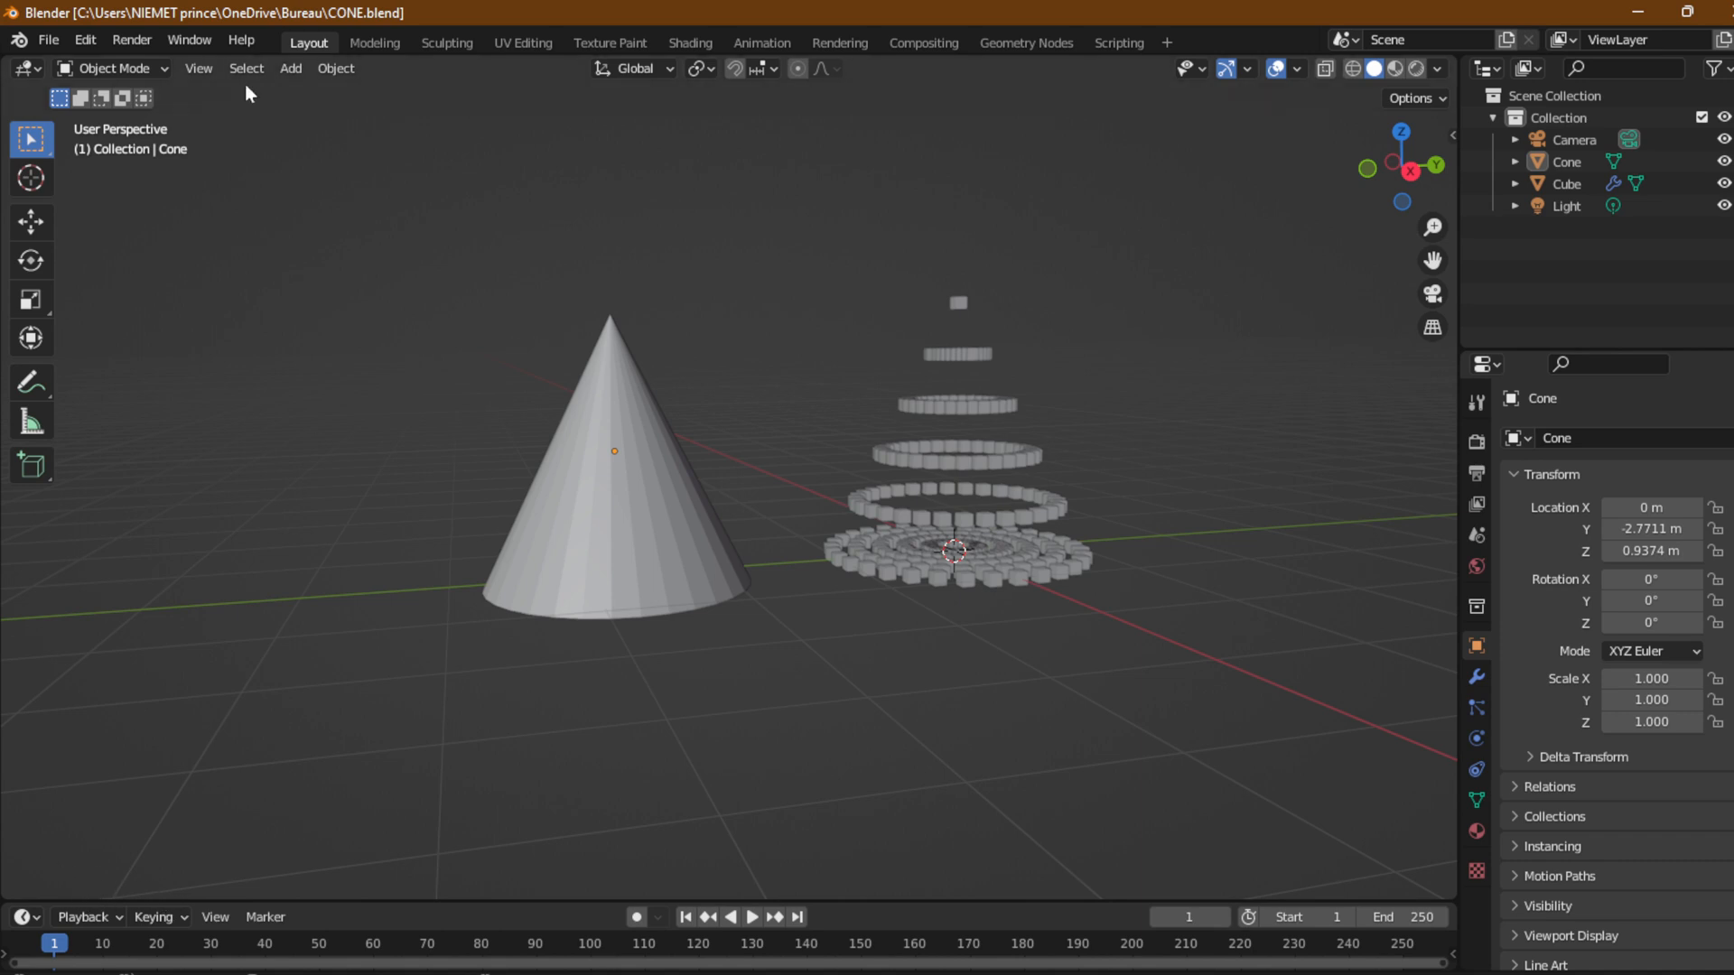
Duplicate the cone, offset the copy by about -0.46 m X, -1.5 m Y and 0.47 m Z, and expand the duplication settings.
click(200, 68)
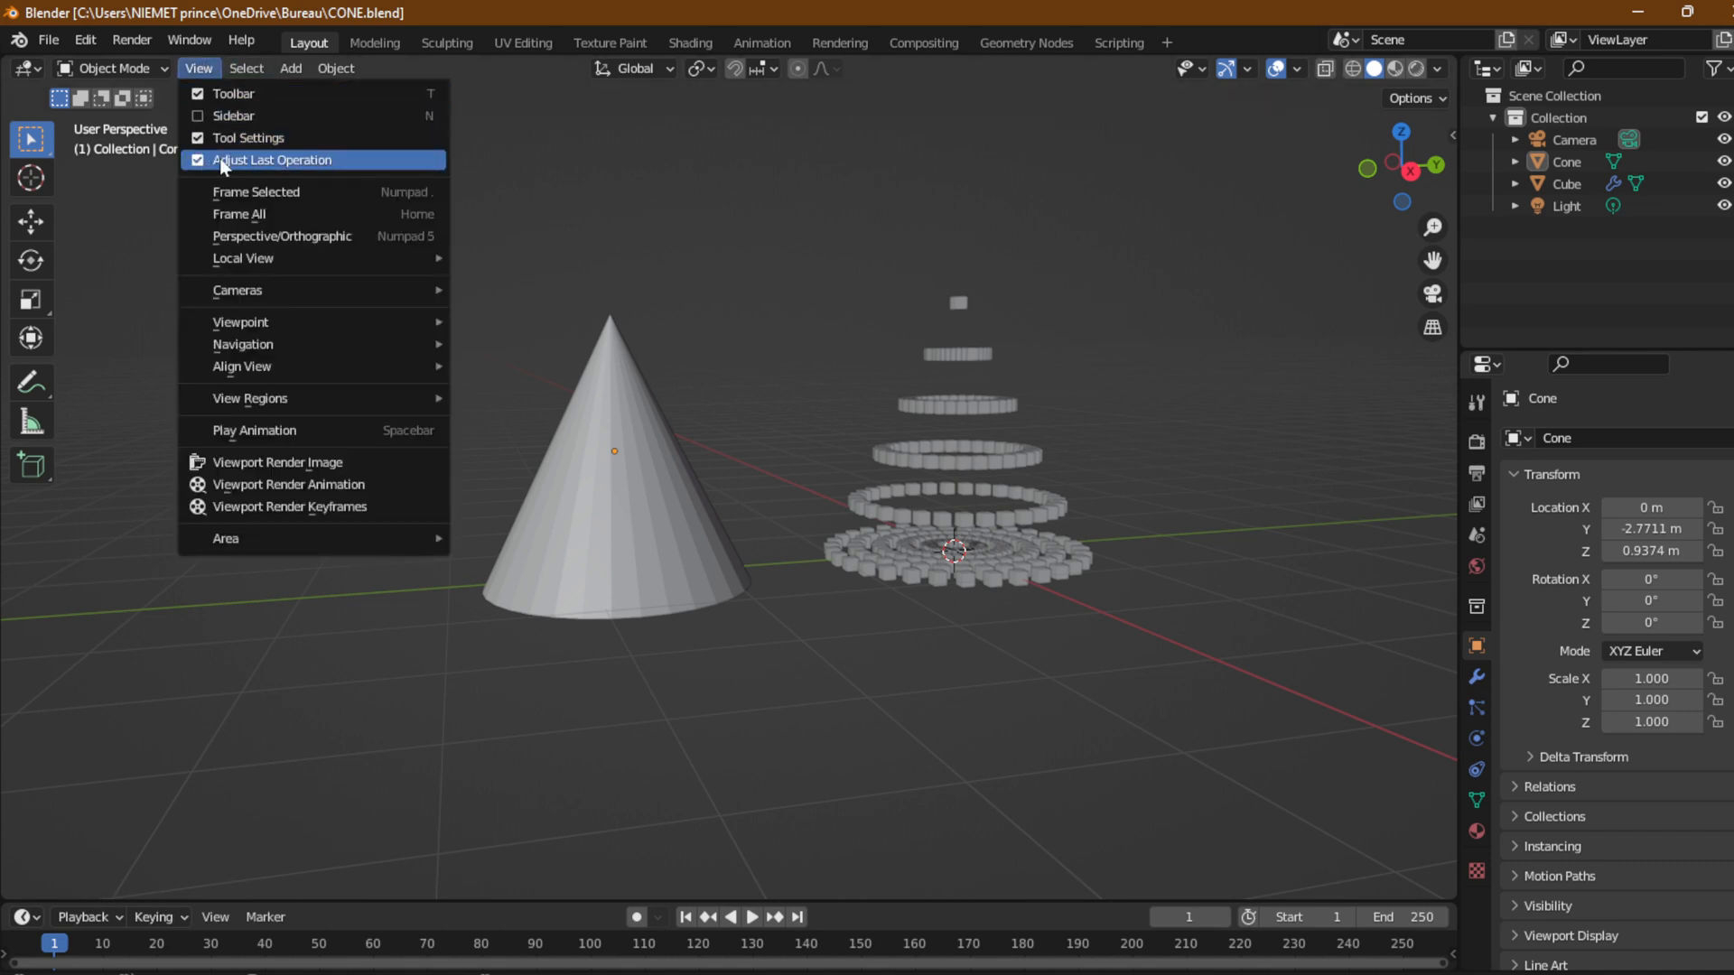
click(613, 478)
key(shift+d)
click(401, 424)
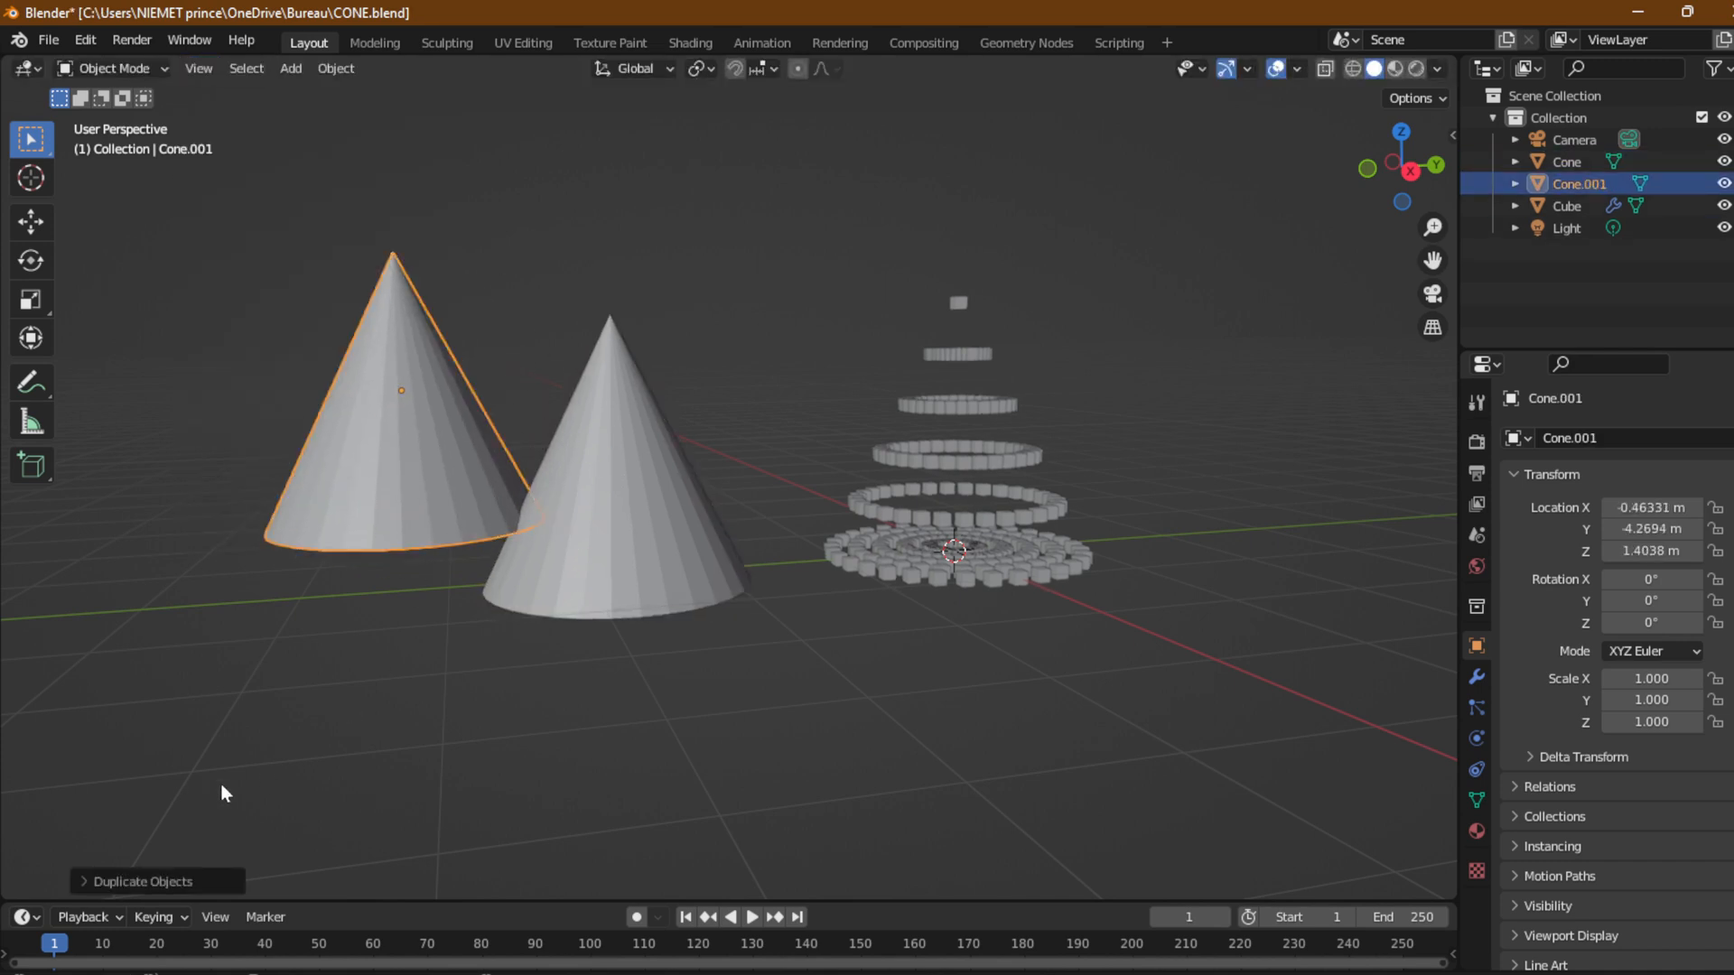
click(95, 883)
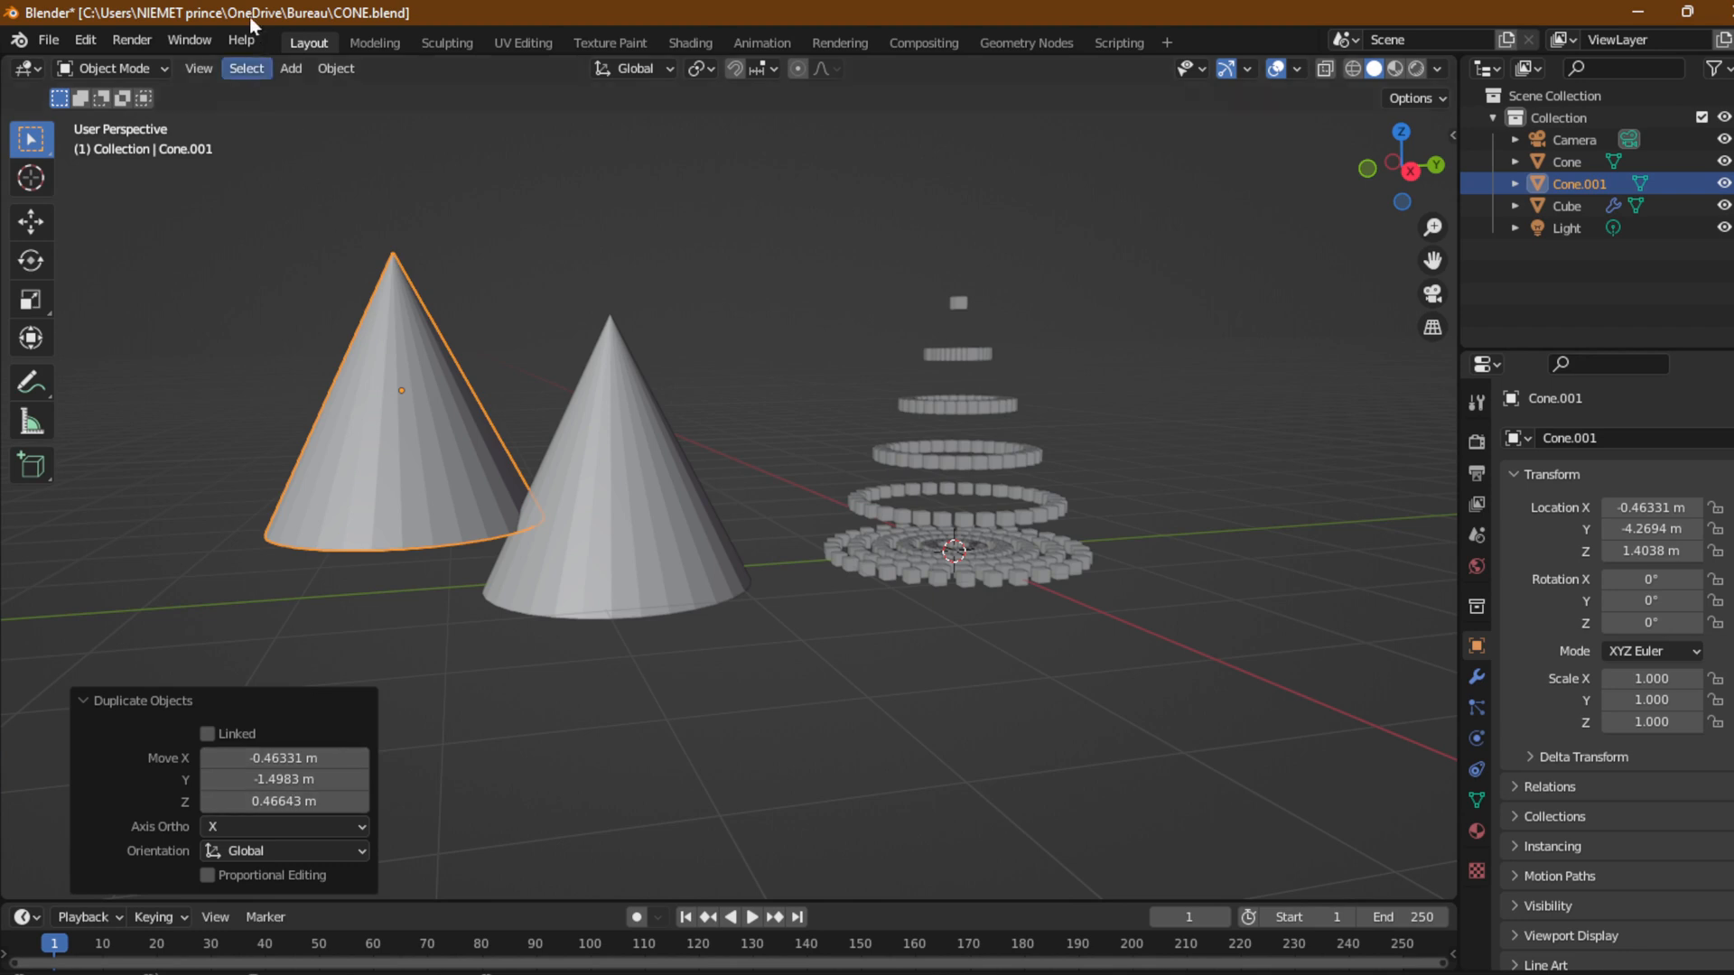
Turn the Adjust Last Operation display off and back on for the viewport.
click(199, 68)
click(201, 158)
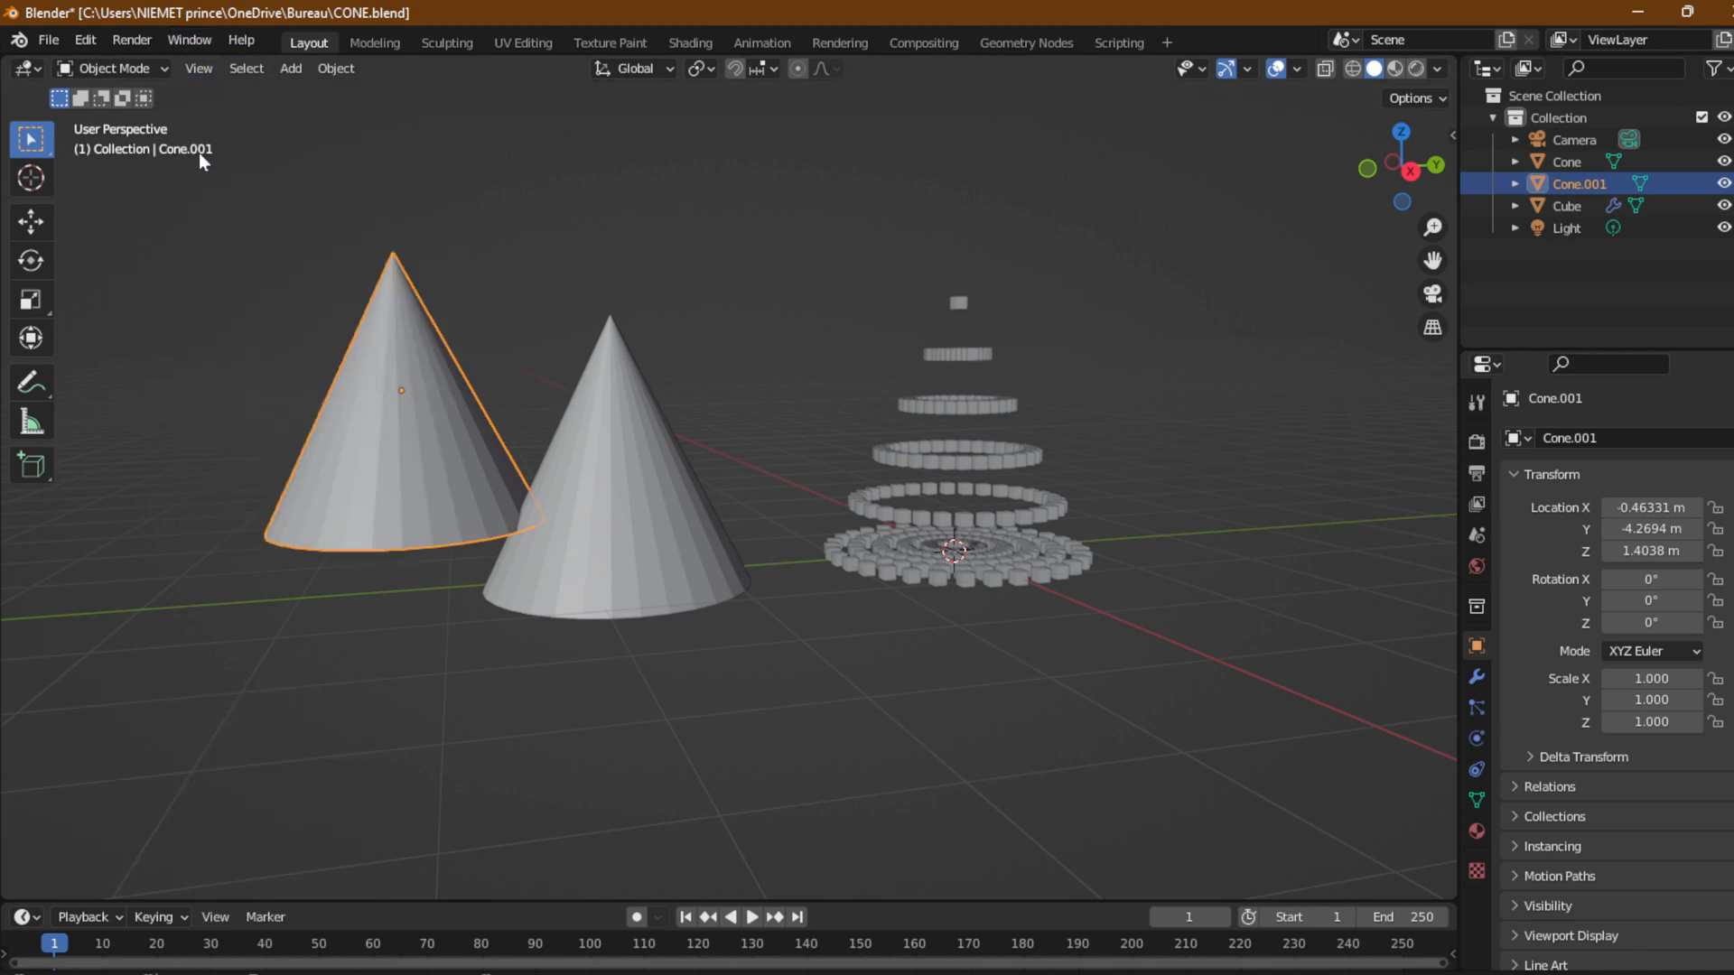
click(199, 68)
click(204, 159)
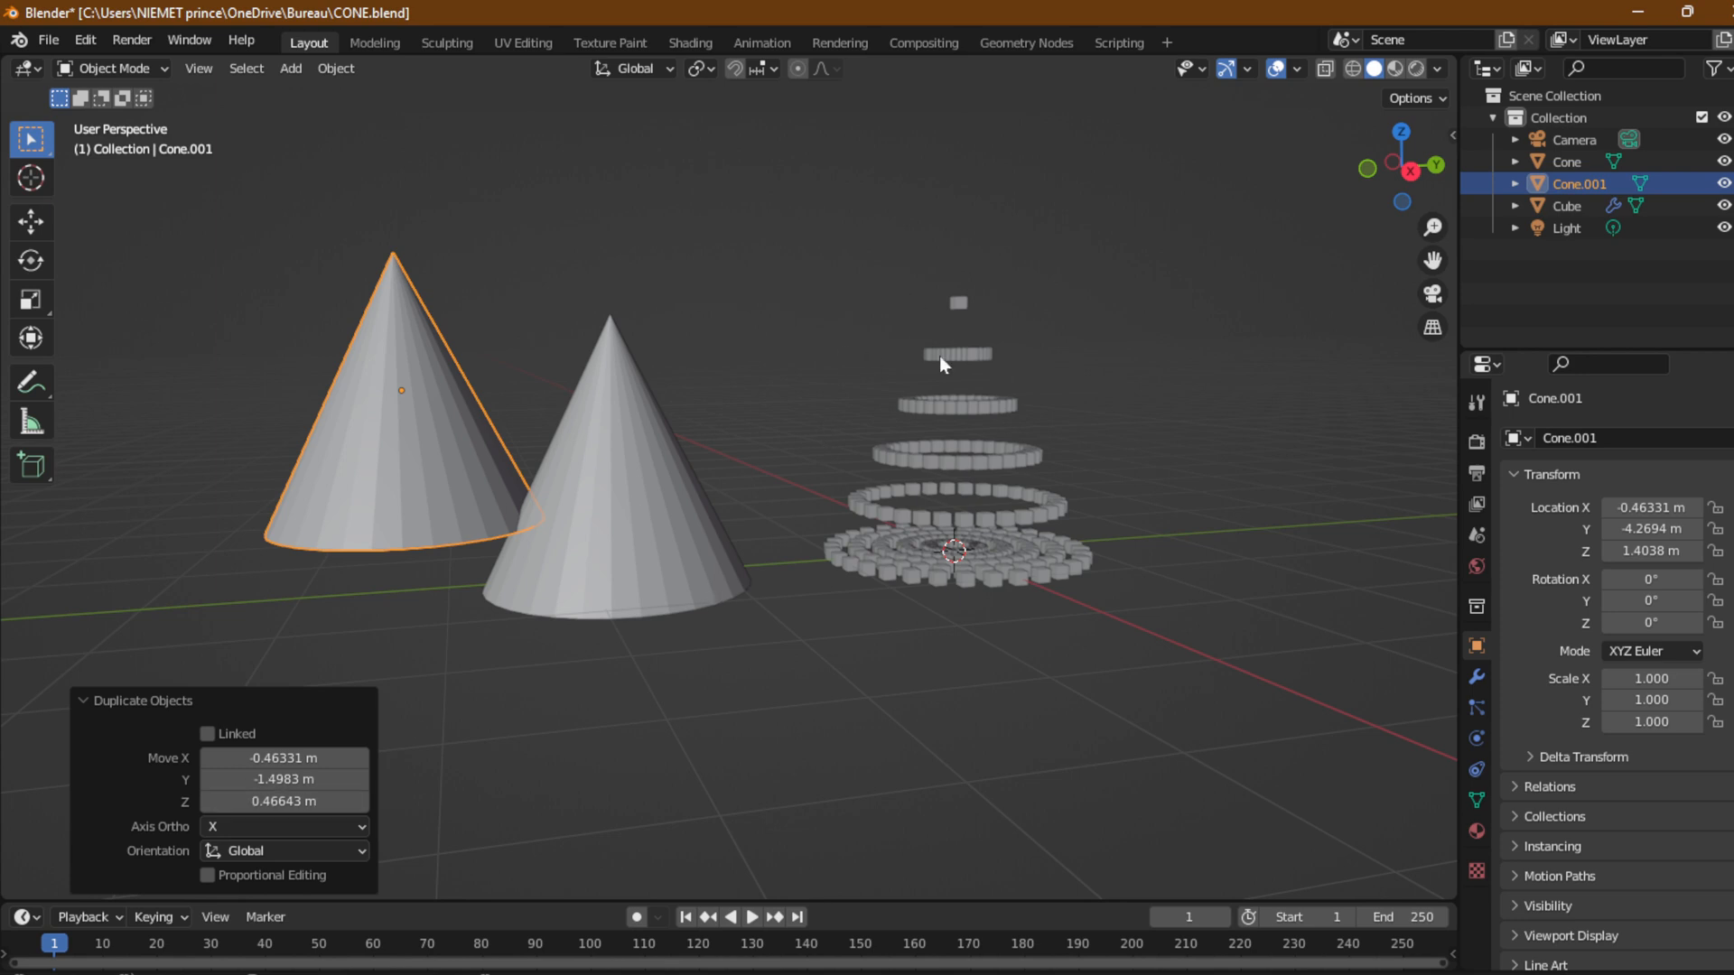
click(151, 627)
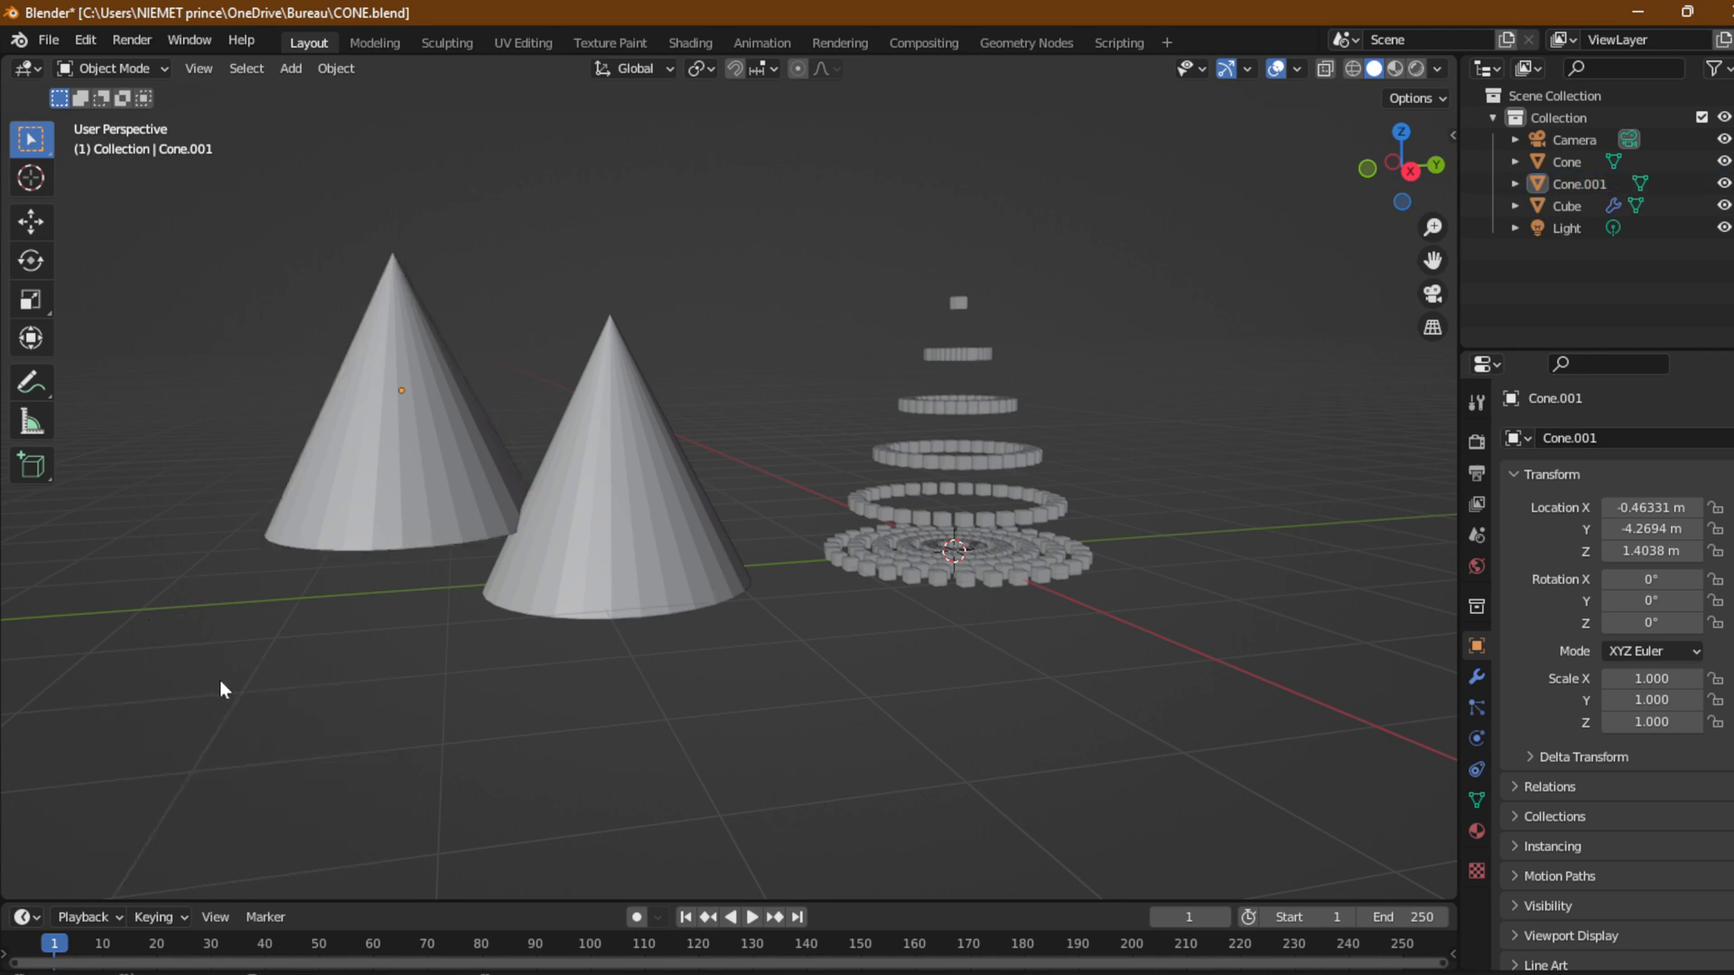
click(361, 465)
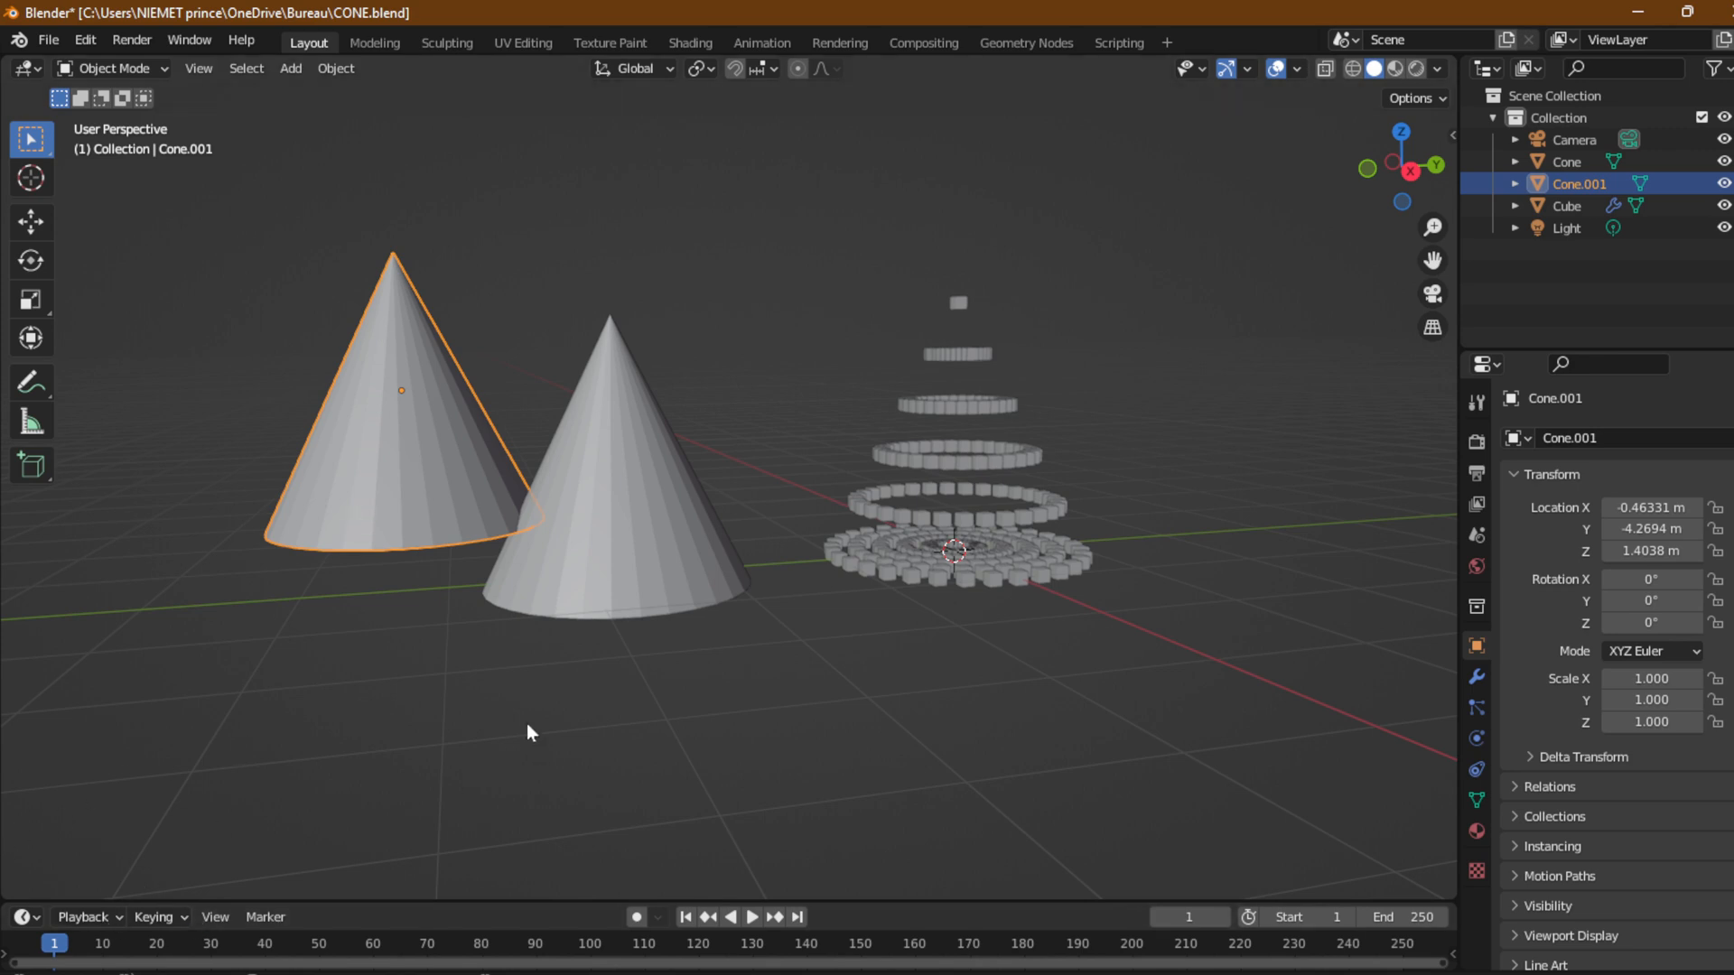
click(975, 566)
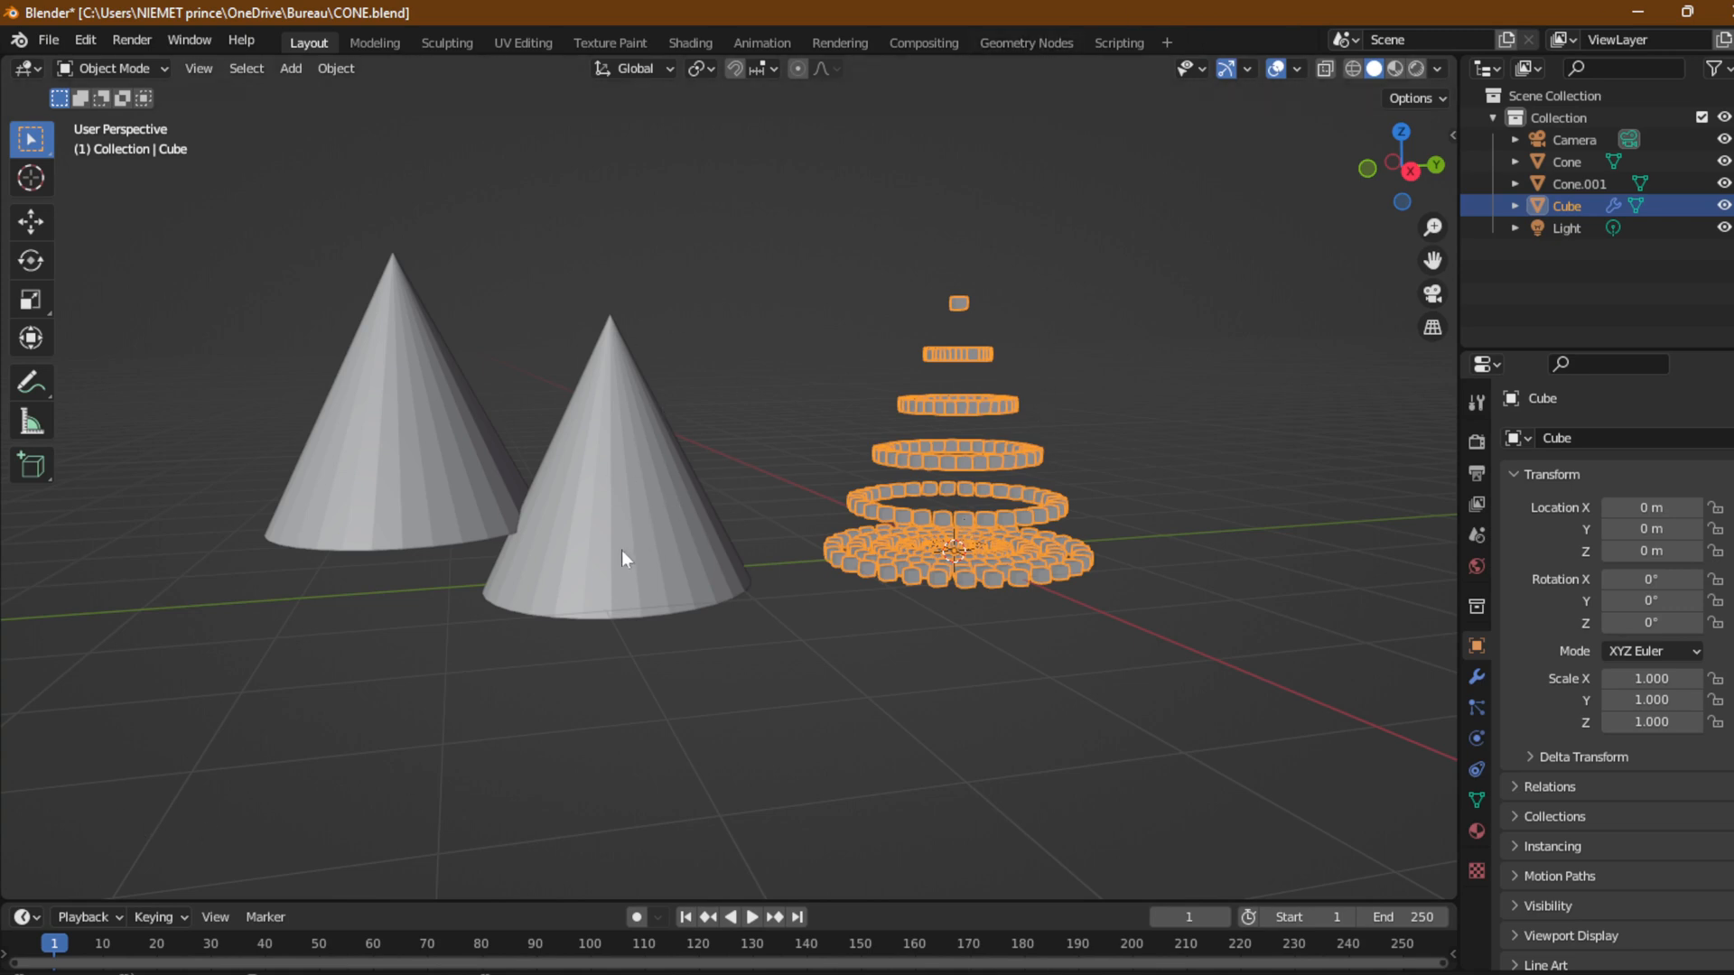
scroll(677, 503, down, 4)
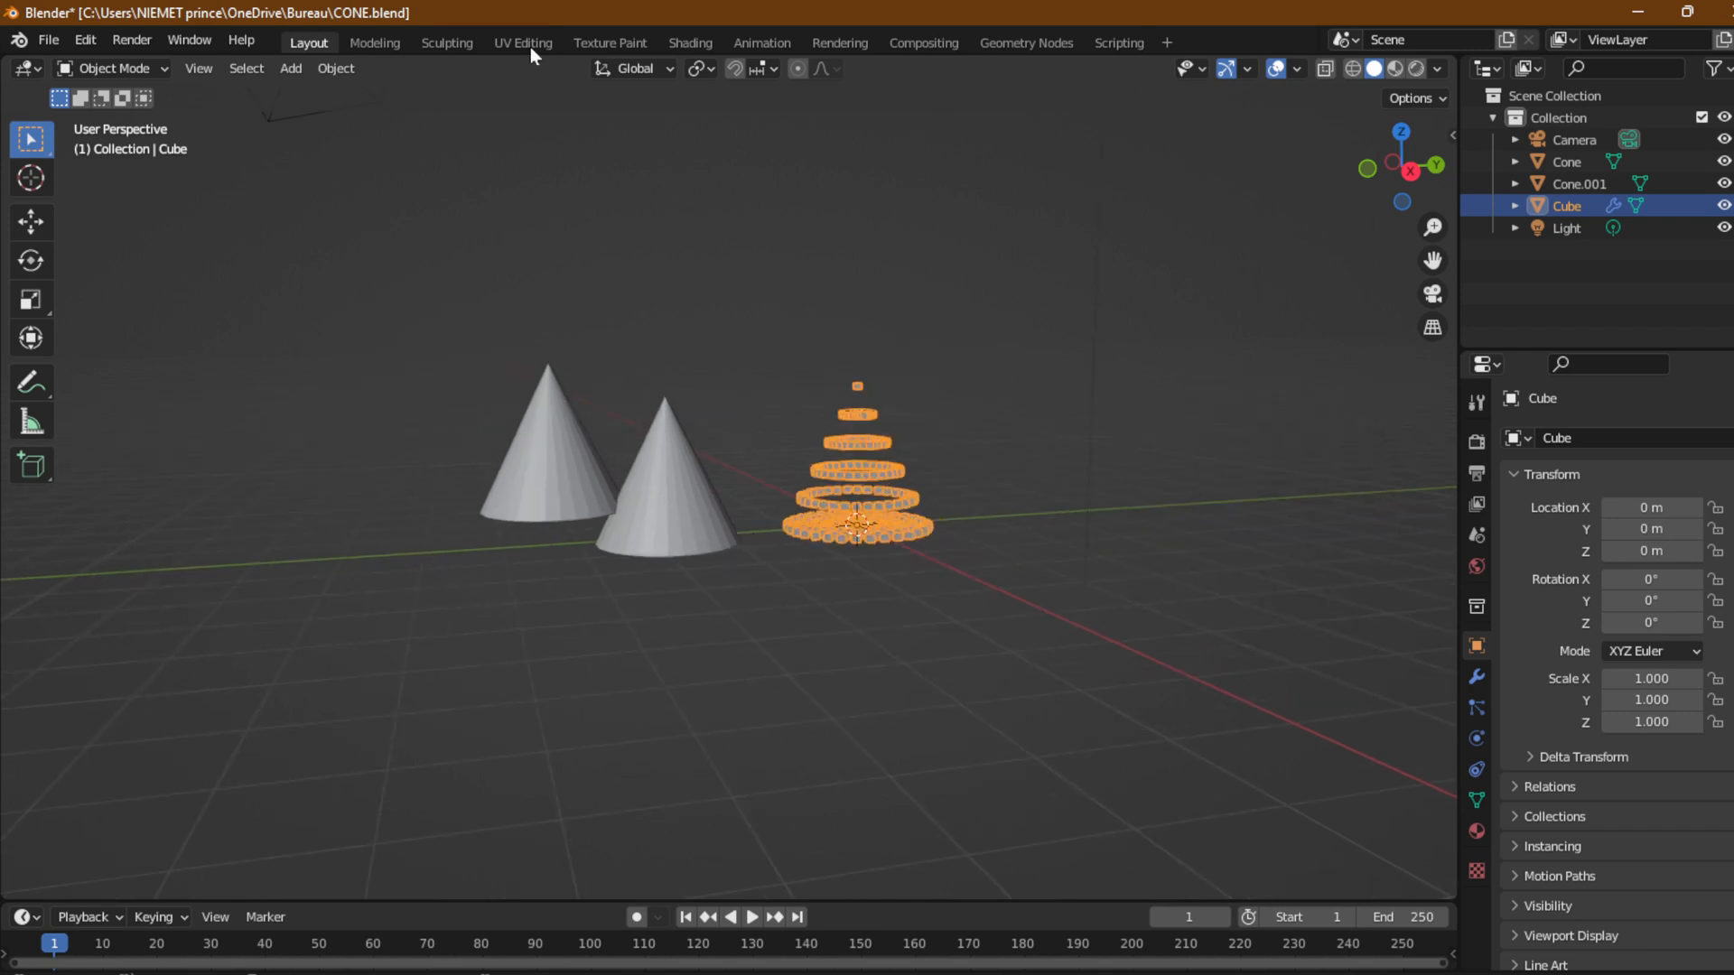
Start a new General file without saving the changes to the current scene.
click(48, 40)
mouse_move(78, 65)
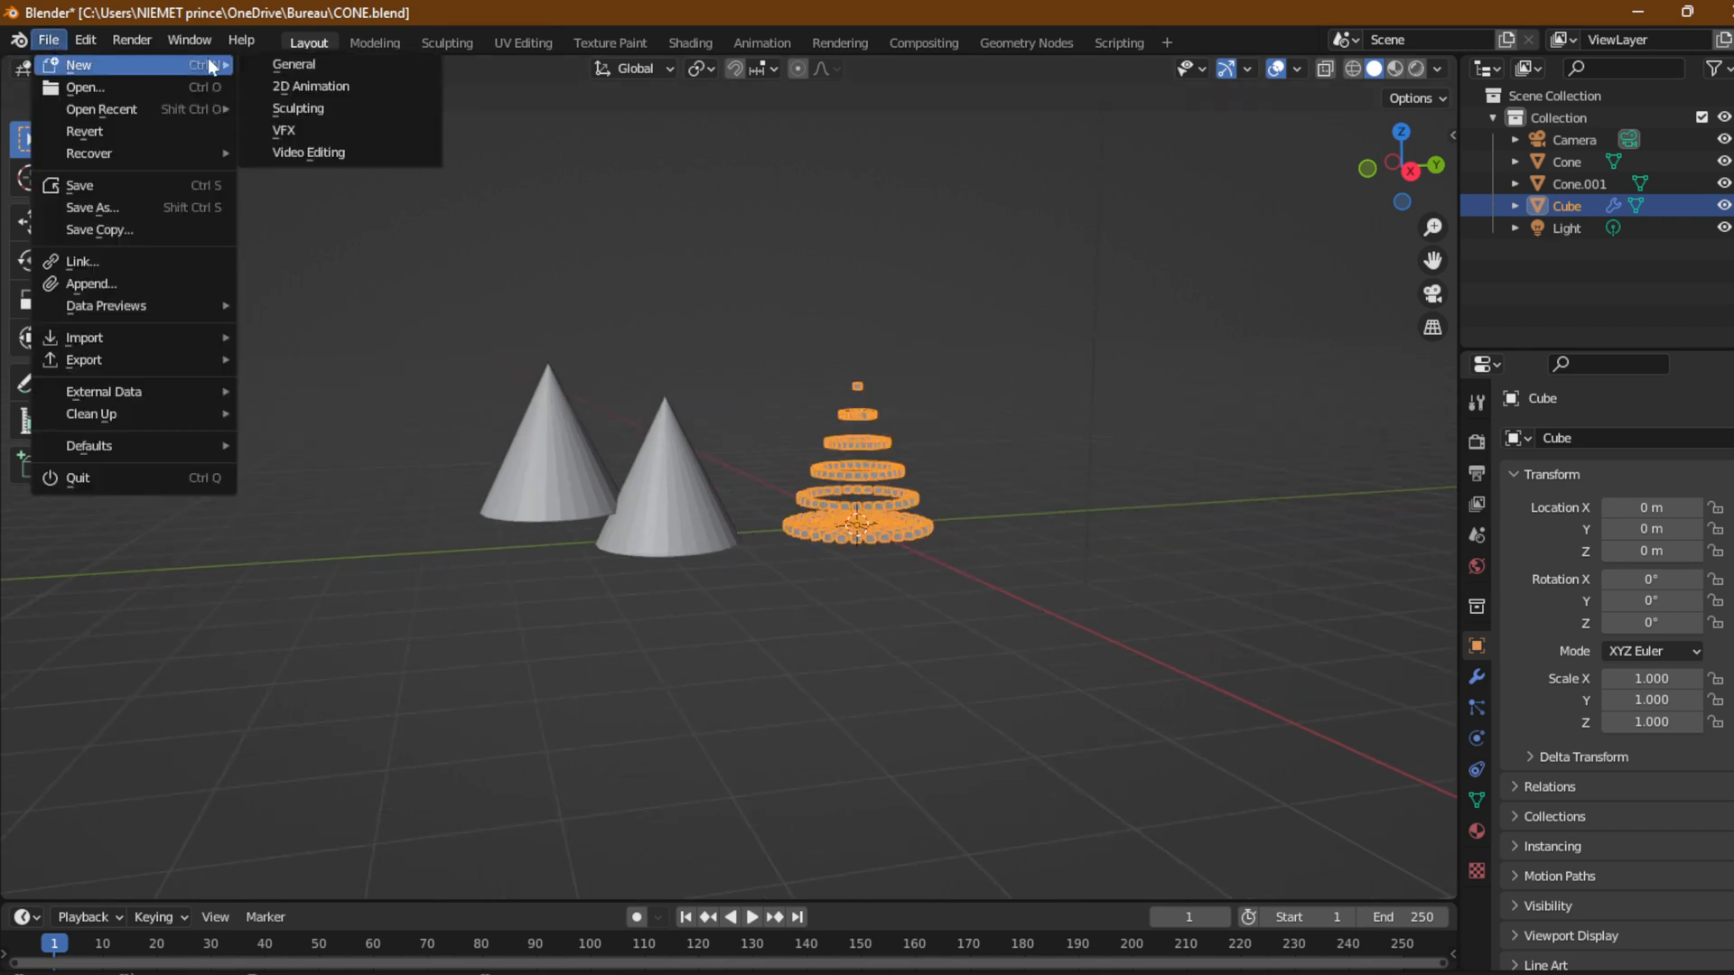
click(307, 65)
click(903, 545)
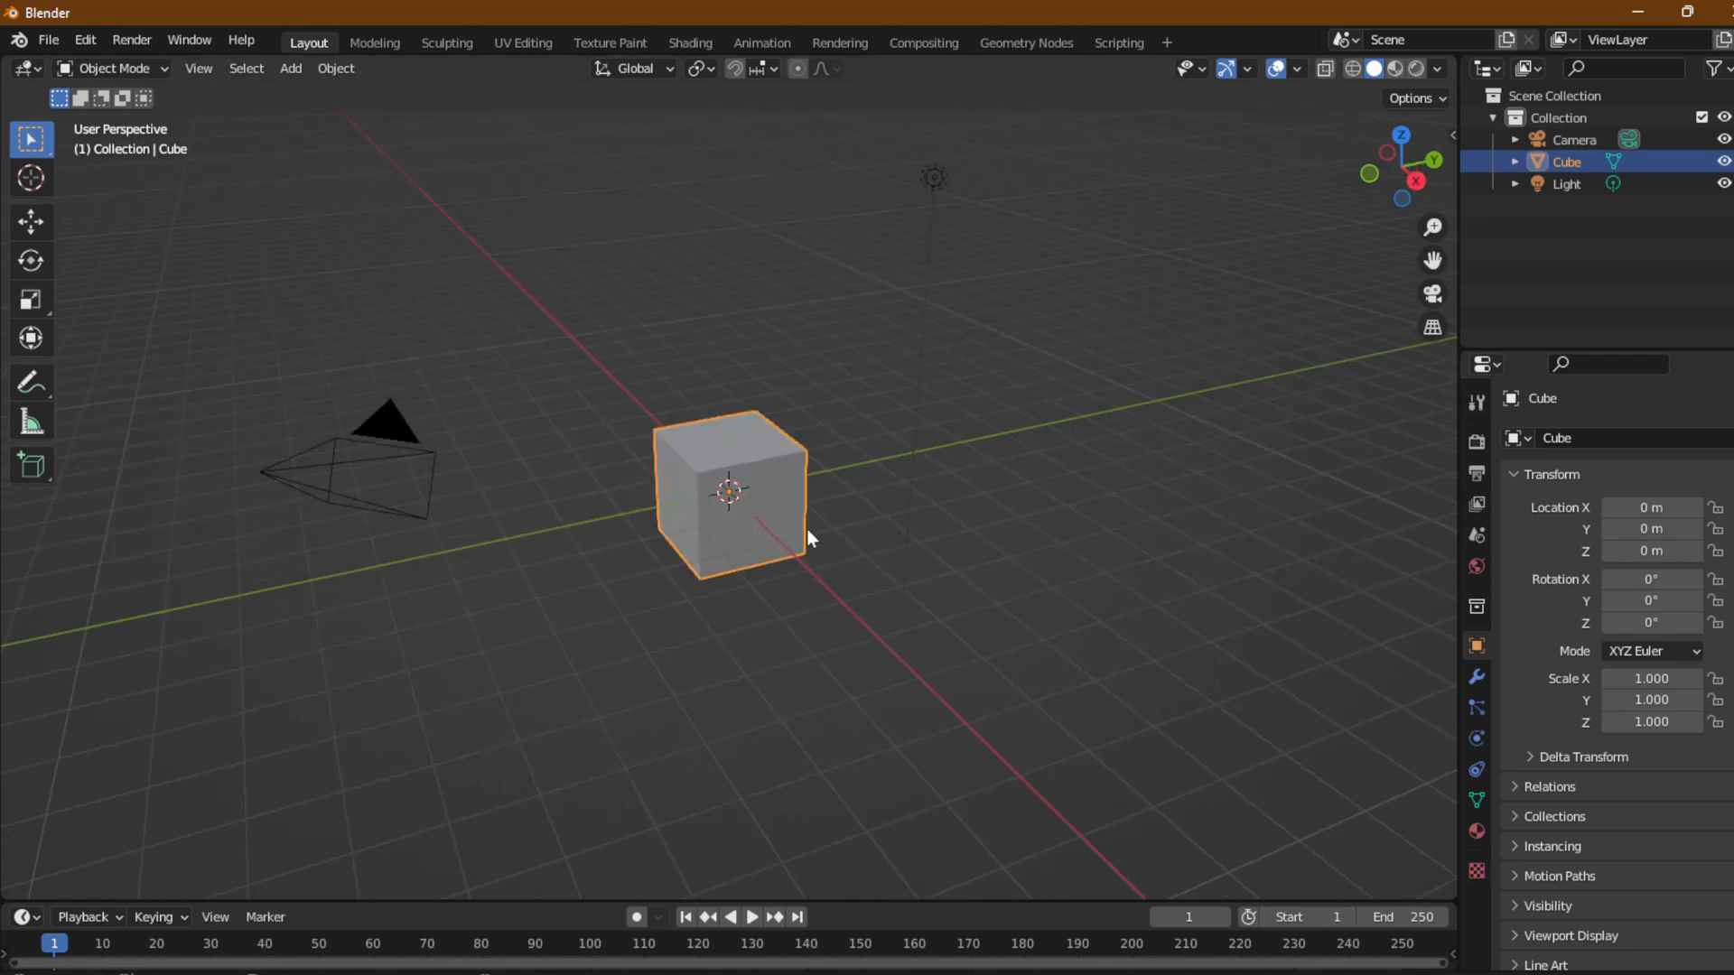
Add a cone mesh to the scene and expand its creation settings.
middle_drag(767, 420, 774, 387)
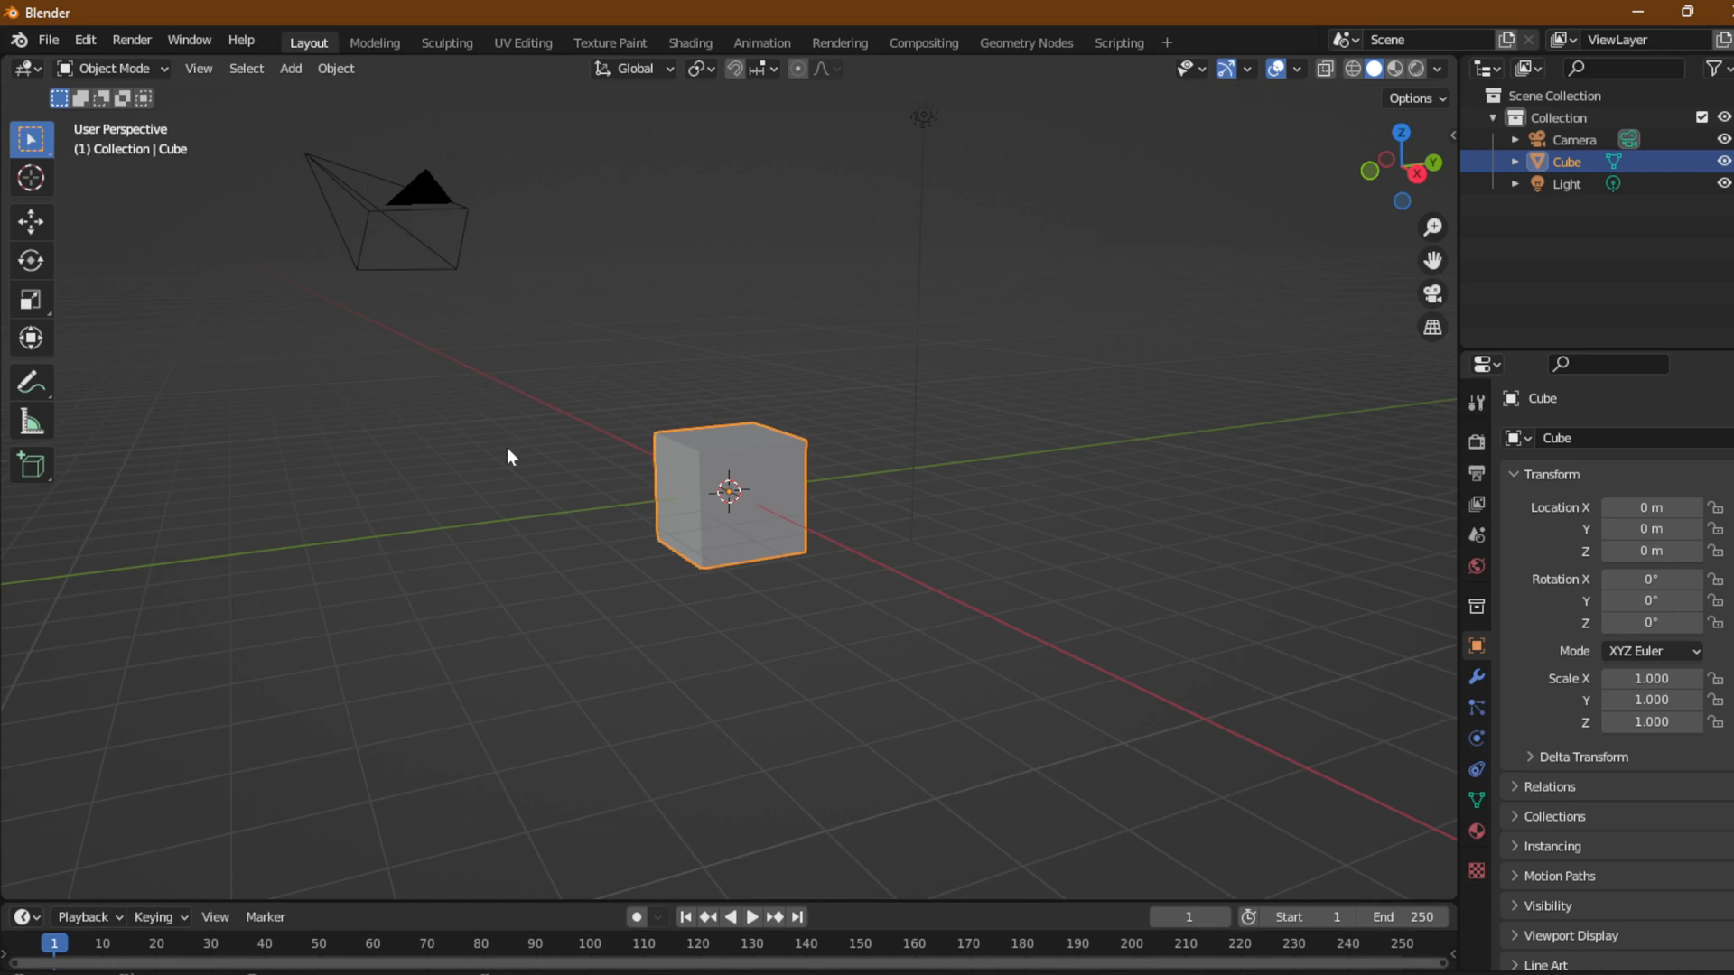
click(291, 68)
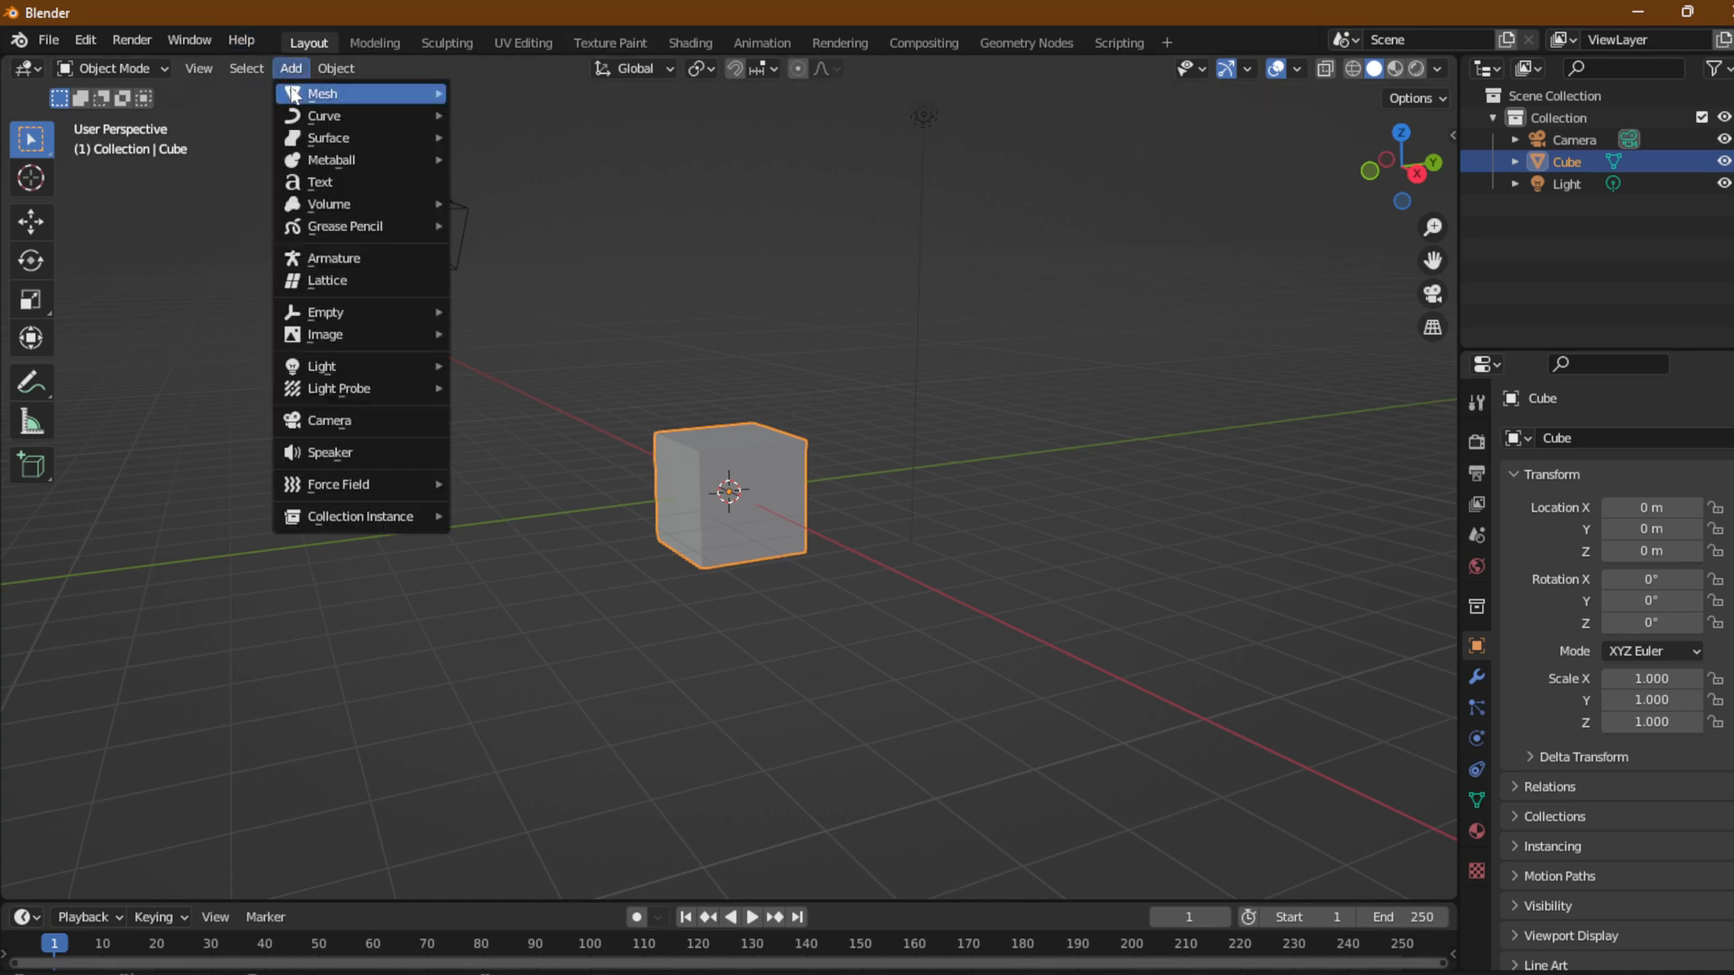
mouse_move(296, 94)
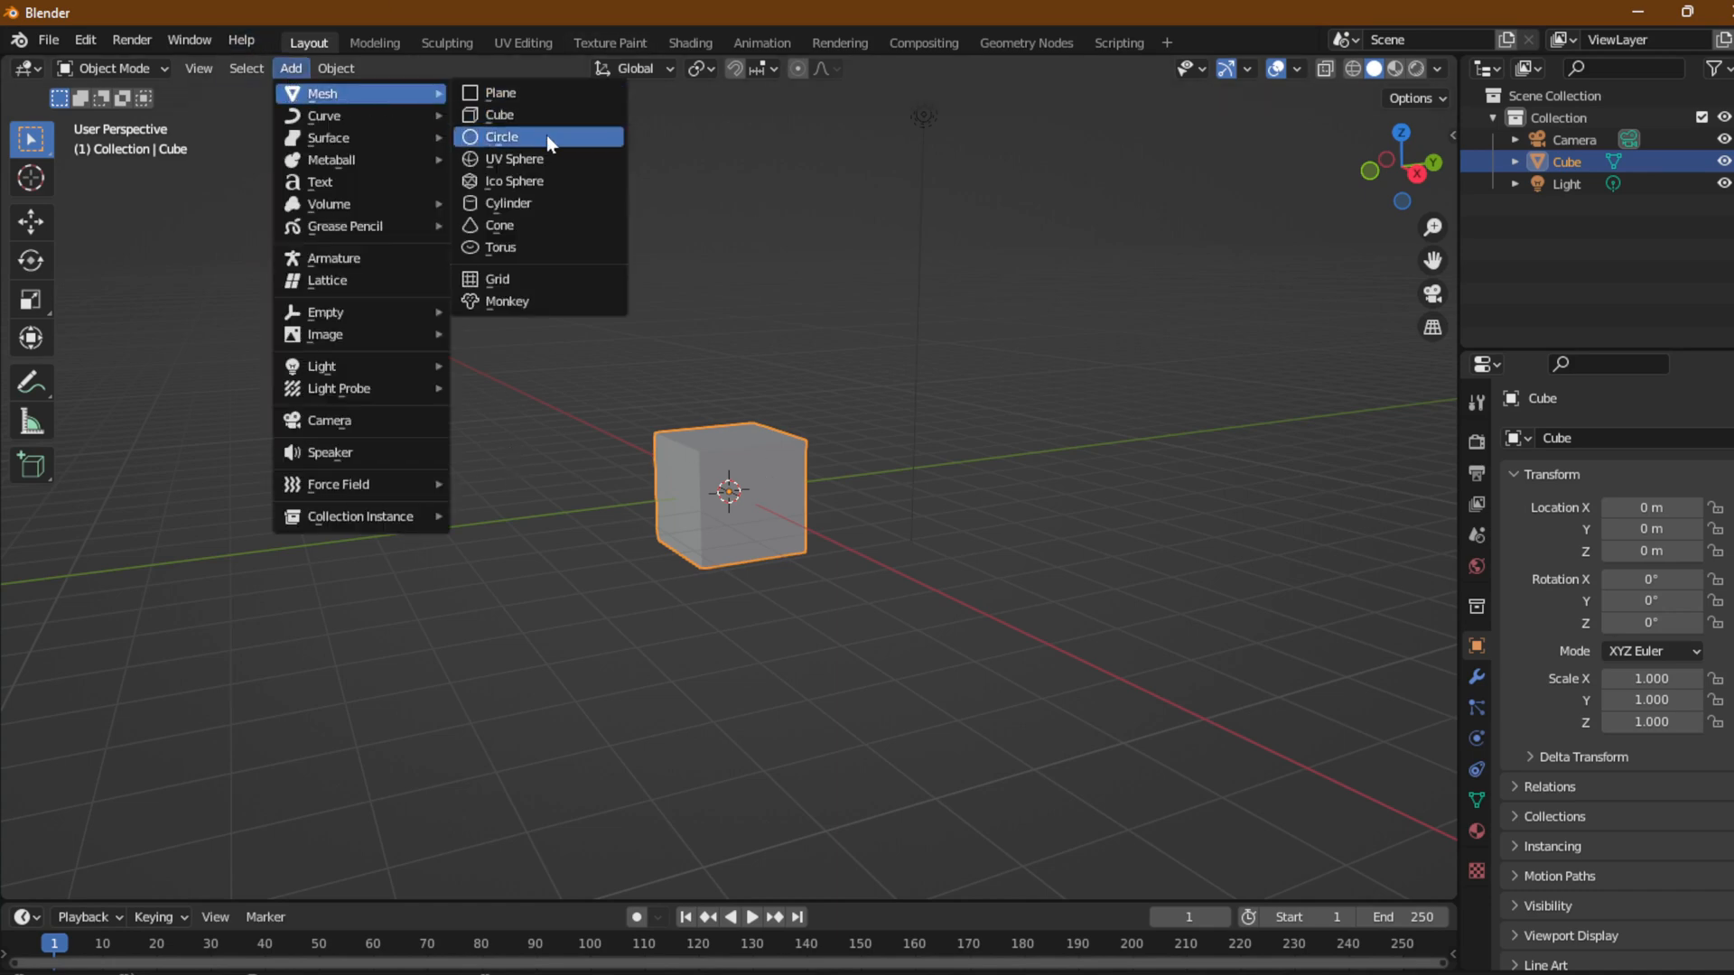
click(502, 224)
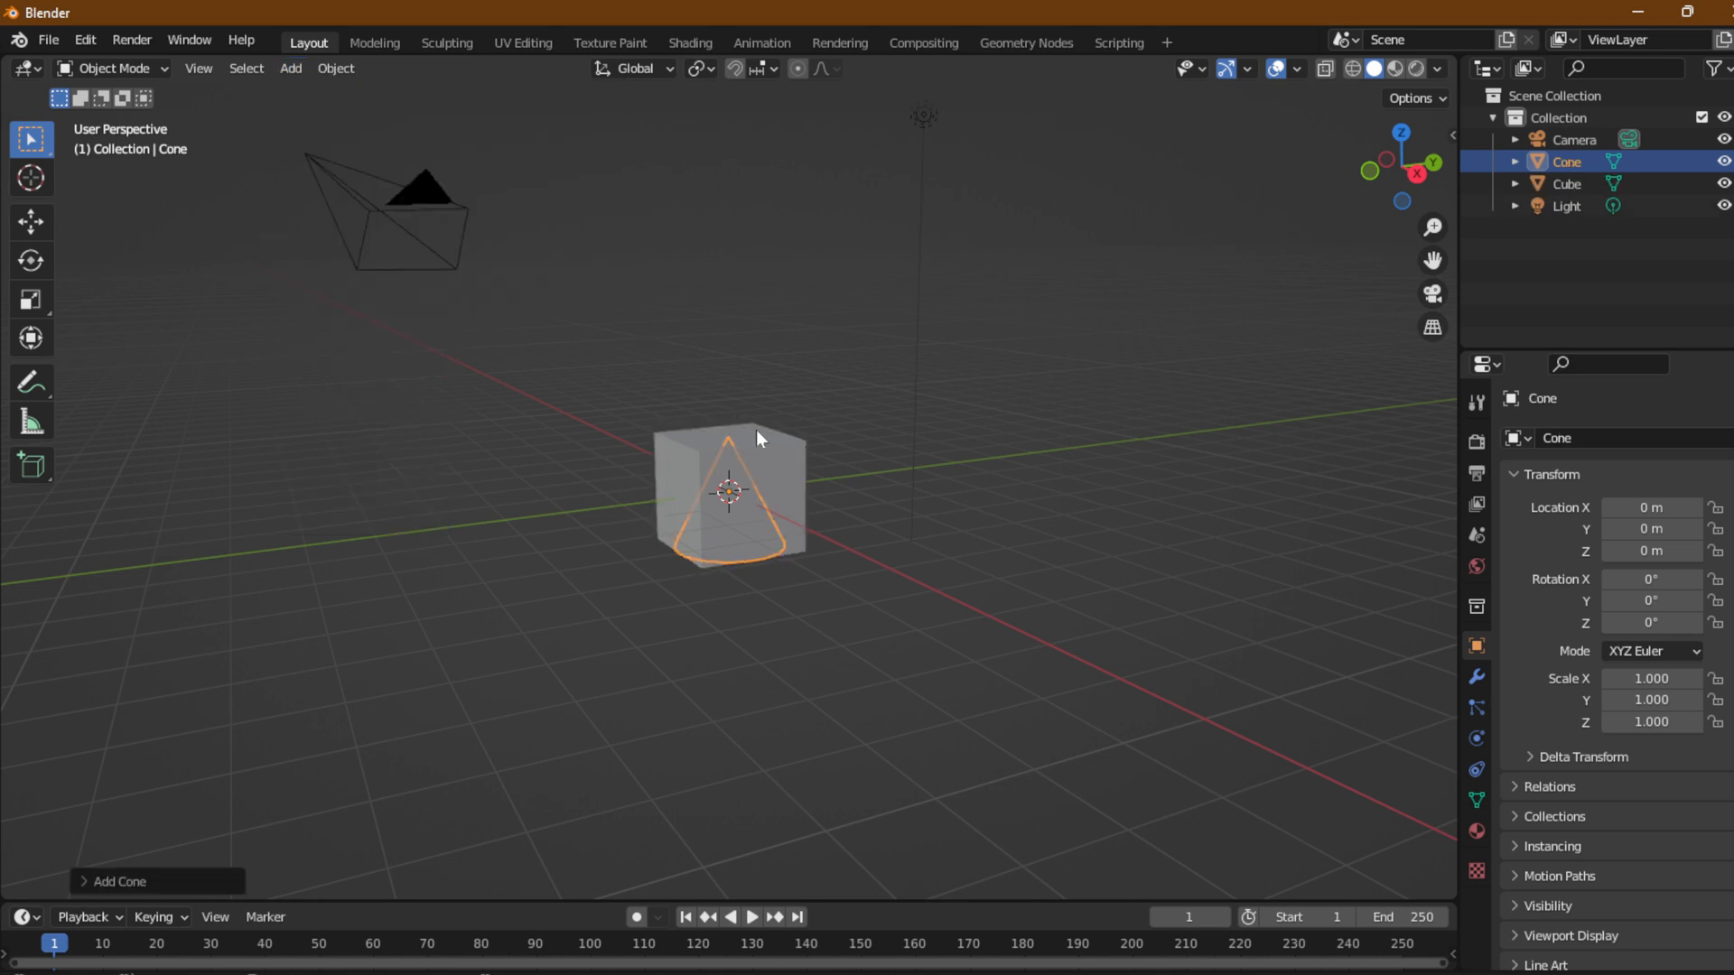
click(92, 883)
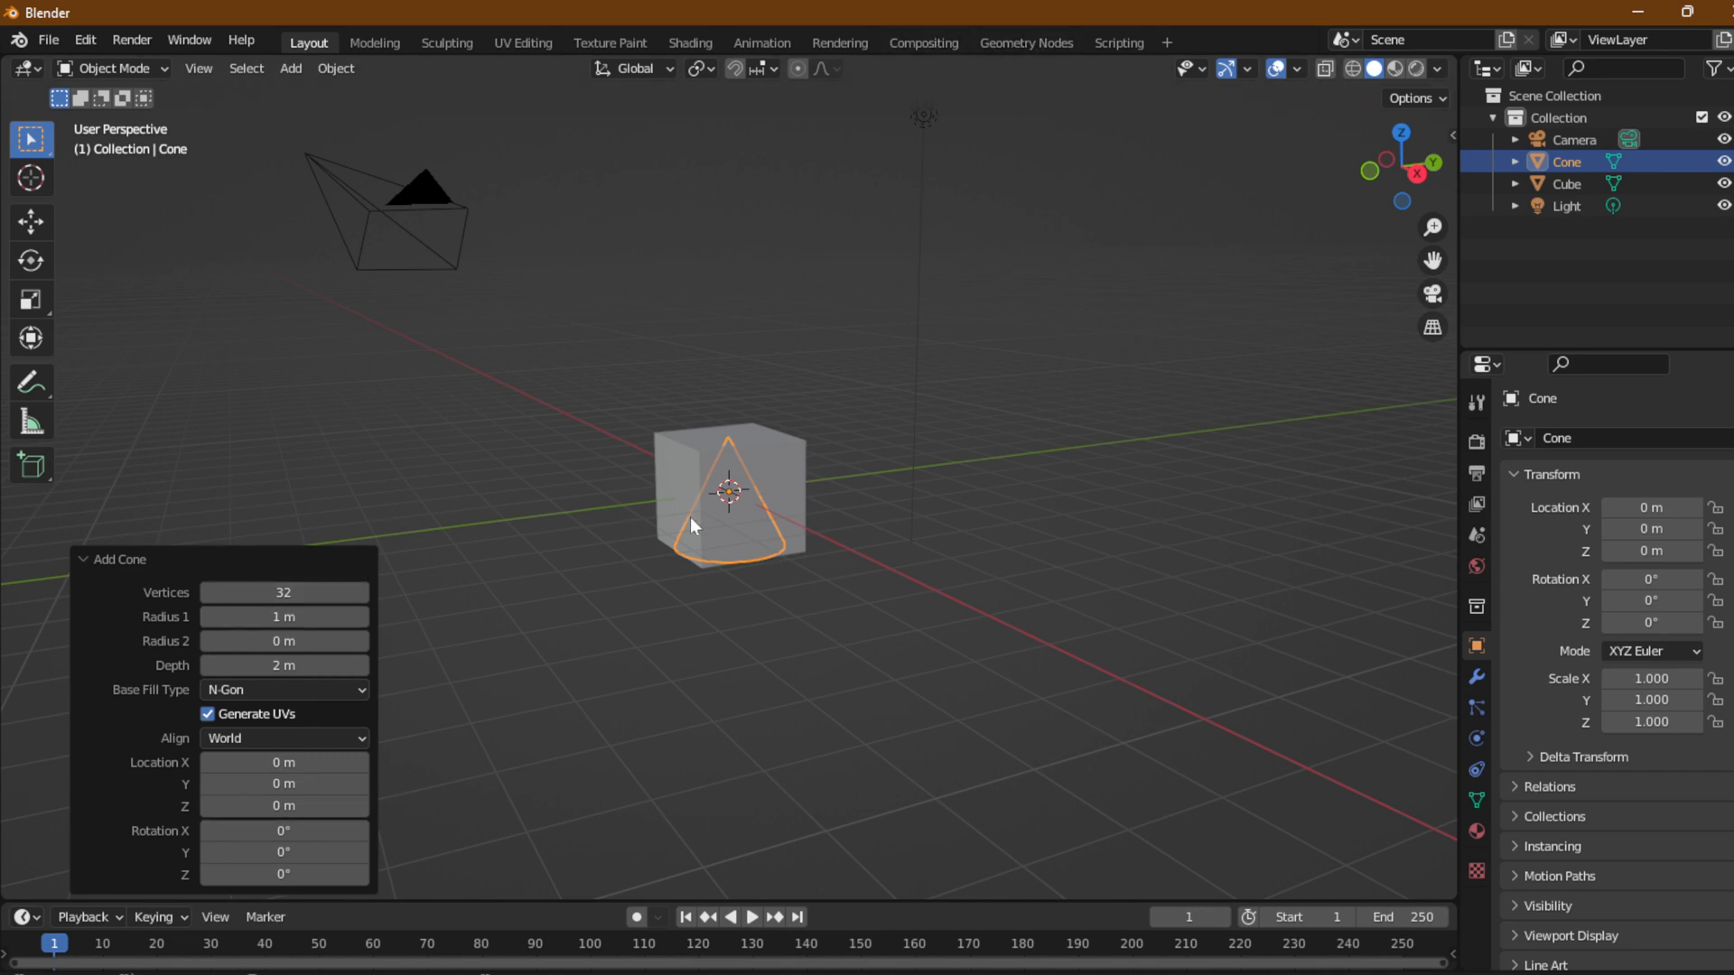
Move the cone about -3.38 m along the Y axis, clear of the cube.
key(g)
key(y)
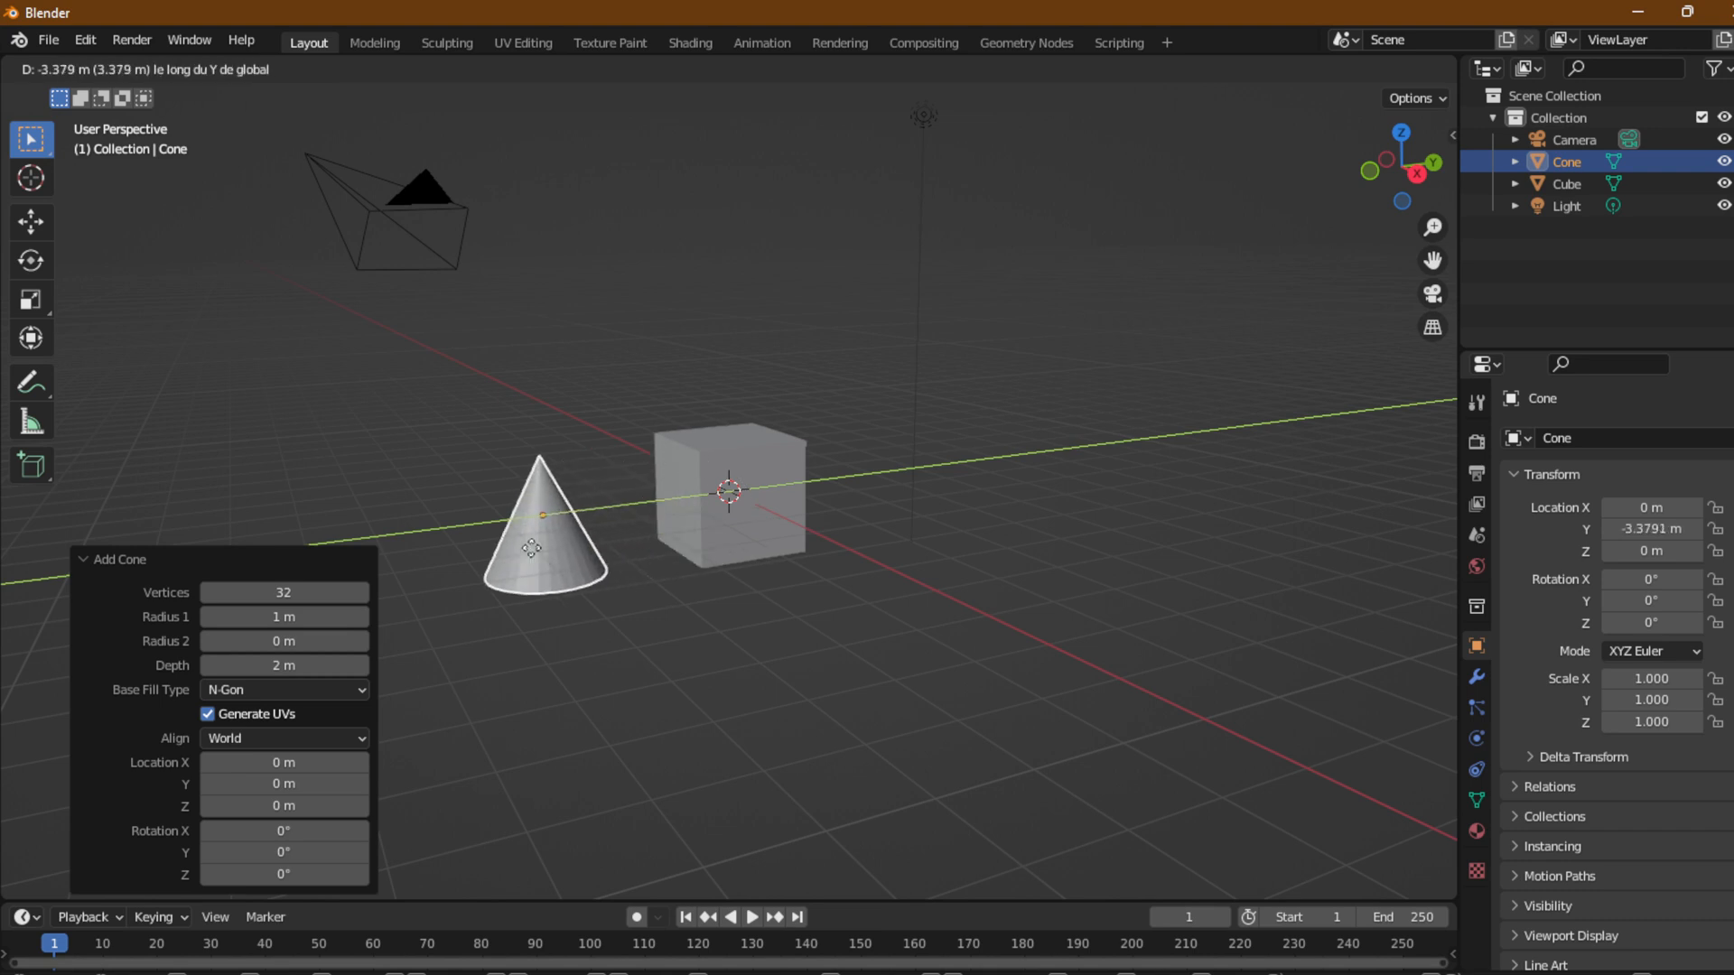
click(531, 548)
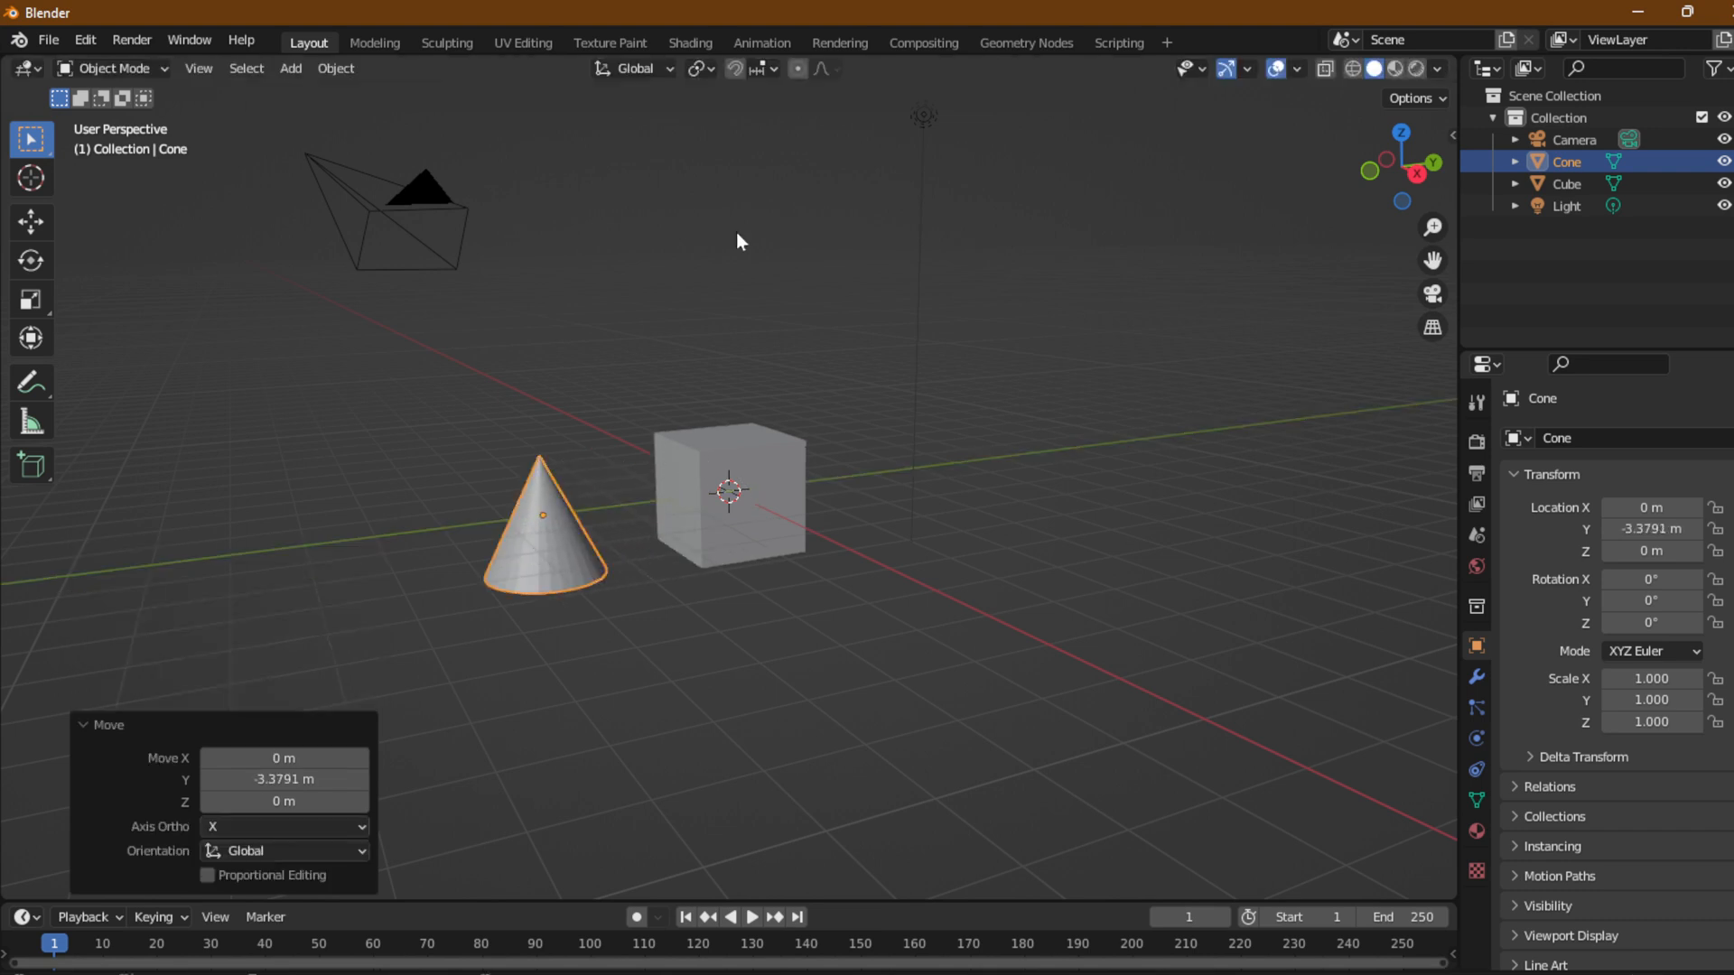
Switch to the Geometry Nodes workspace and create a new geometry node tree on the cube.
click(1025, 41)
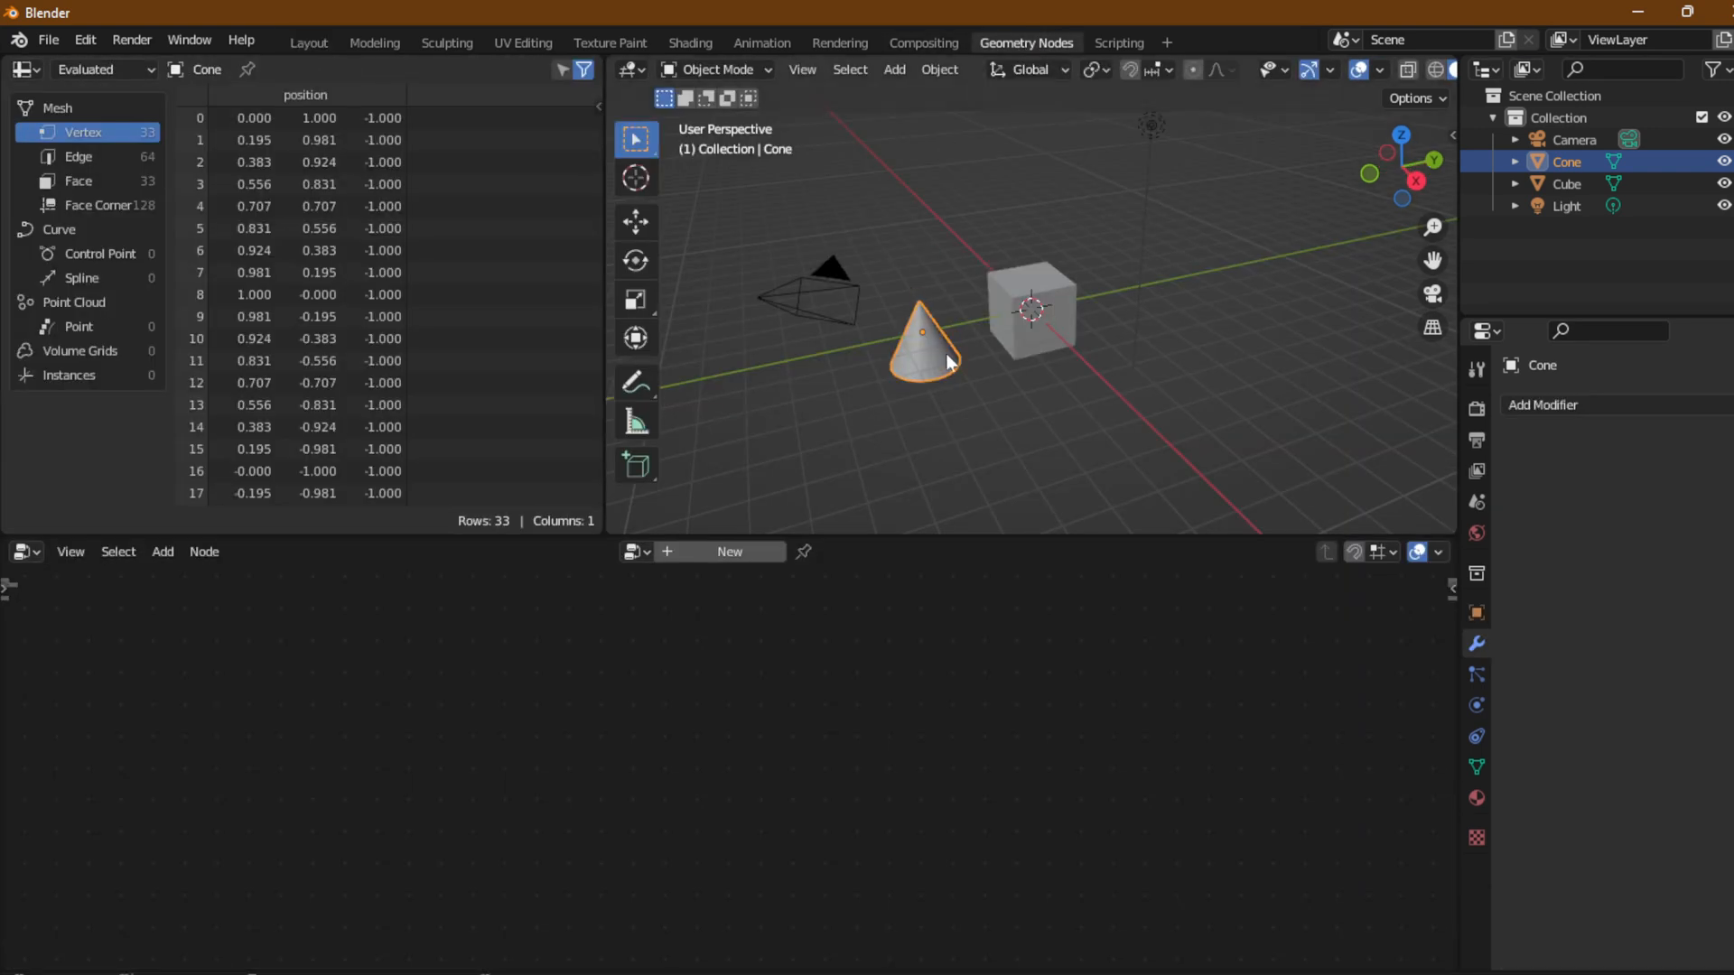
scroll(950, 359, up, 3)
middle_drag(975, 377, 936, 316)
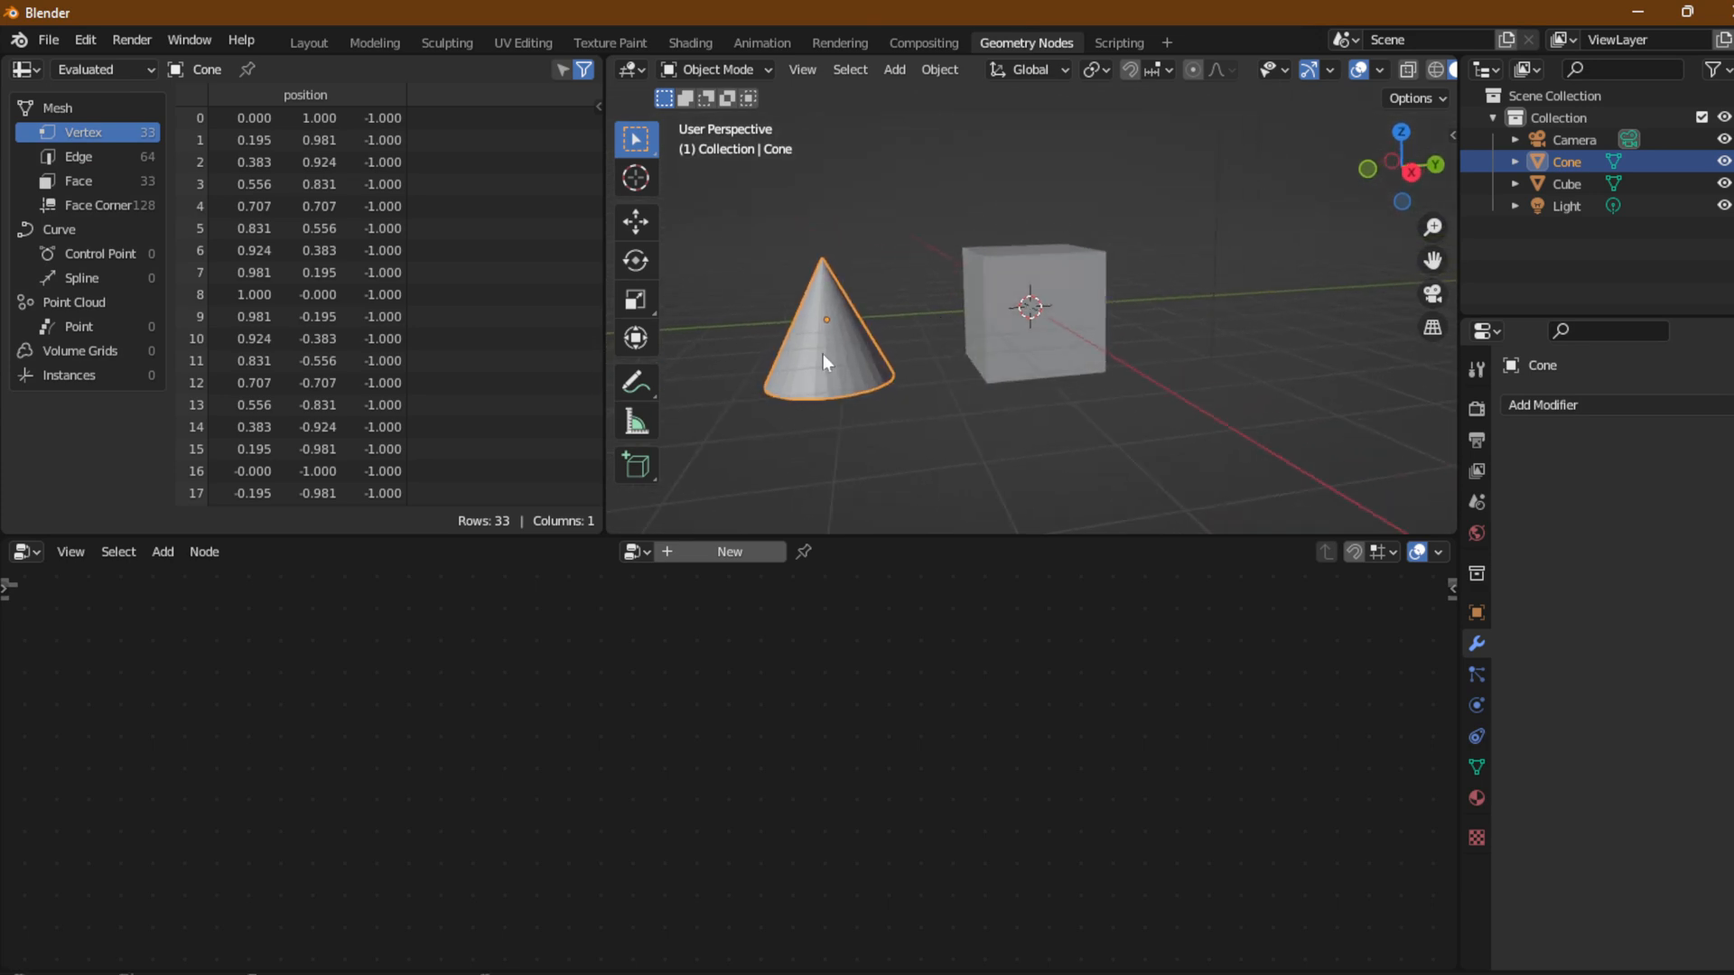
click(1028, 313)
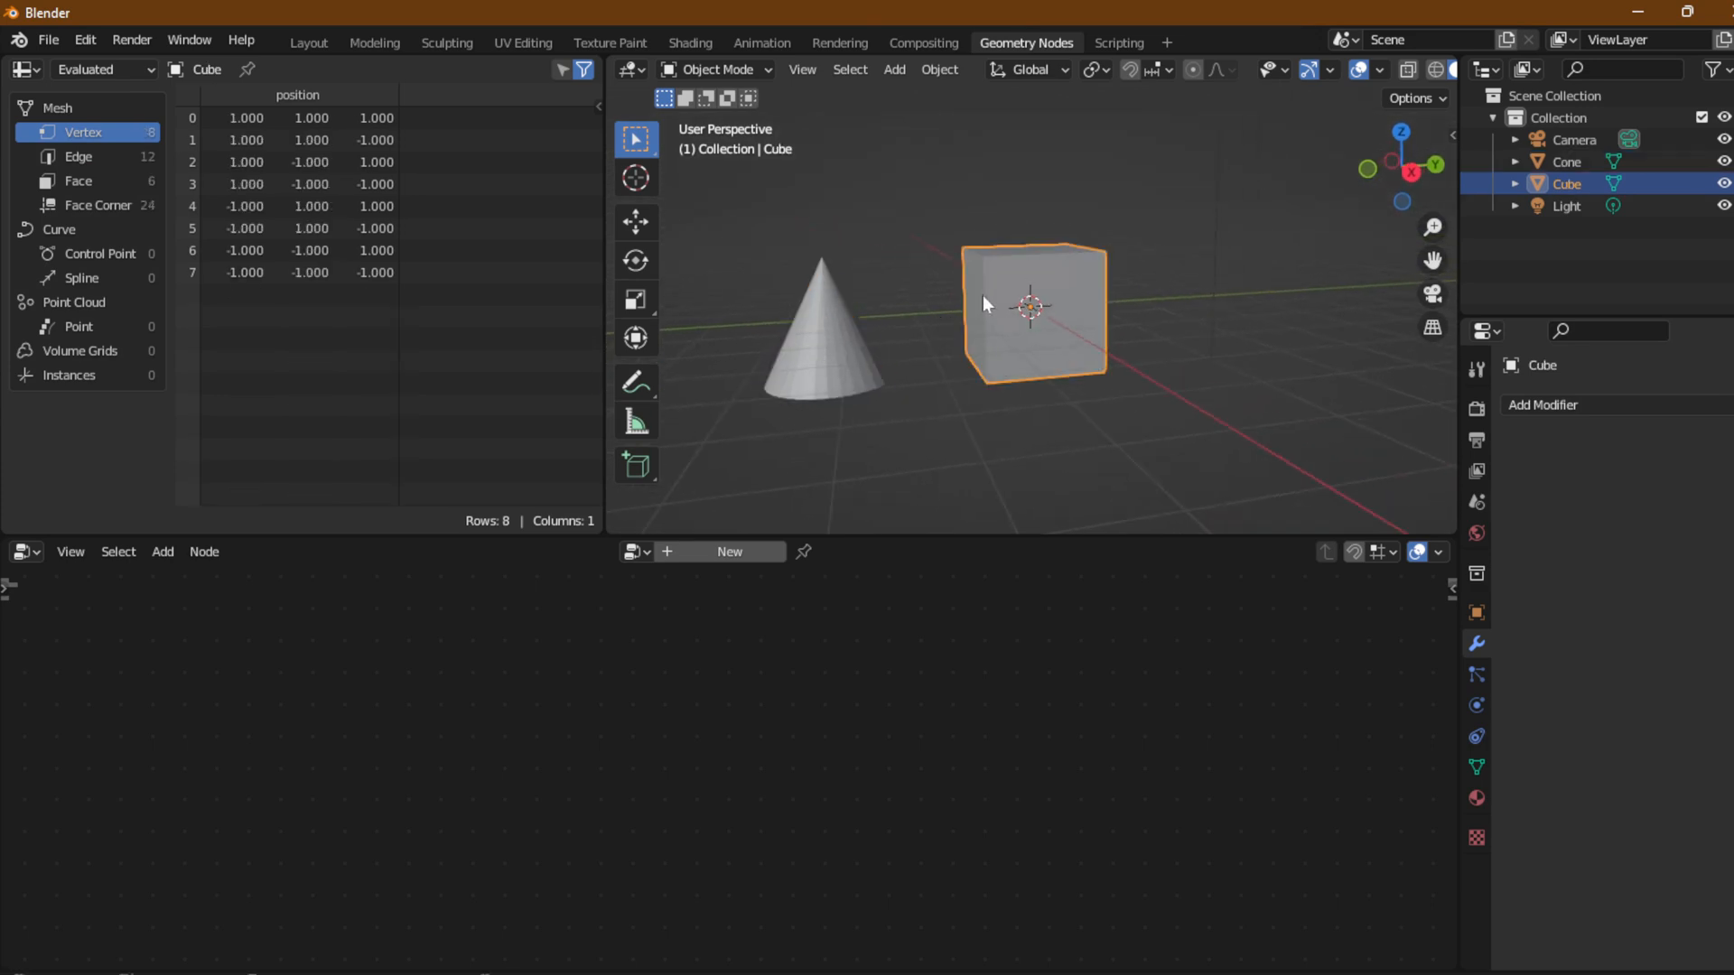
click(701, 551)
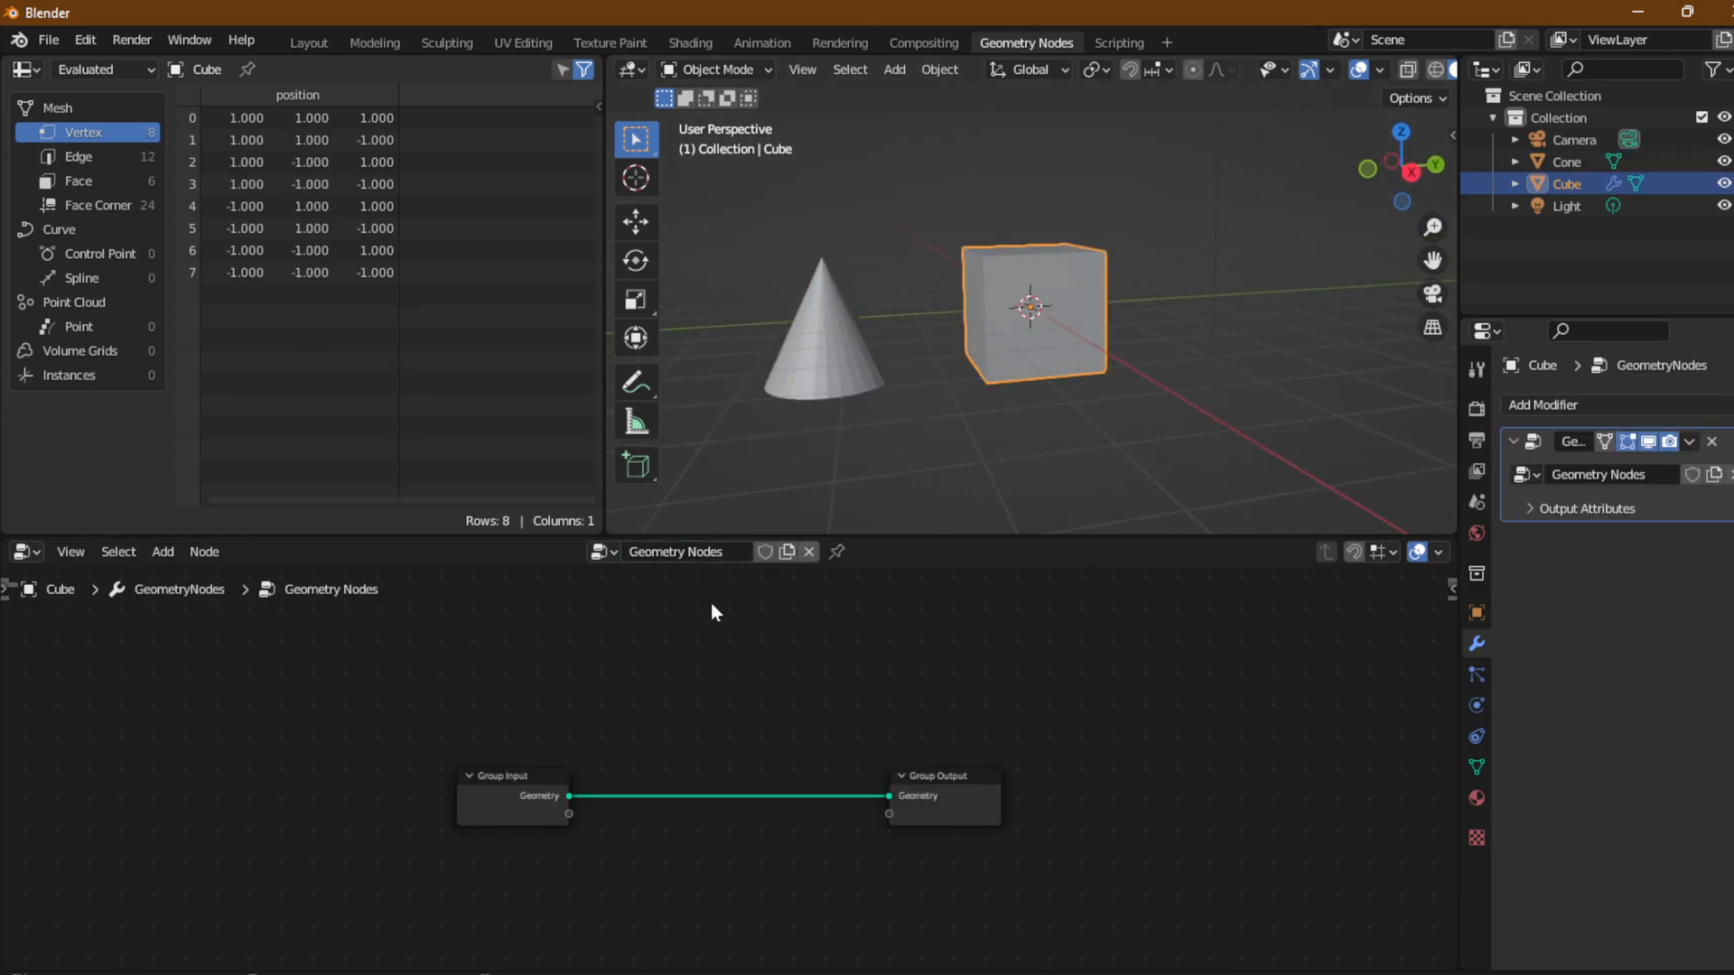
Move the Group Input node farther away from the Group Output node.
scroll(756, 668, up, 6)
middle_drag(756, 675, 751, 604)
scroll(751, 622, down, 4)
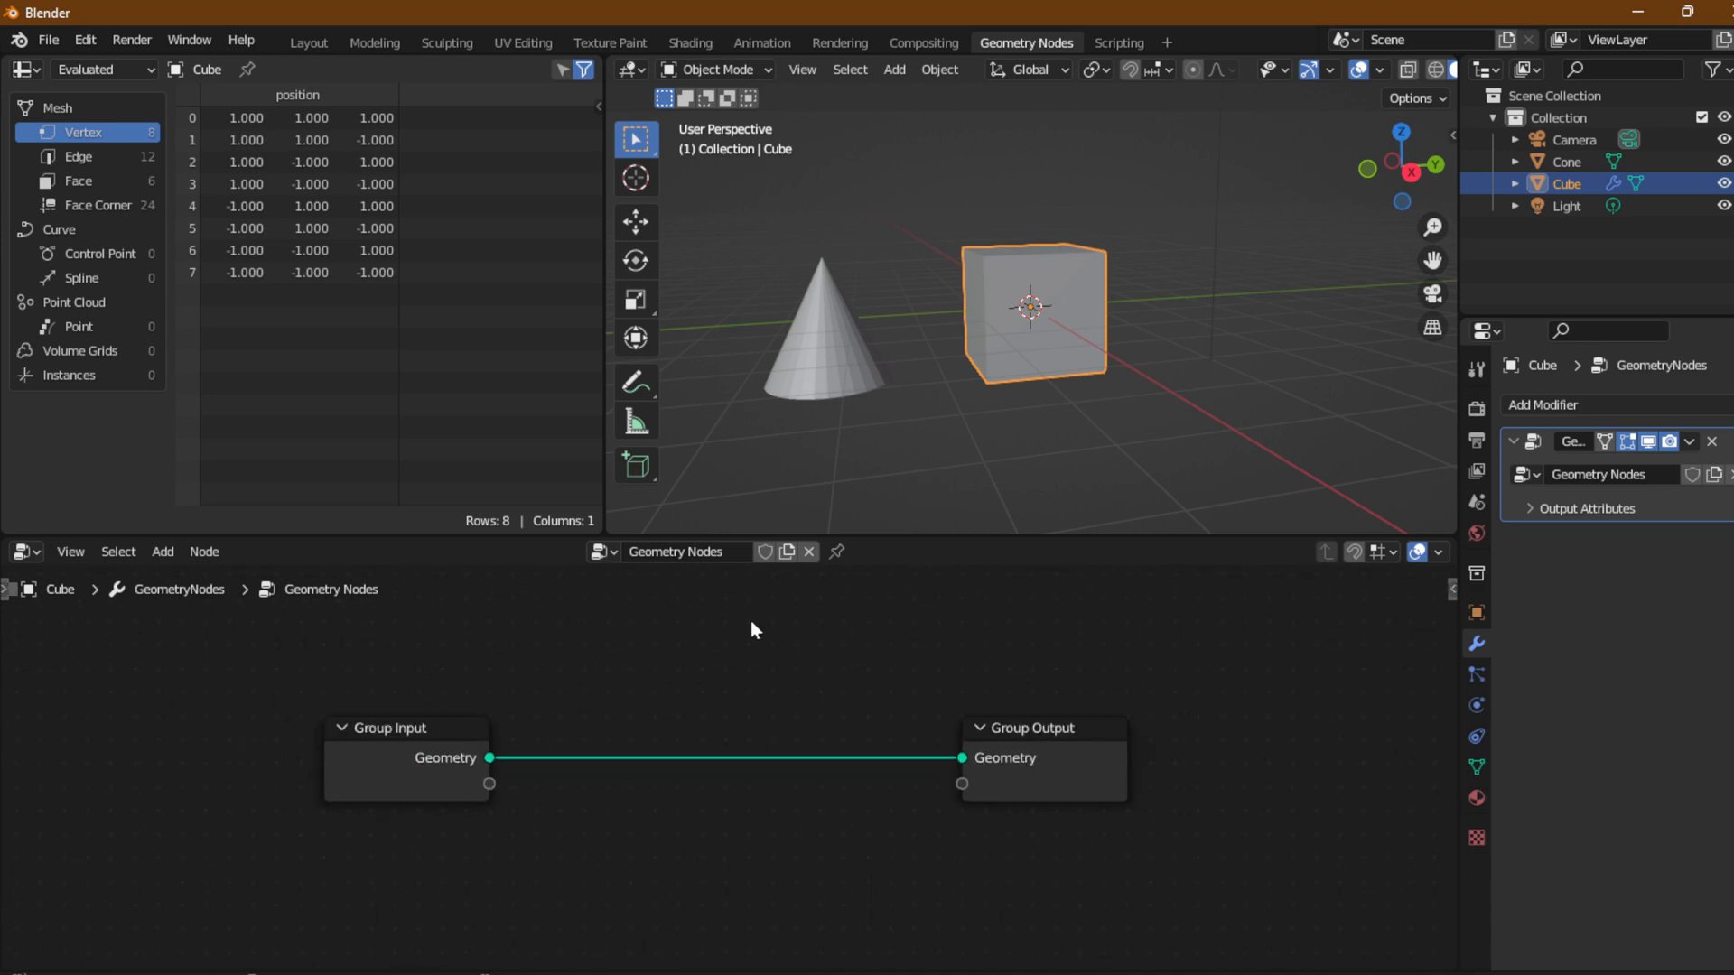
click(382, 756)
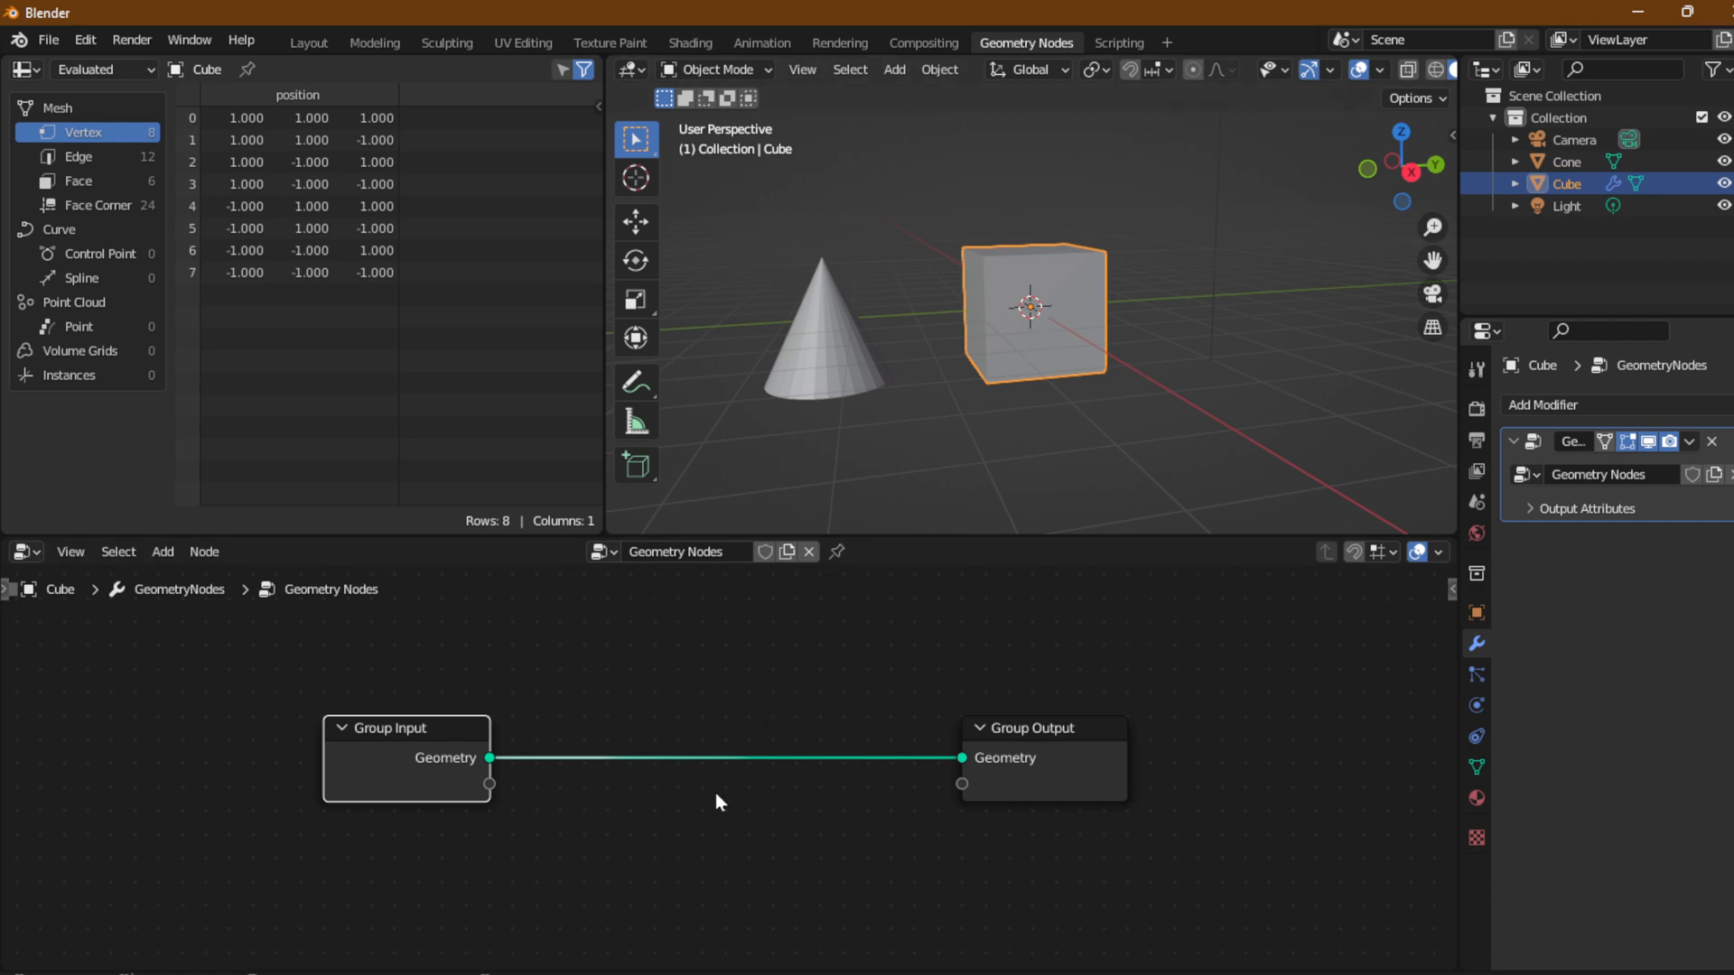
click(1046, 719)
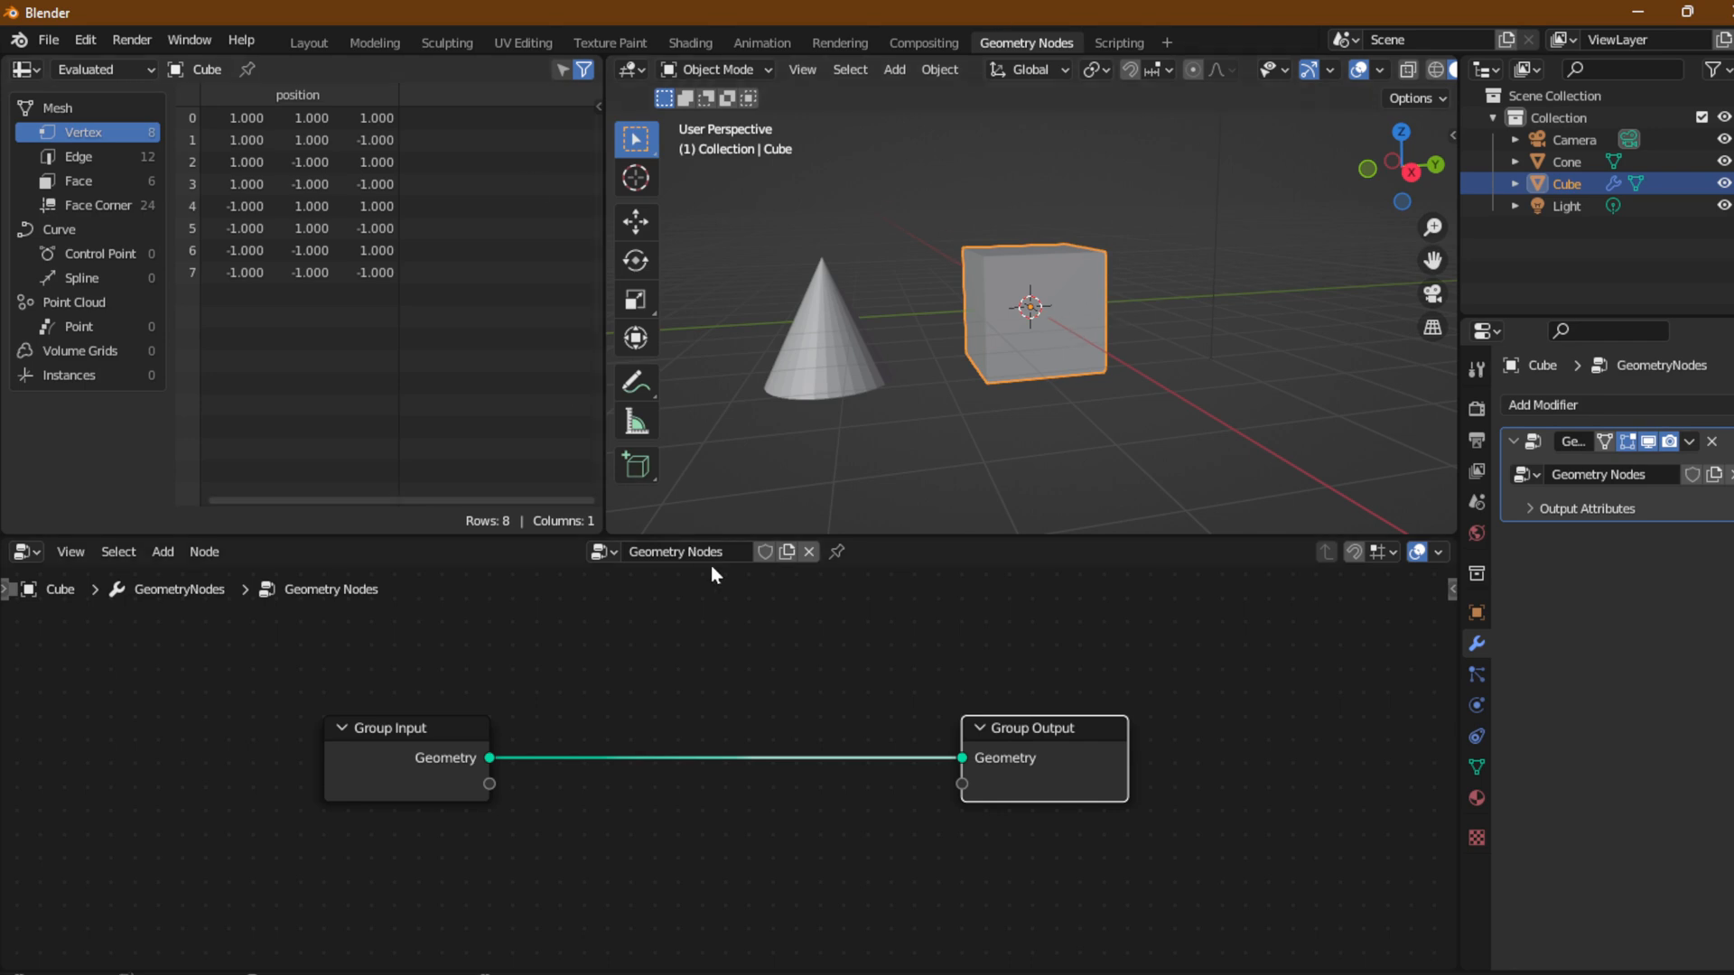
scroll(740, 627, down, 1)
click(484, 782)
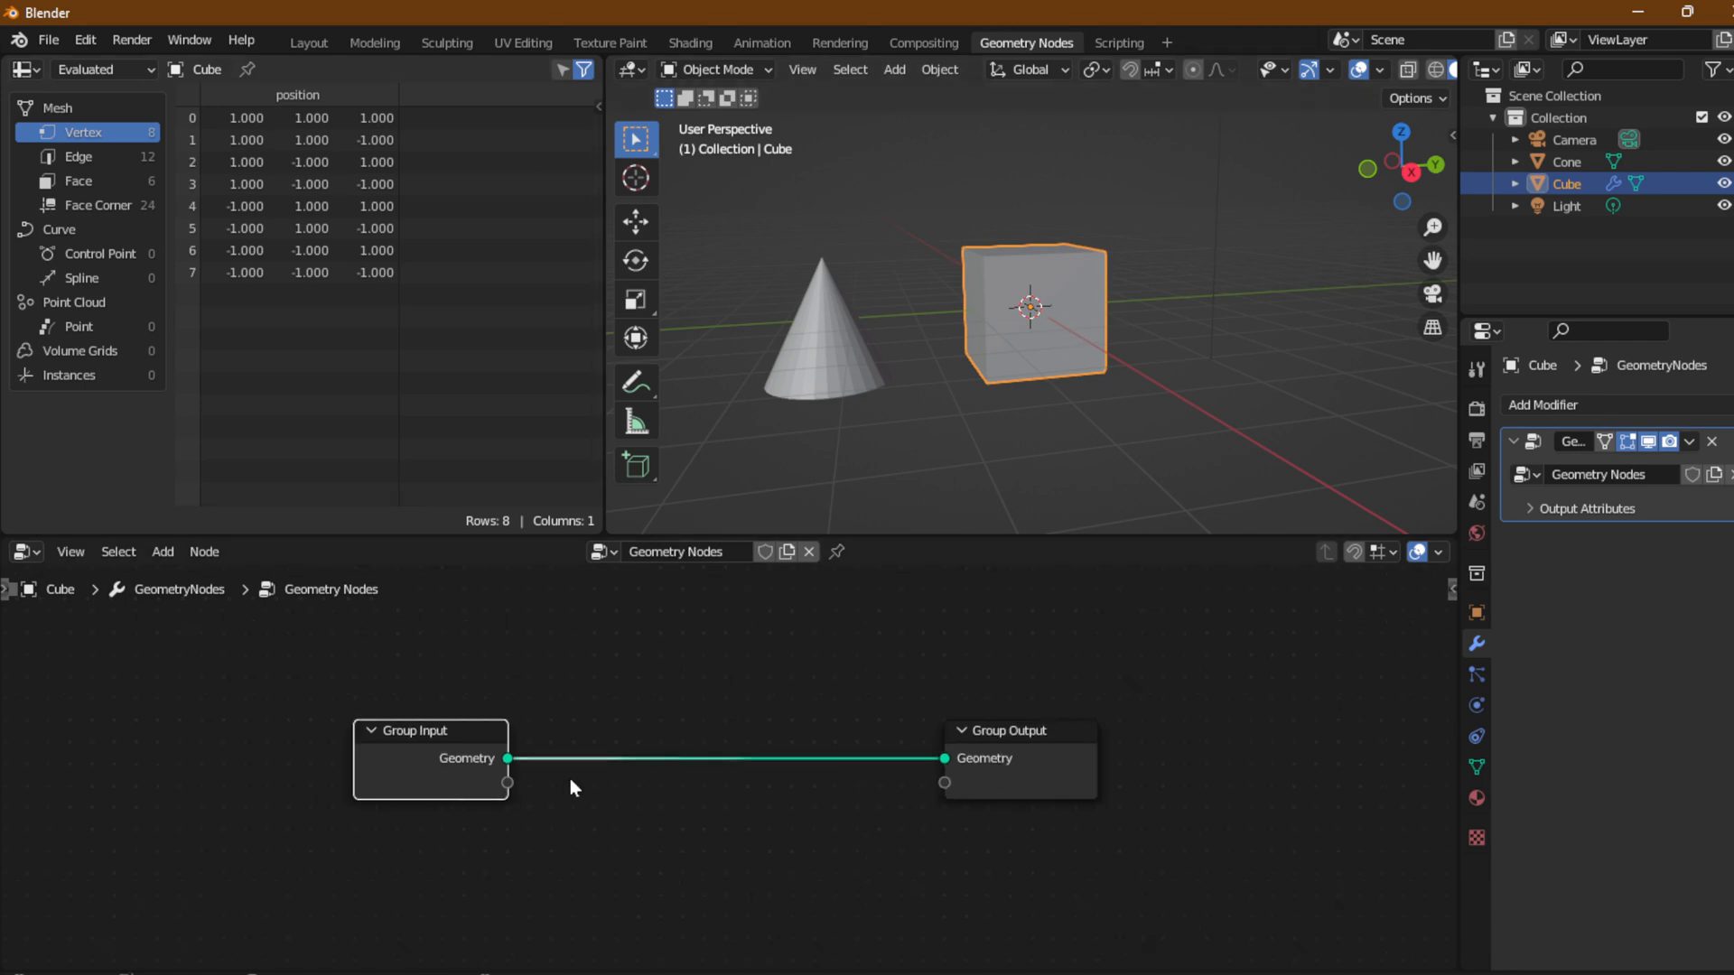
key(g)
click(467, 757)
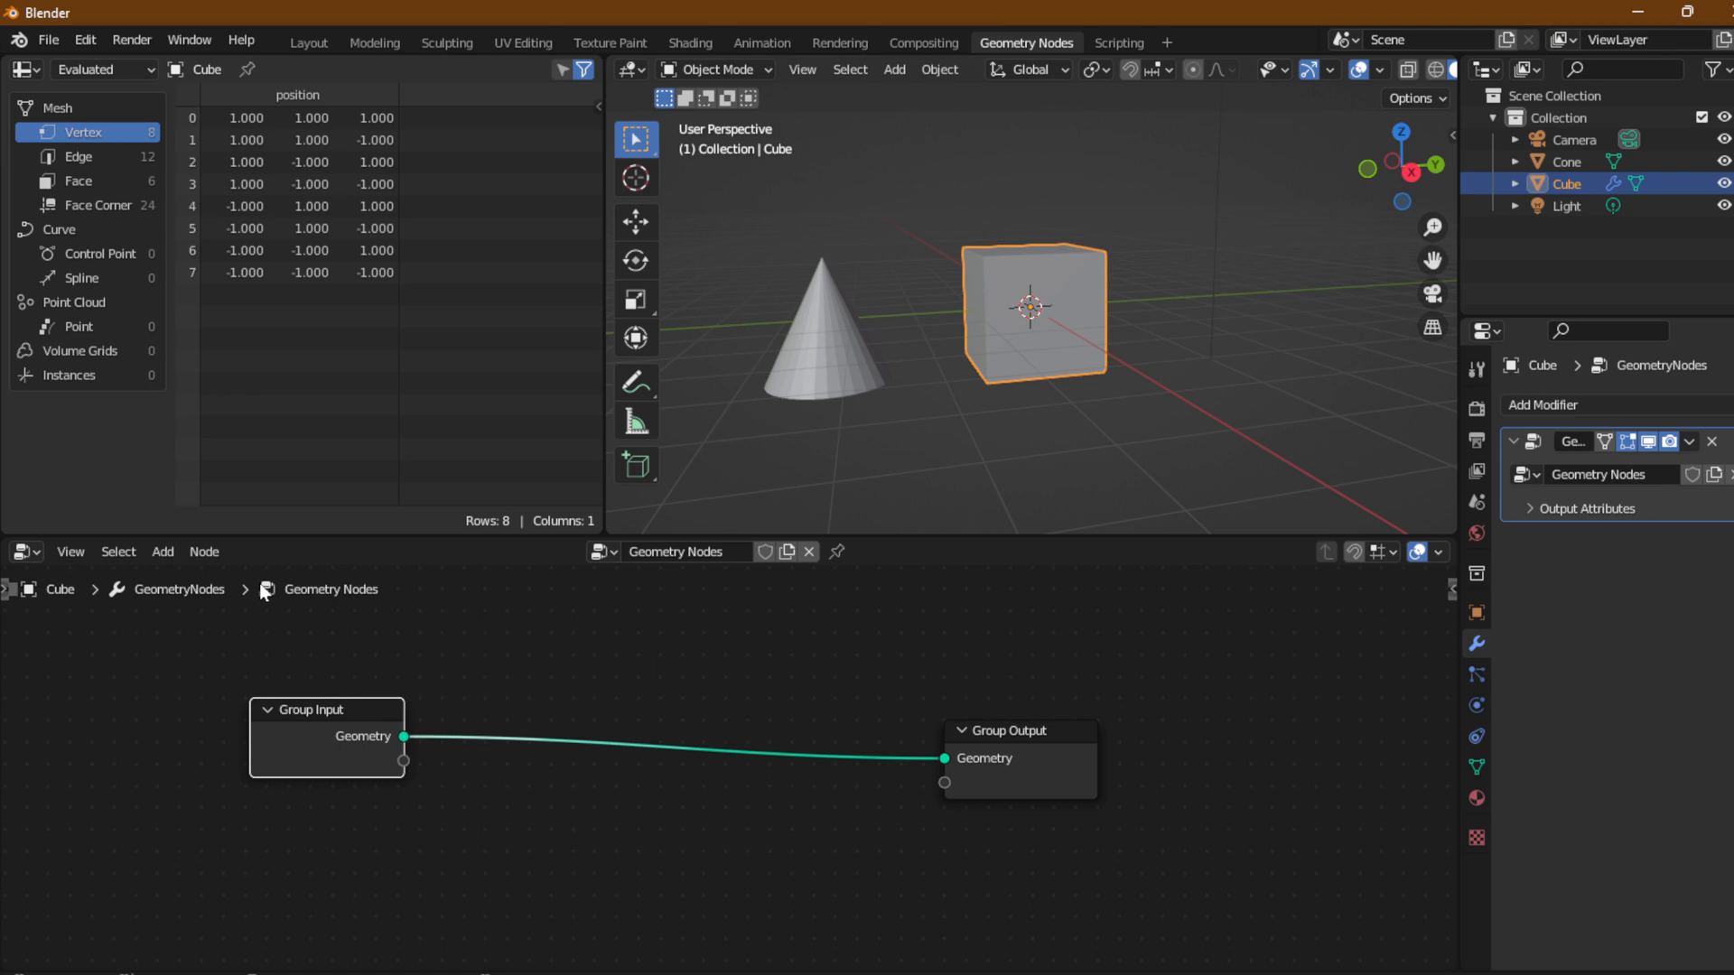
Add a Cone mesh primitive node and place it just below the Group Input node.
click(163, 563)
mouse_move(185, 300)
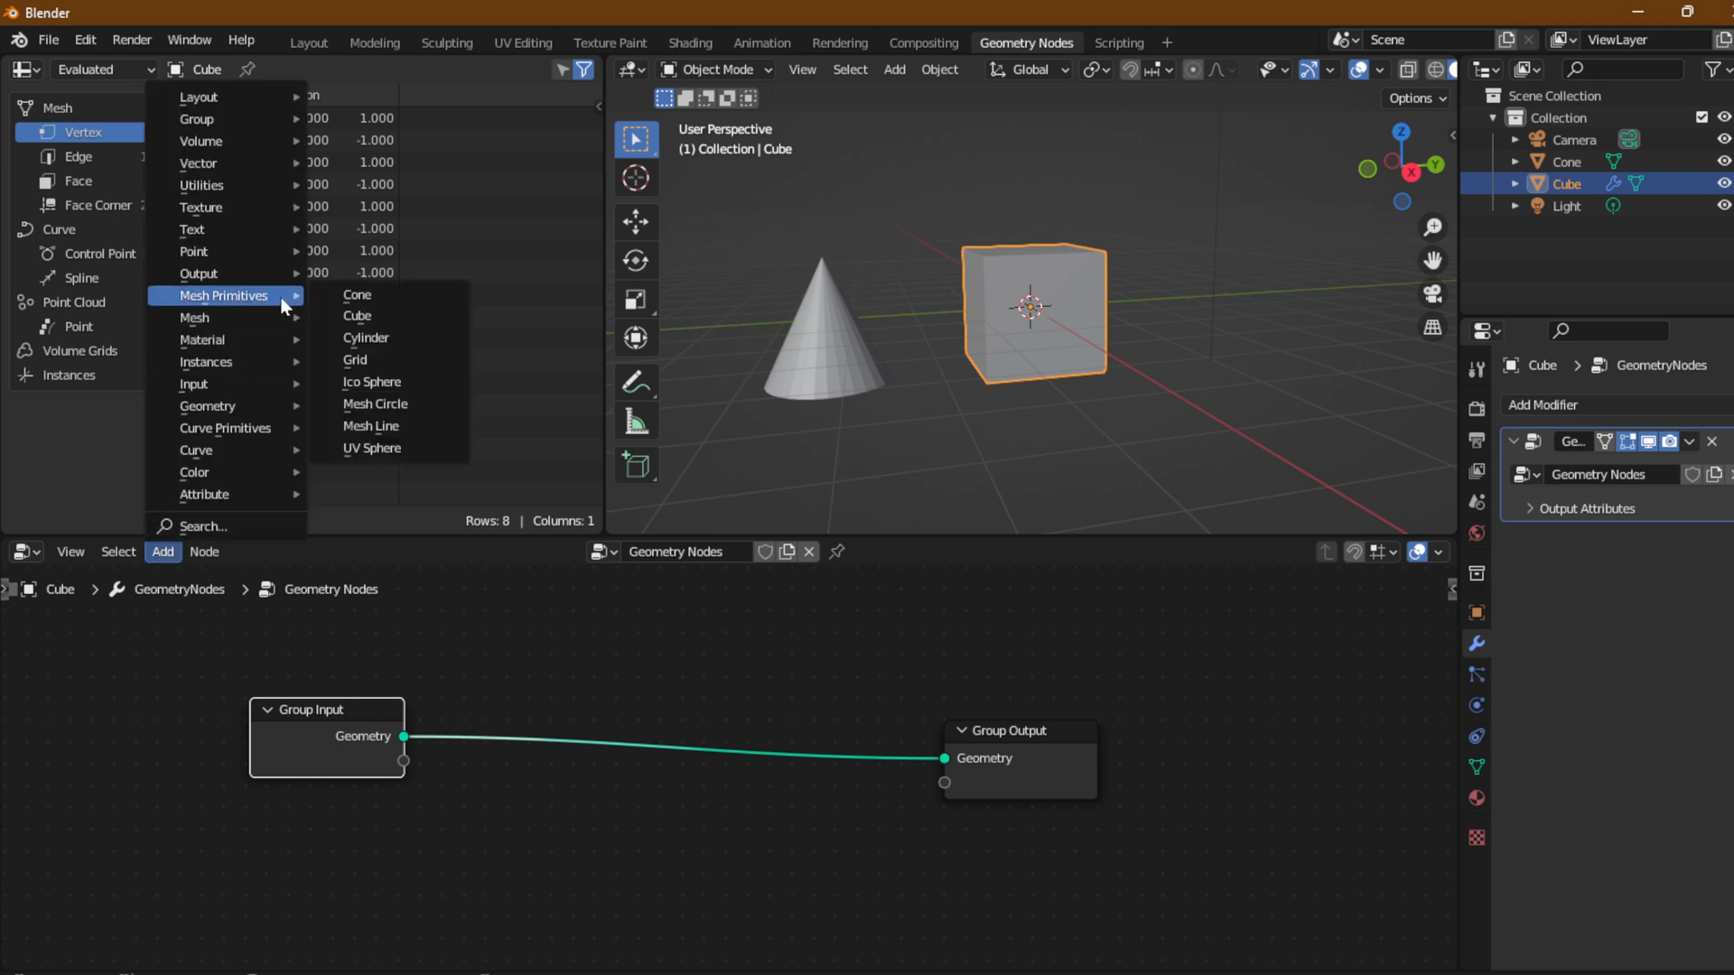
click(451, 294)
click(258, 806)
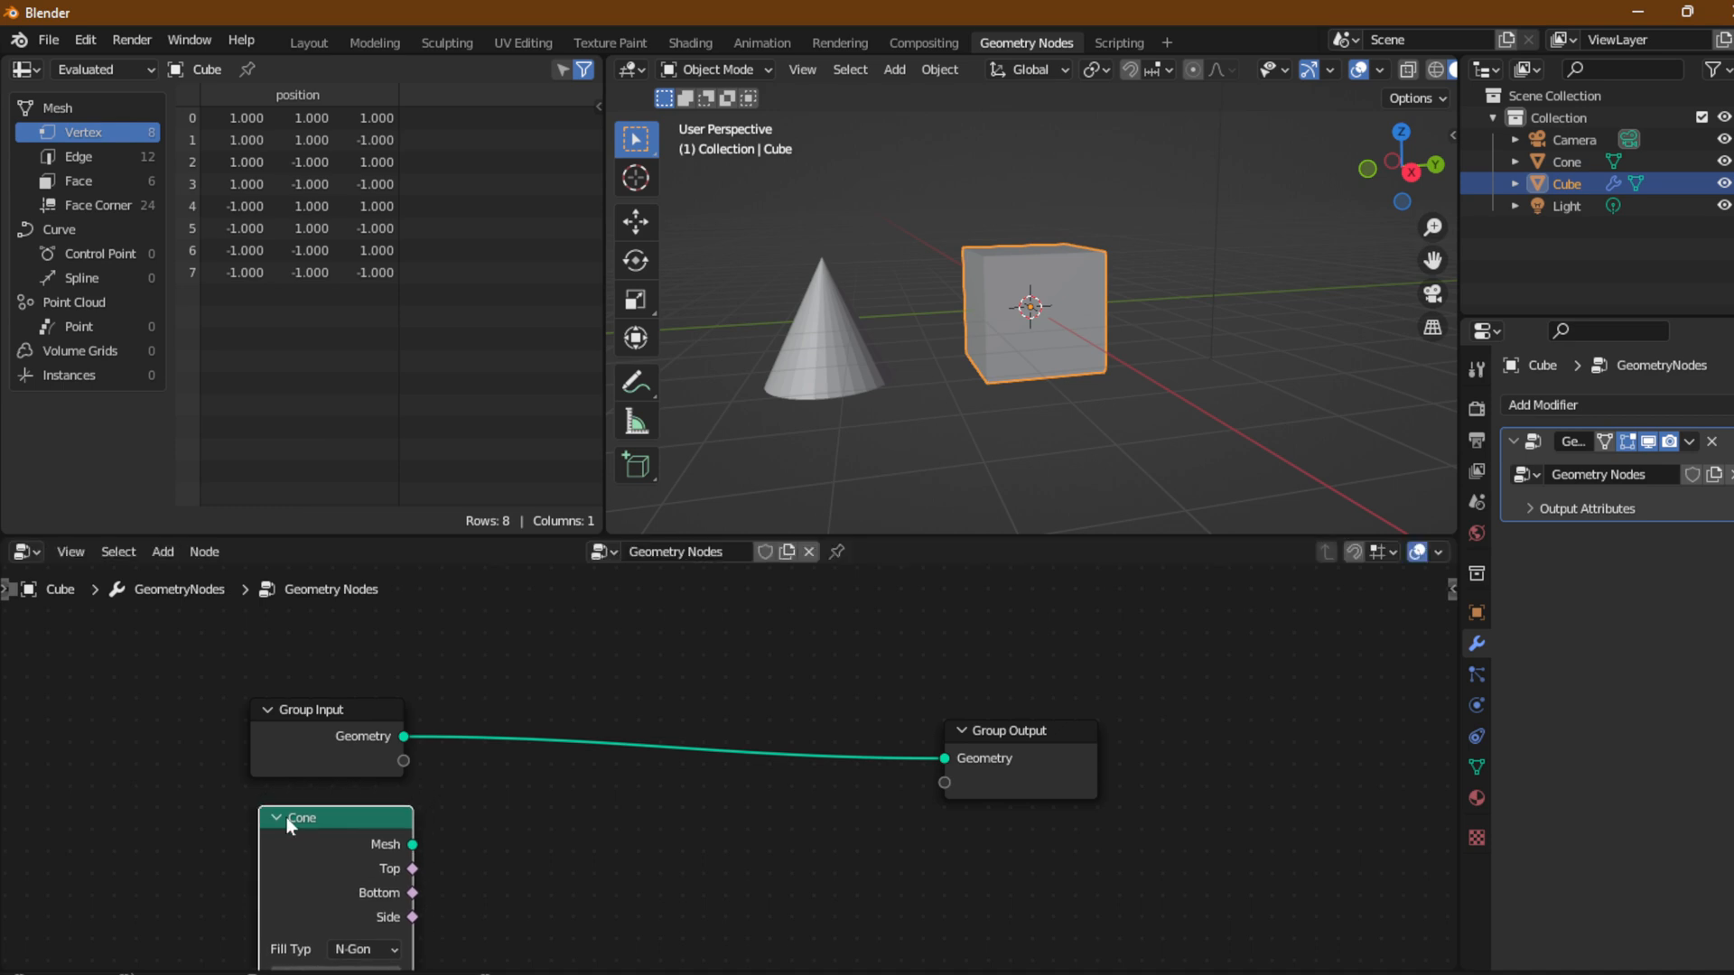
Connect the Cone node's Mesh output to the Group Output's Geometry input.
middle_drag(556, 825, 891, 642)
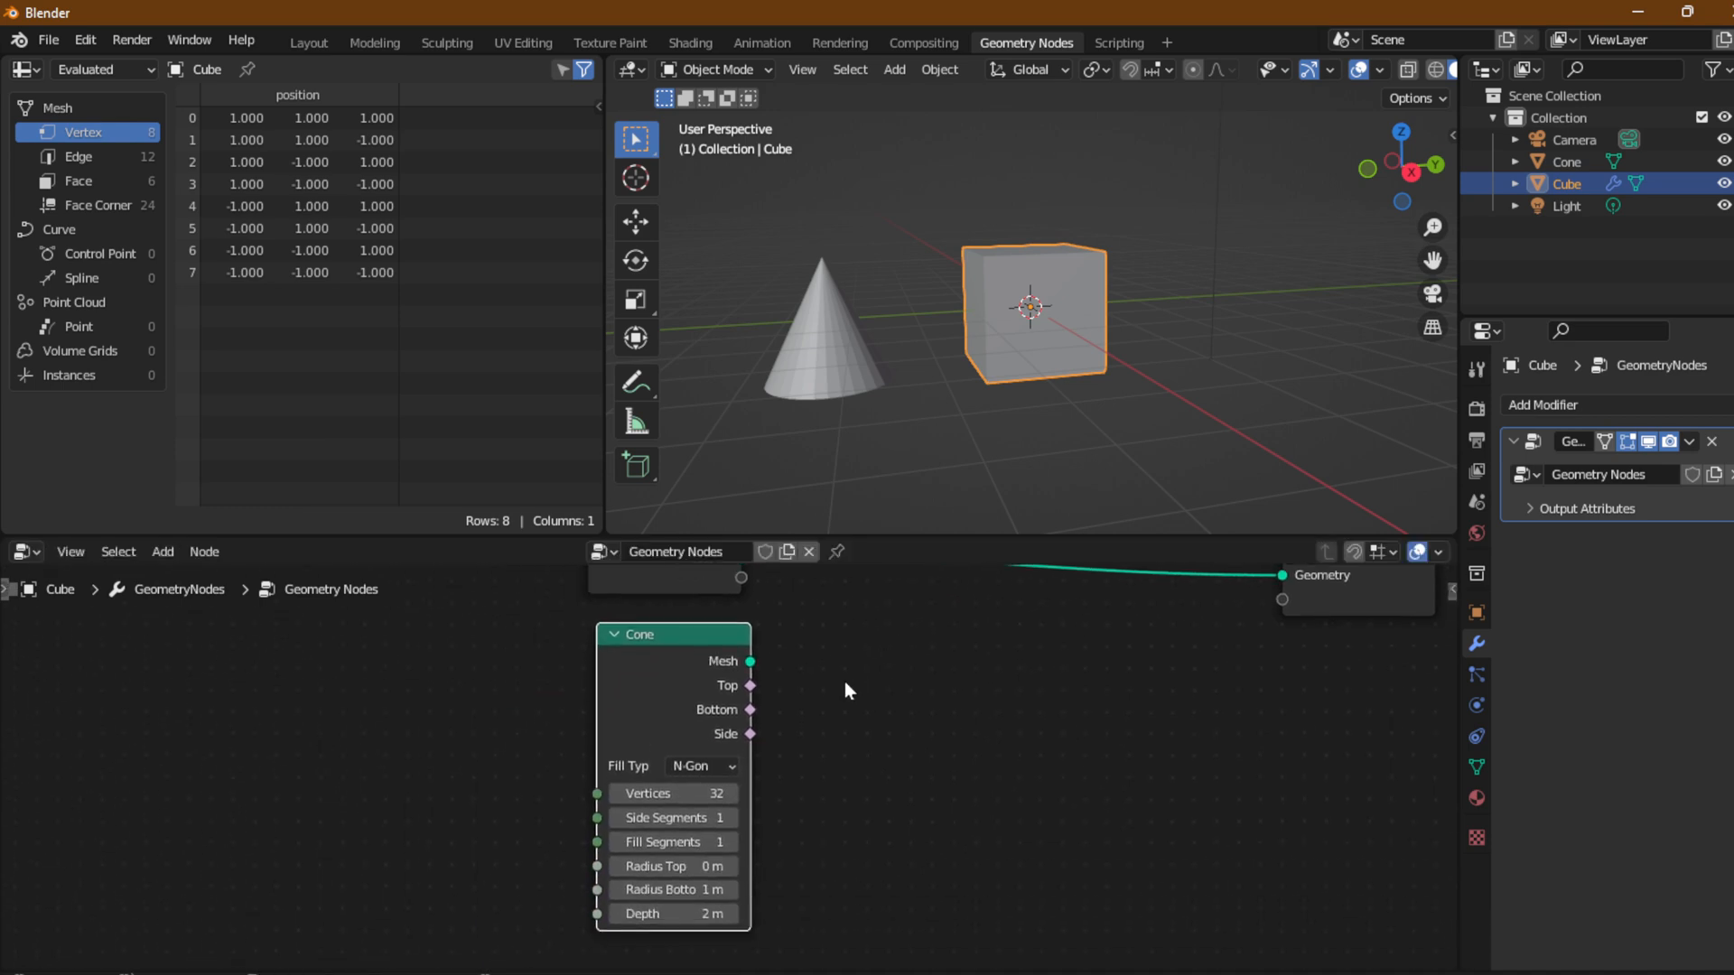
scroll(845, 684, up, 2)
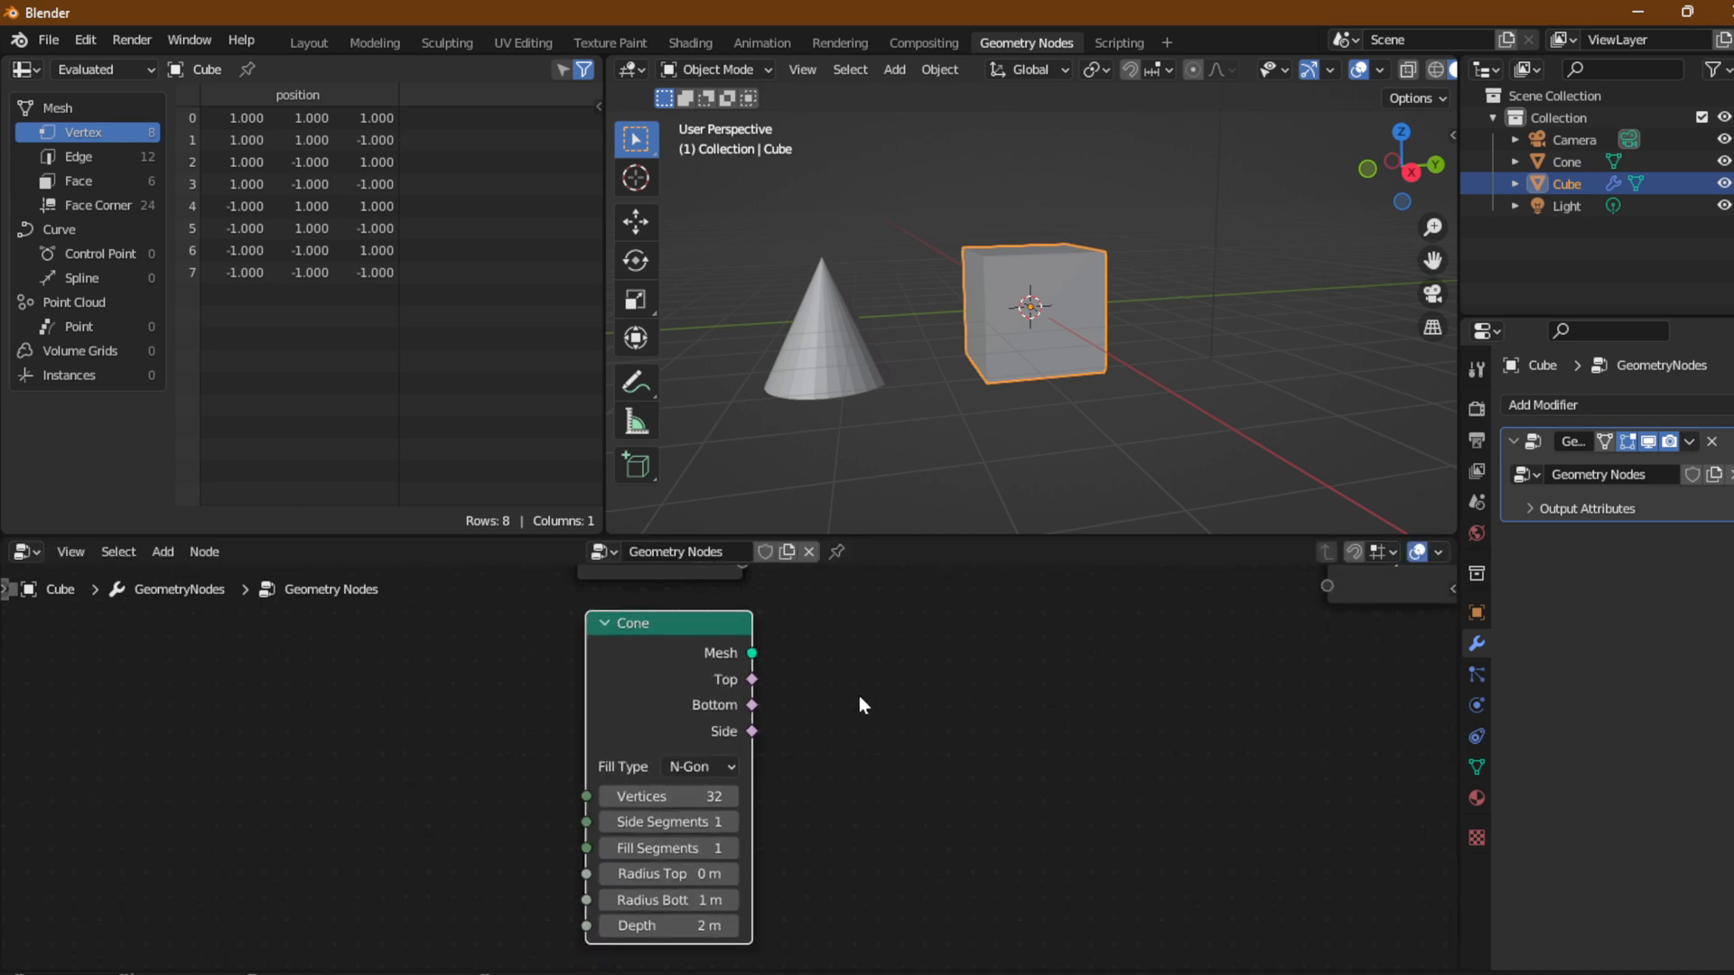
middle_drag(858, 704, 674, 793)
drag(558, 734, 1133, 640)
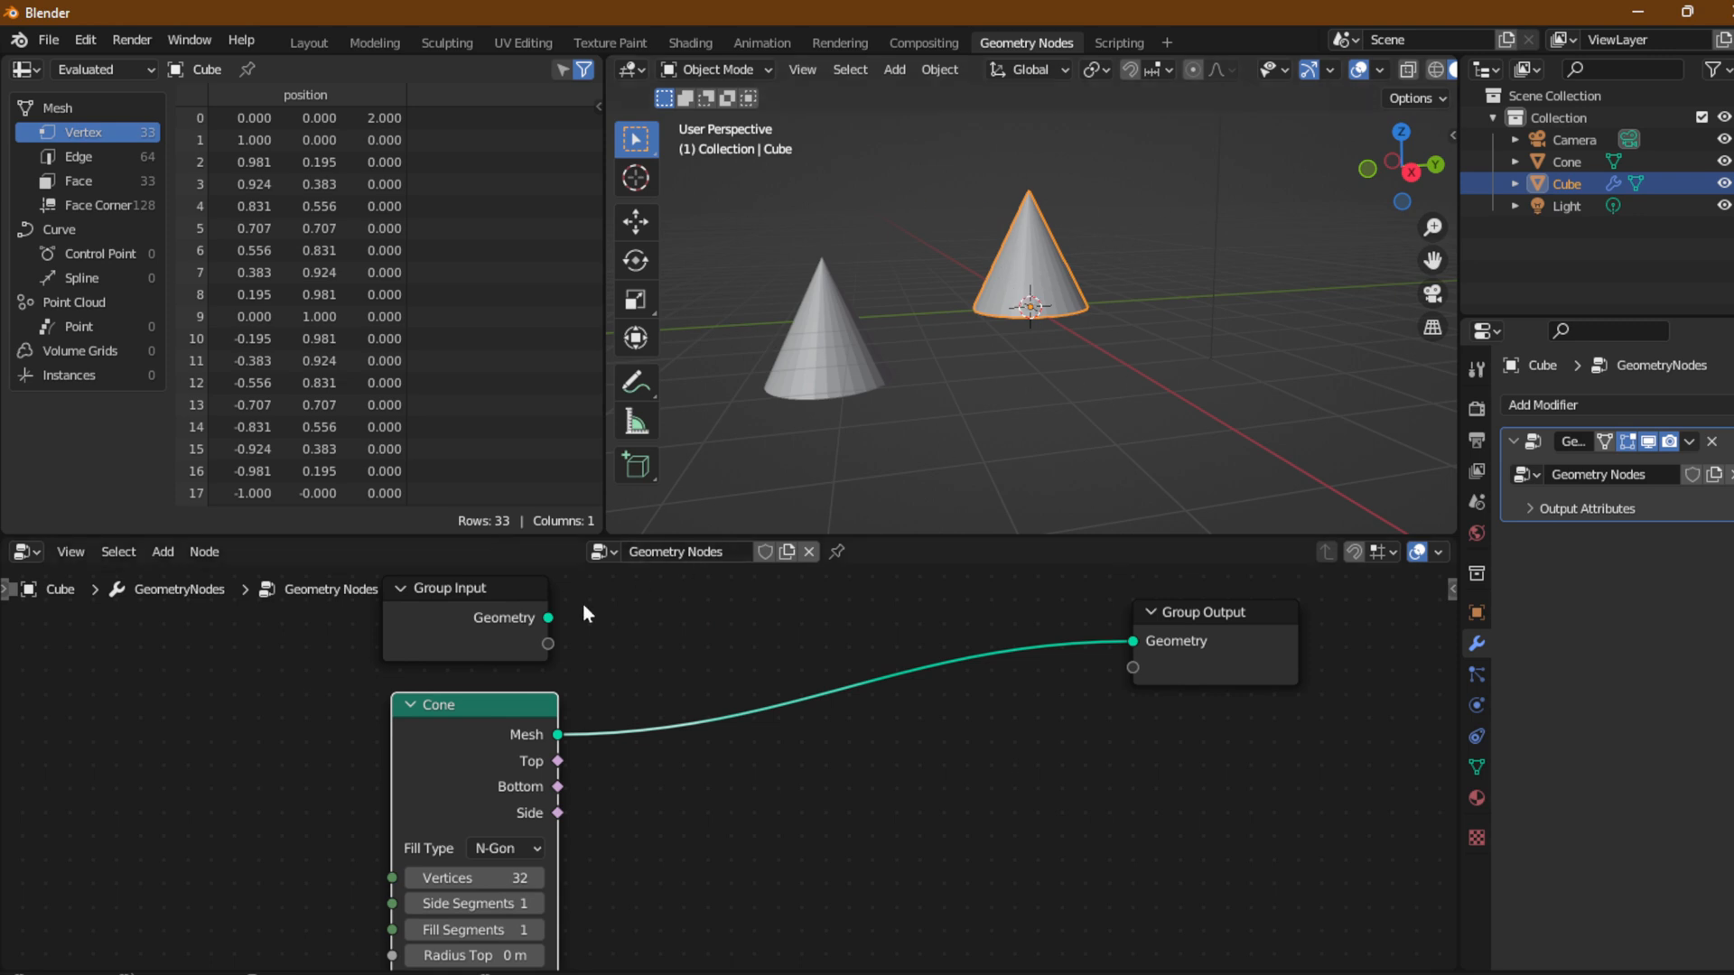
Link Group Input's Geometry back to the Group Output for comparison, and reconnect the Cone's Mesh output in its place.
drag(549, 617, 1132, 641)
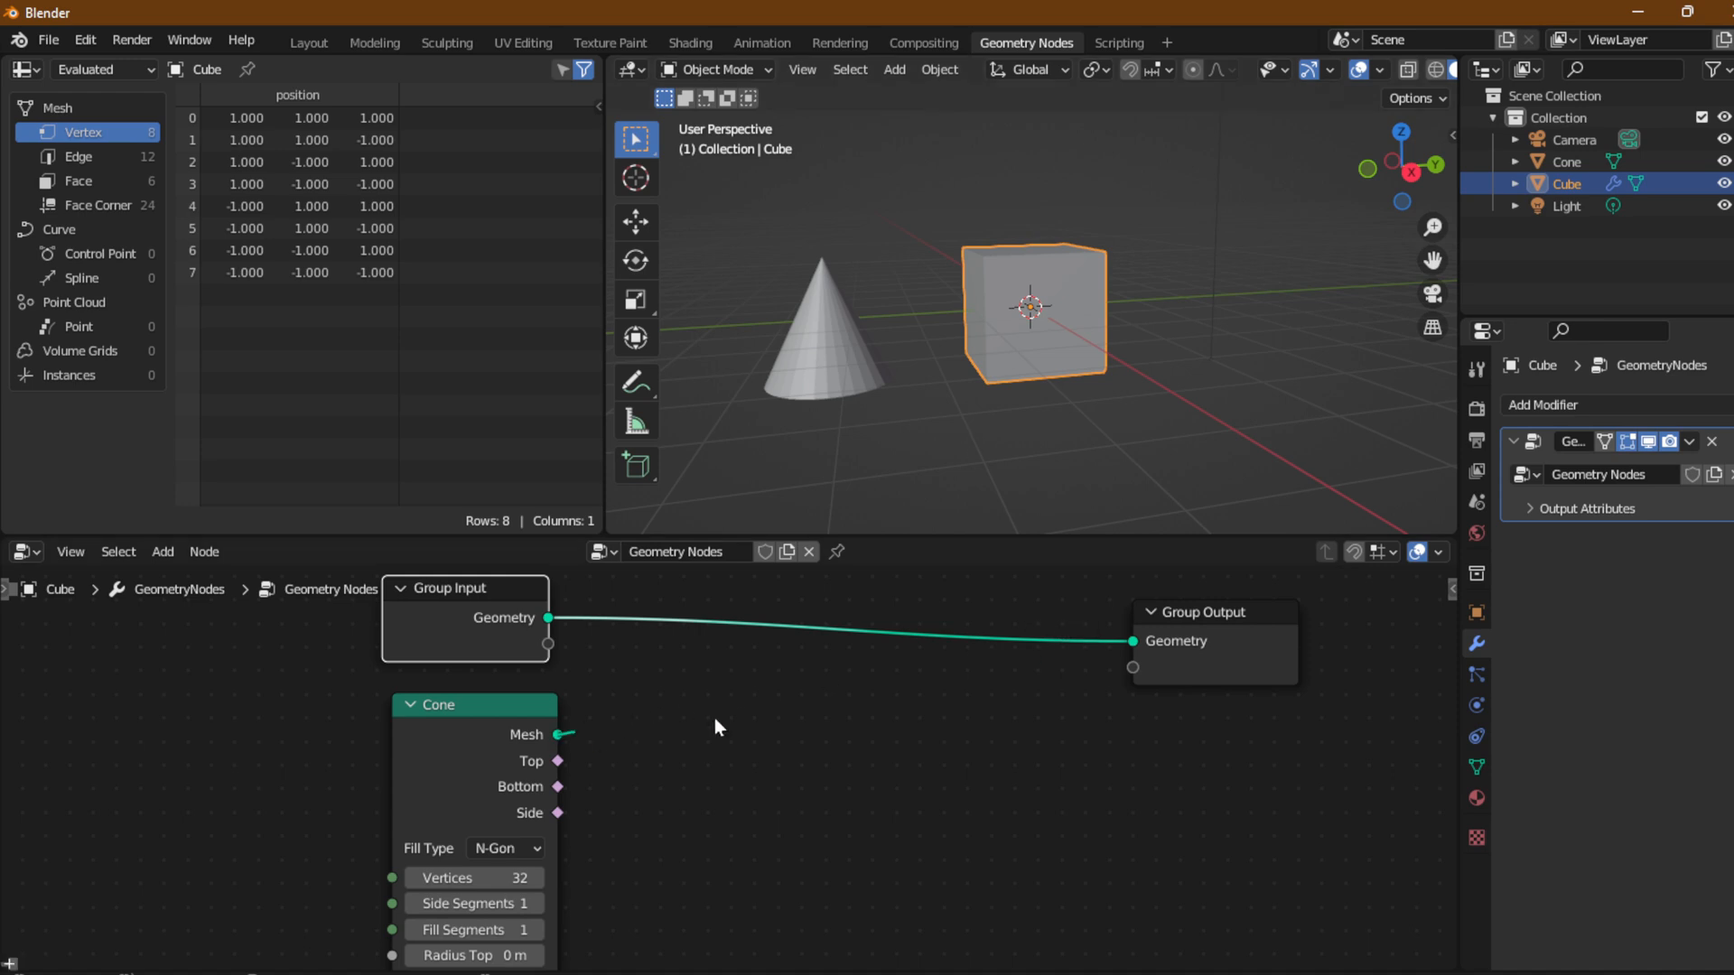
drag(558, 734, 1132, 640)
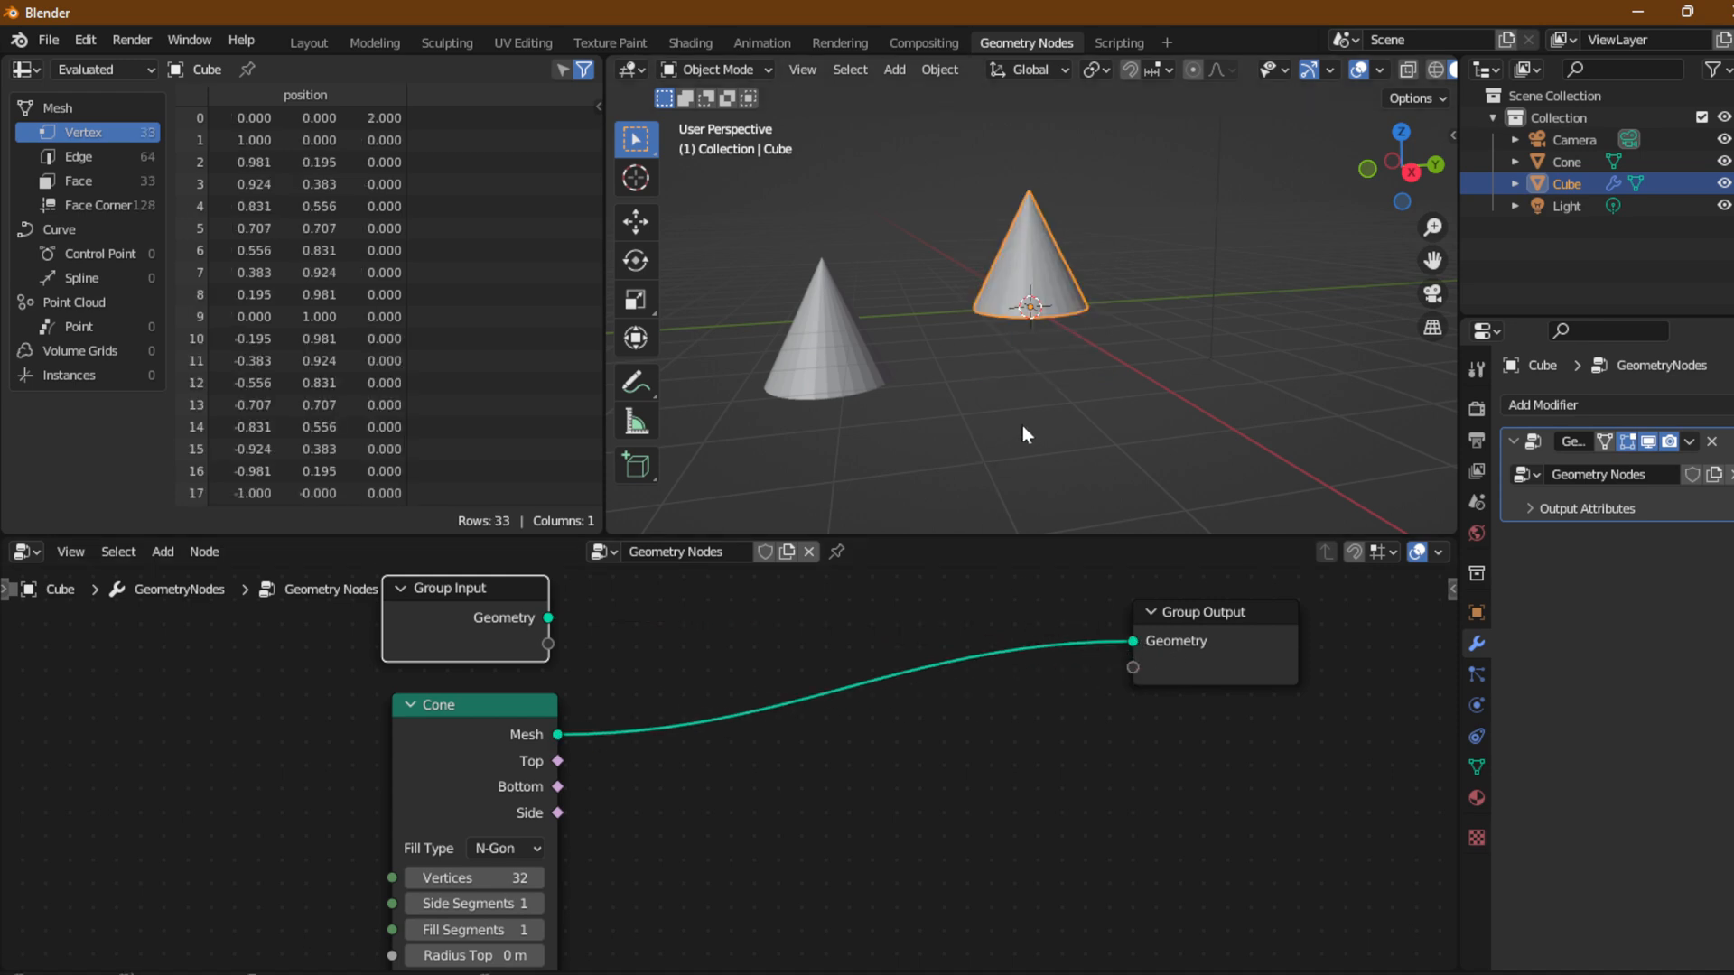
middle_drag(673, 821, 870, 737)
middle_drag(594, 838, 716, 707)
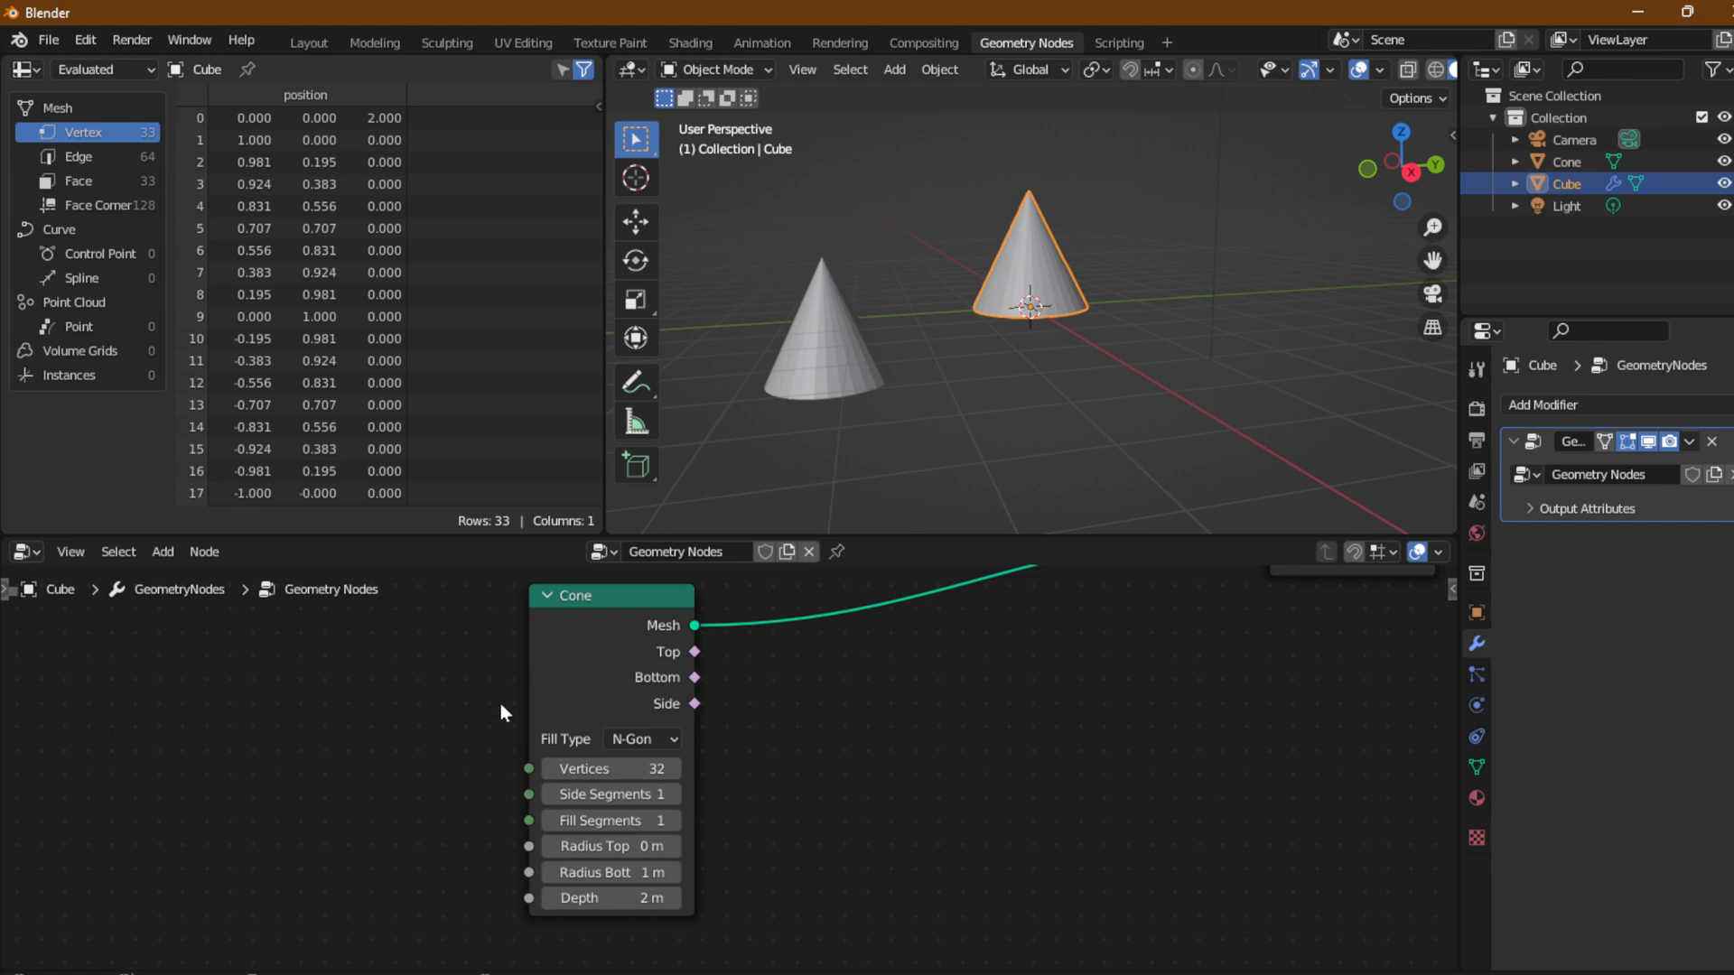
Sketch a cone outline with an elliptical base using the Annotate tool in the empty area beside the Cone node.
middle_drag(882, 774, 728, 809)
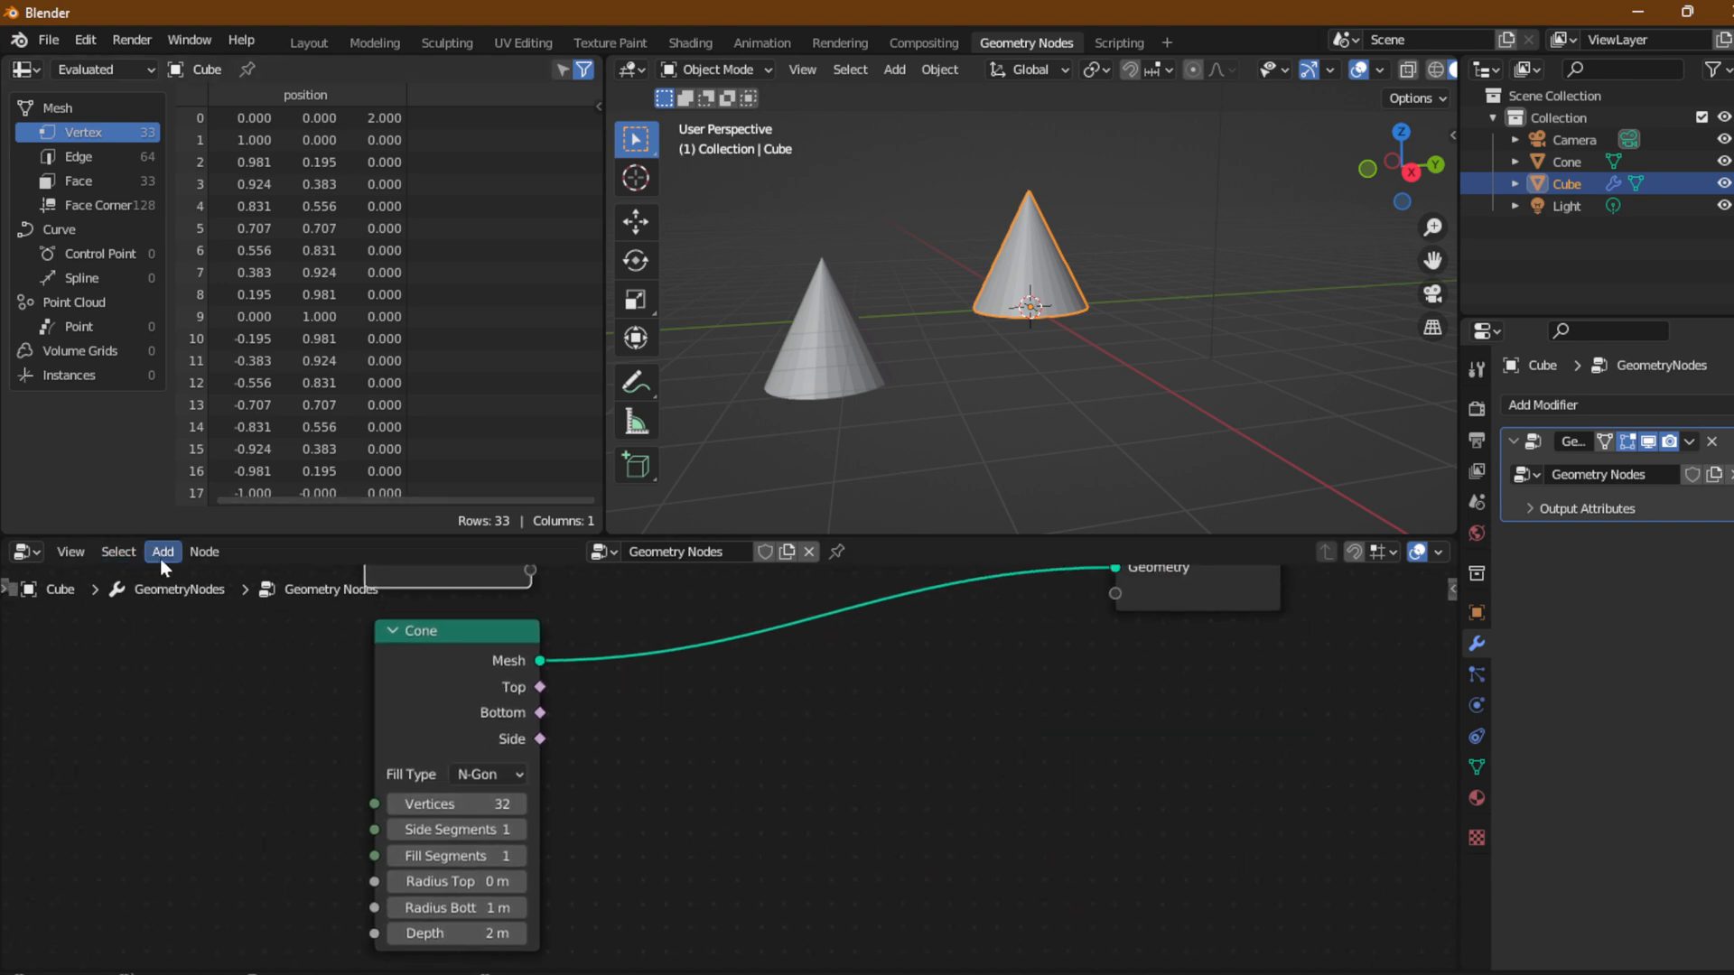
key(t)
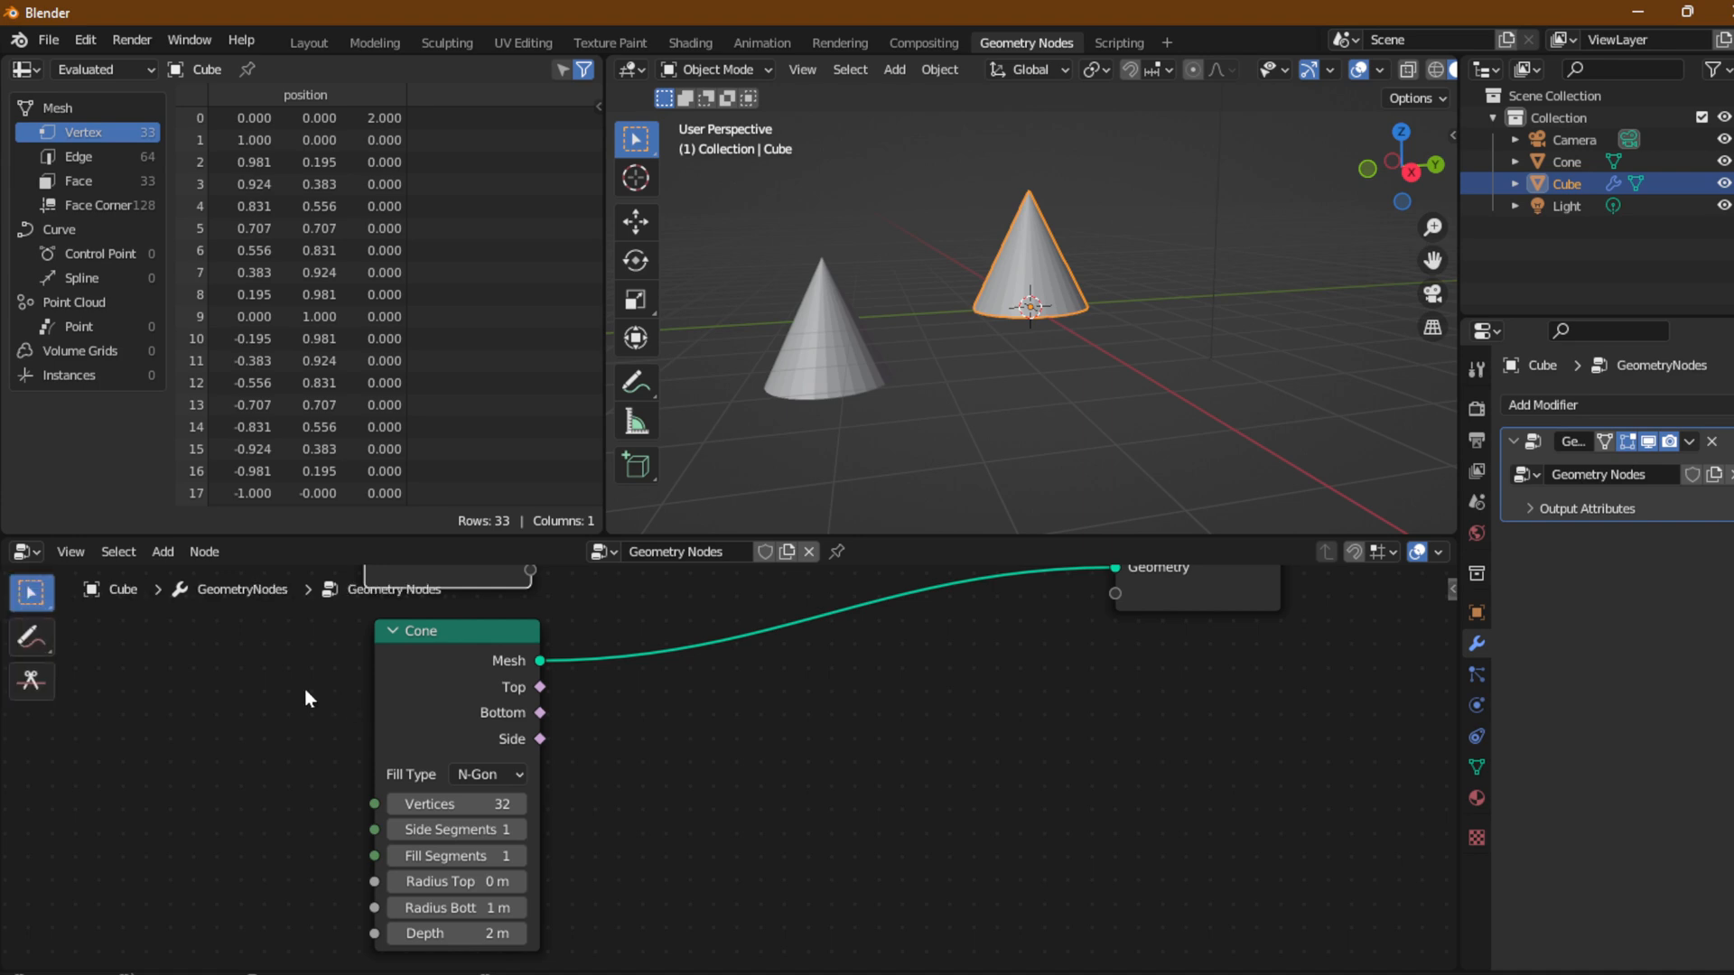
click(32, 647)
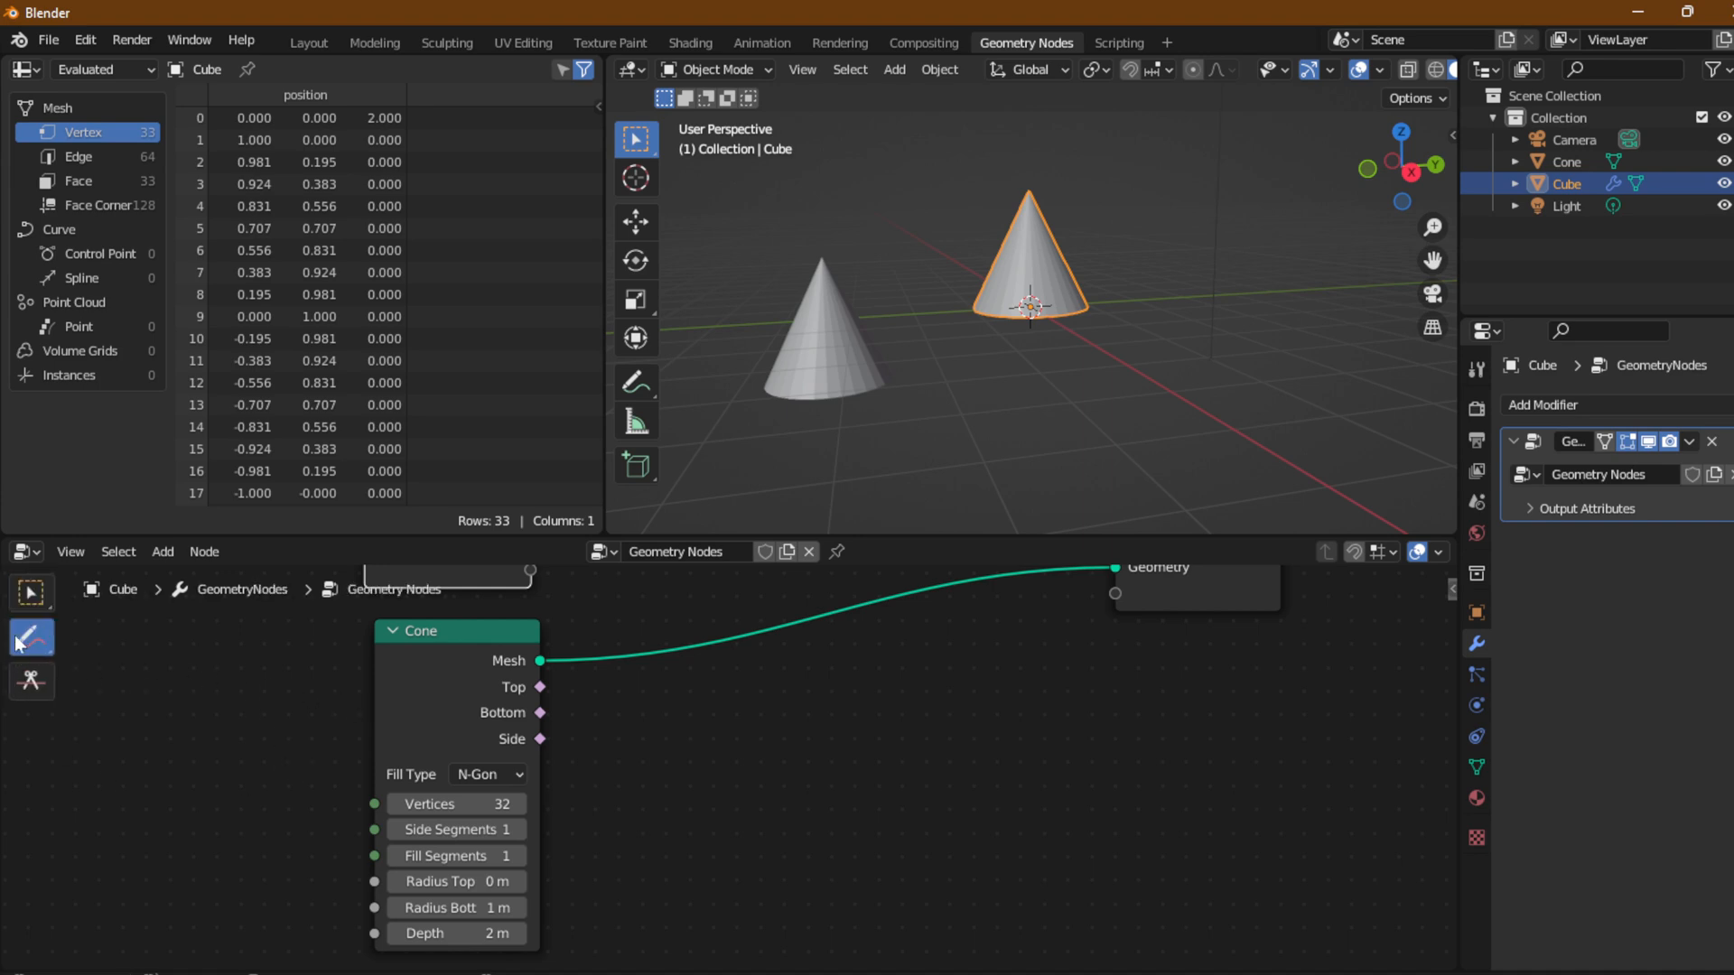
drag(32, 637, 91, 643)
drag(901, 639, 755, 838)
mouse_move(901, 637)
mouse_down()
mouse_move(1022, 759)
mouse_move(1061, 840)
mouse_up()
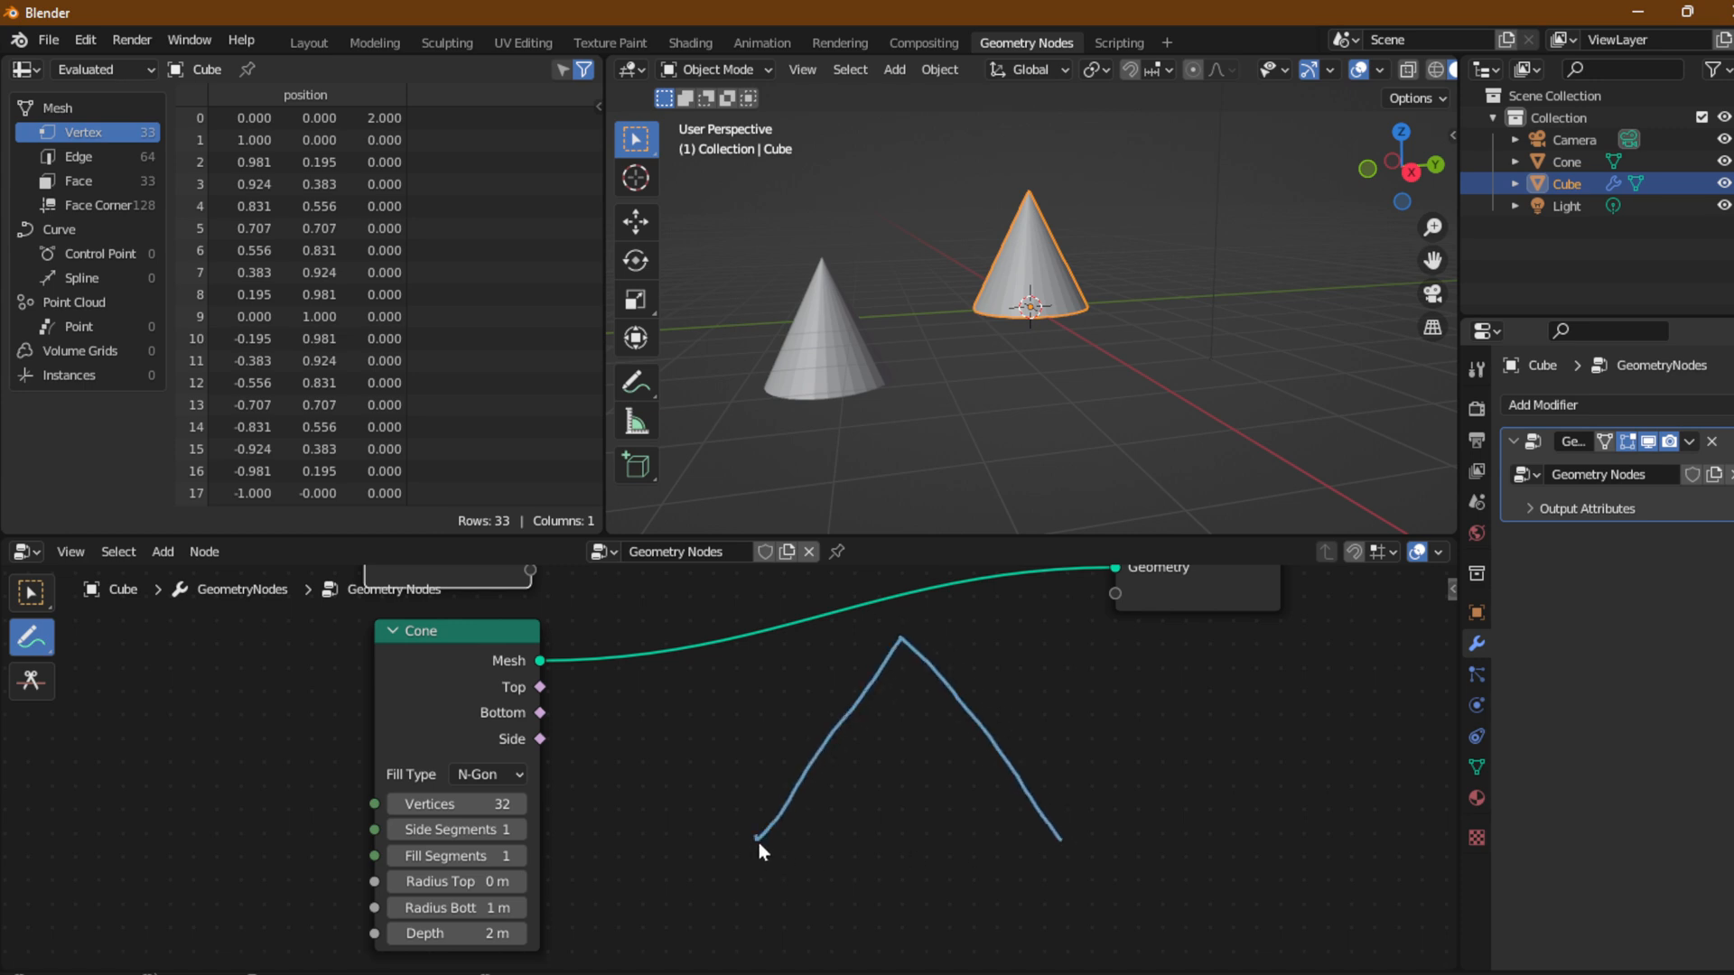
mouse_move(757, 838)
mouse_down()
mouse_move(994, 800)
mouse_move(1055, 832)
mouse_move(976, 850)
mouse_move(754, 838)
mouse_up()
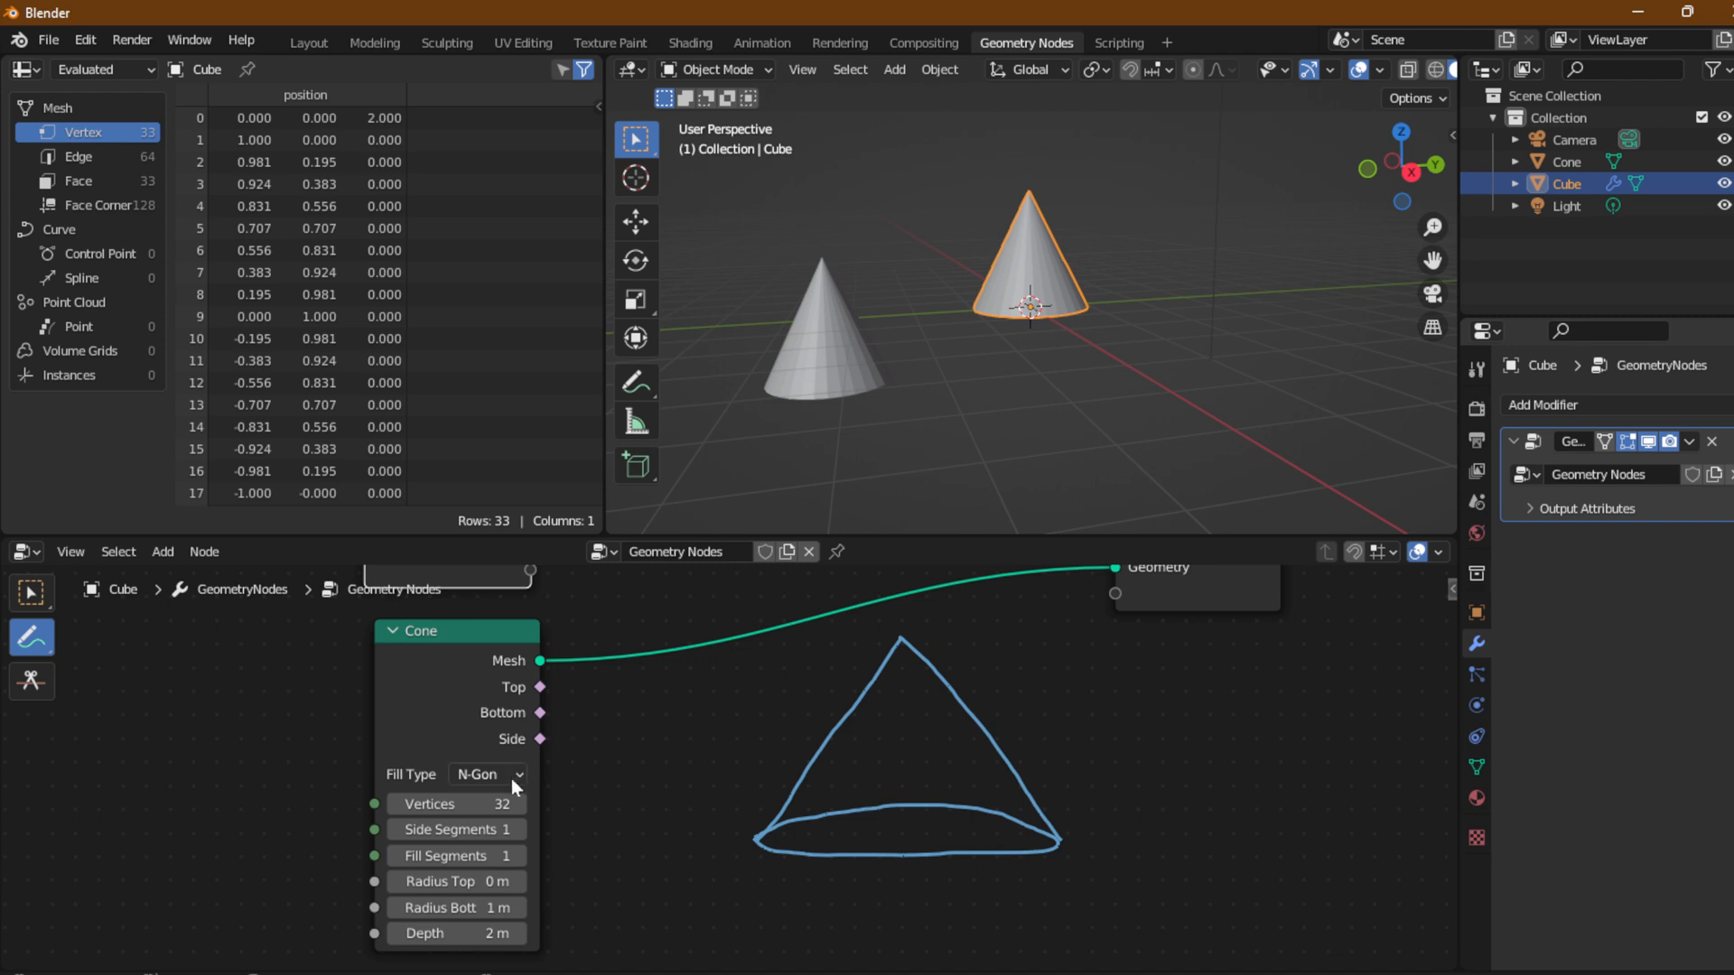
Examine the original Cone object's vertices in Edit Mode, return to Object Mode and reselect the Cube object.
click(828, 342)
key(Tab)
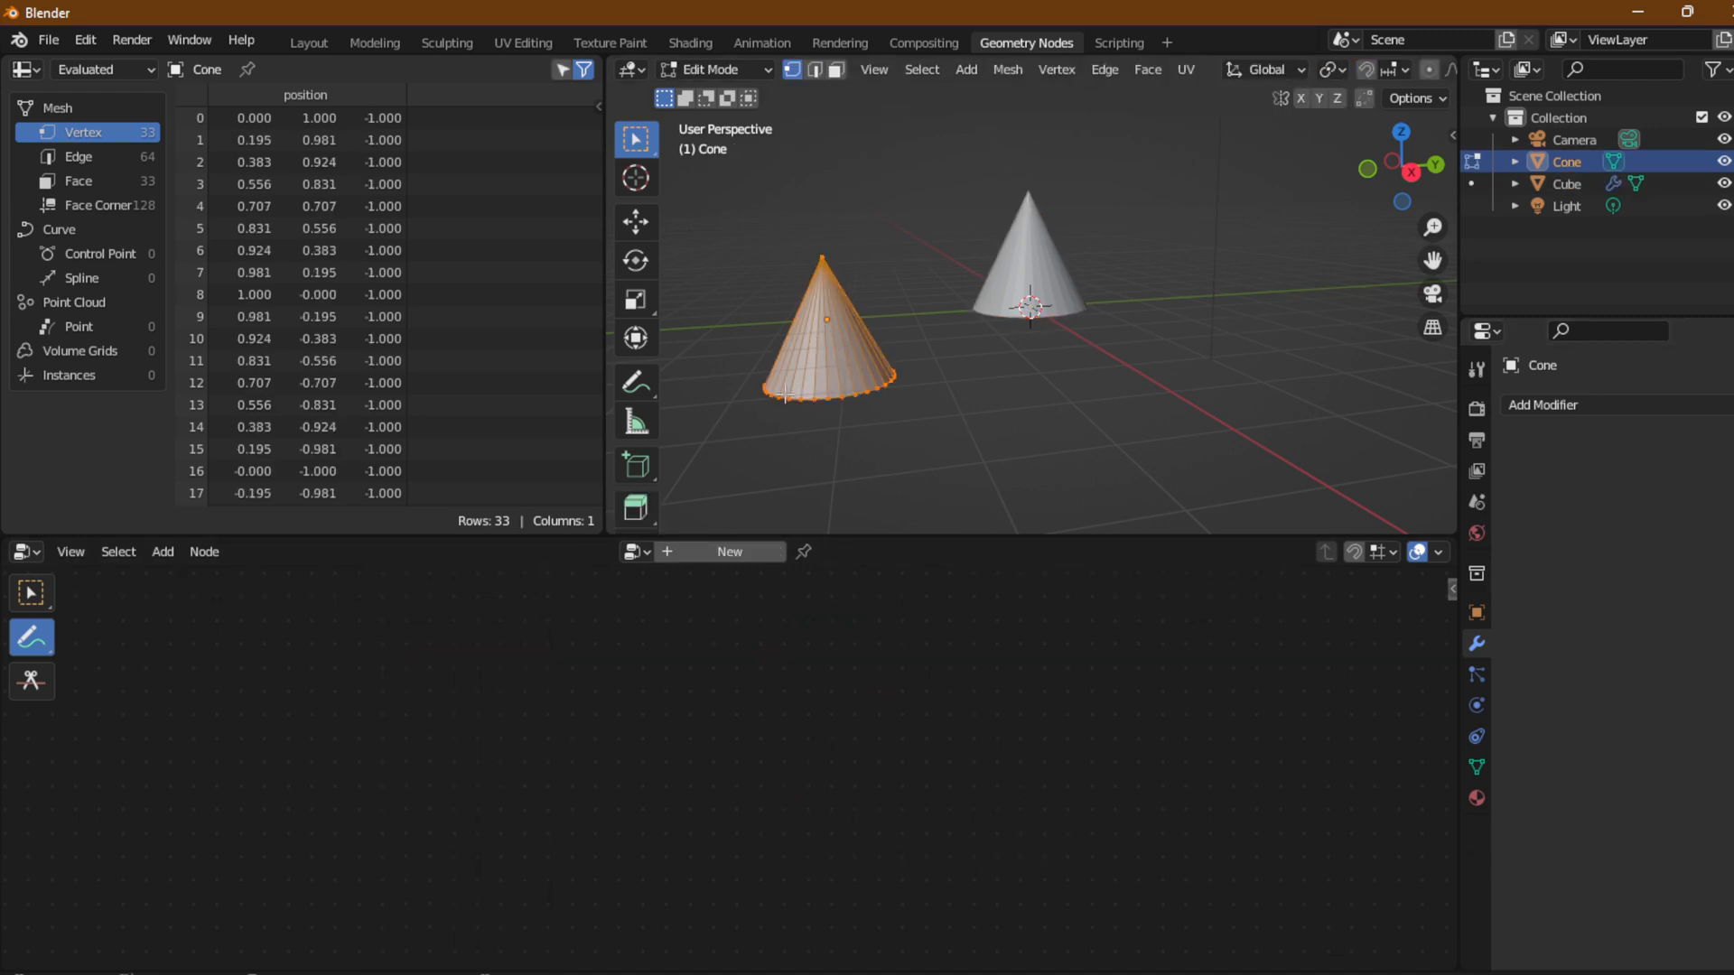
key(Tab)
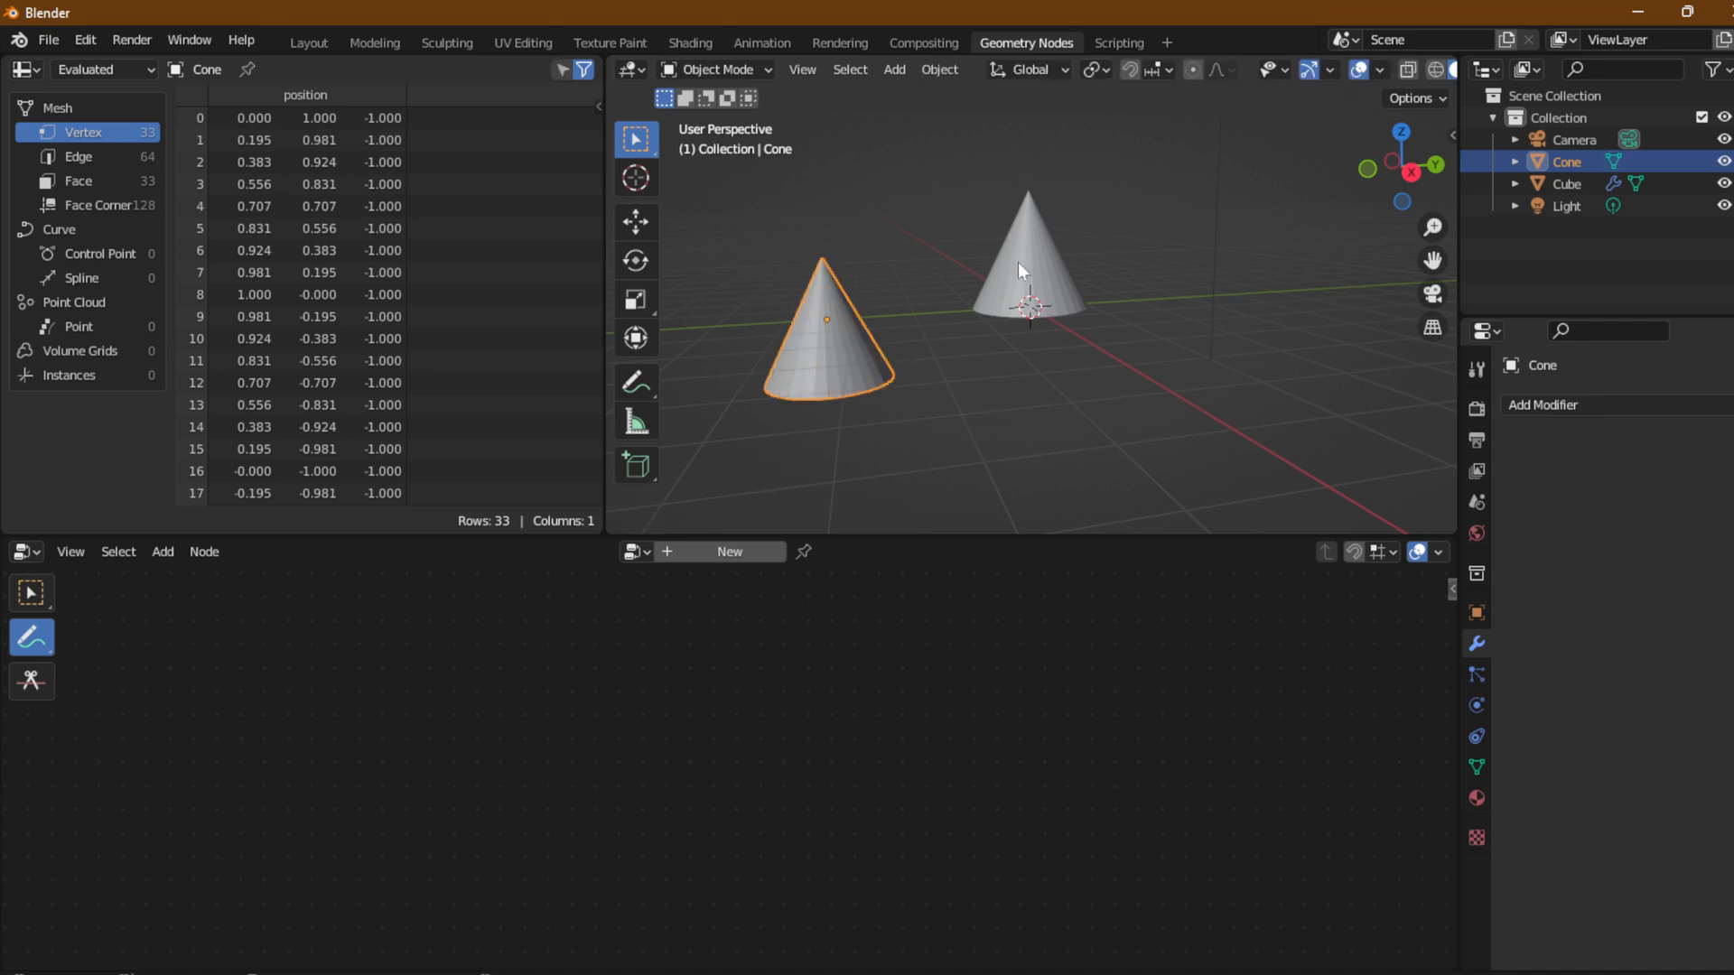
click(1017, 262)
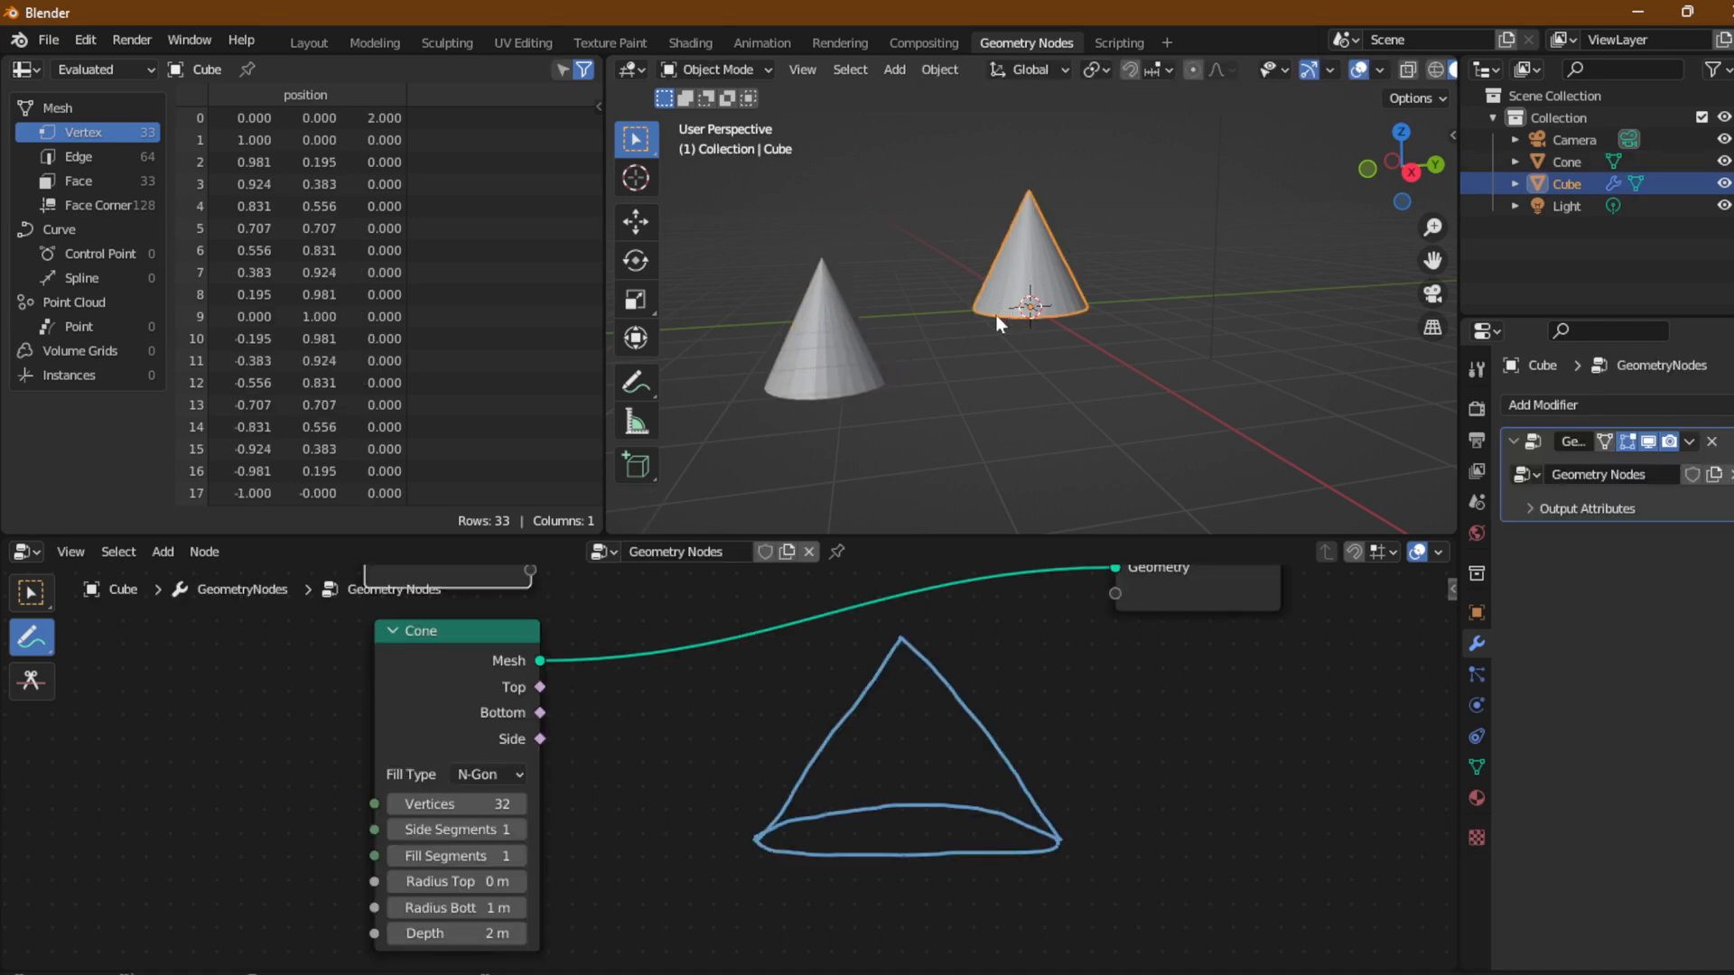
Set the Cone node's Vertices to 3 and raise the value to 135.
click(456, 804)
text(3)
key(Return)
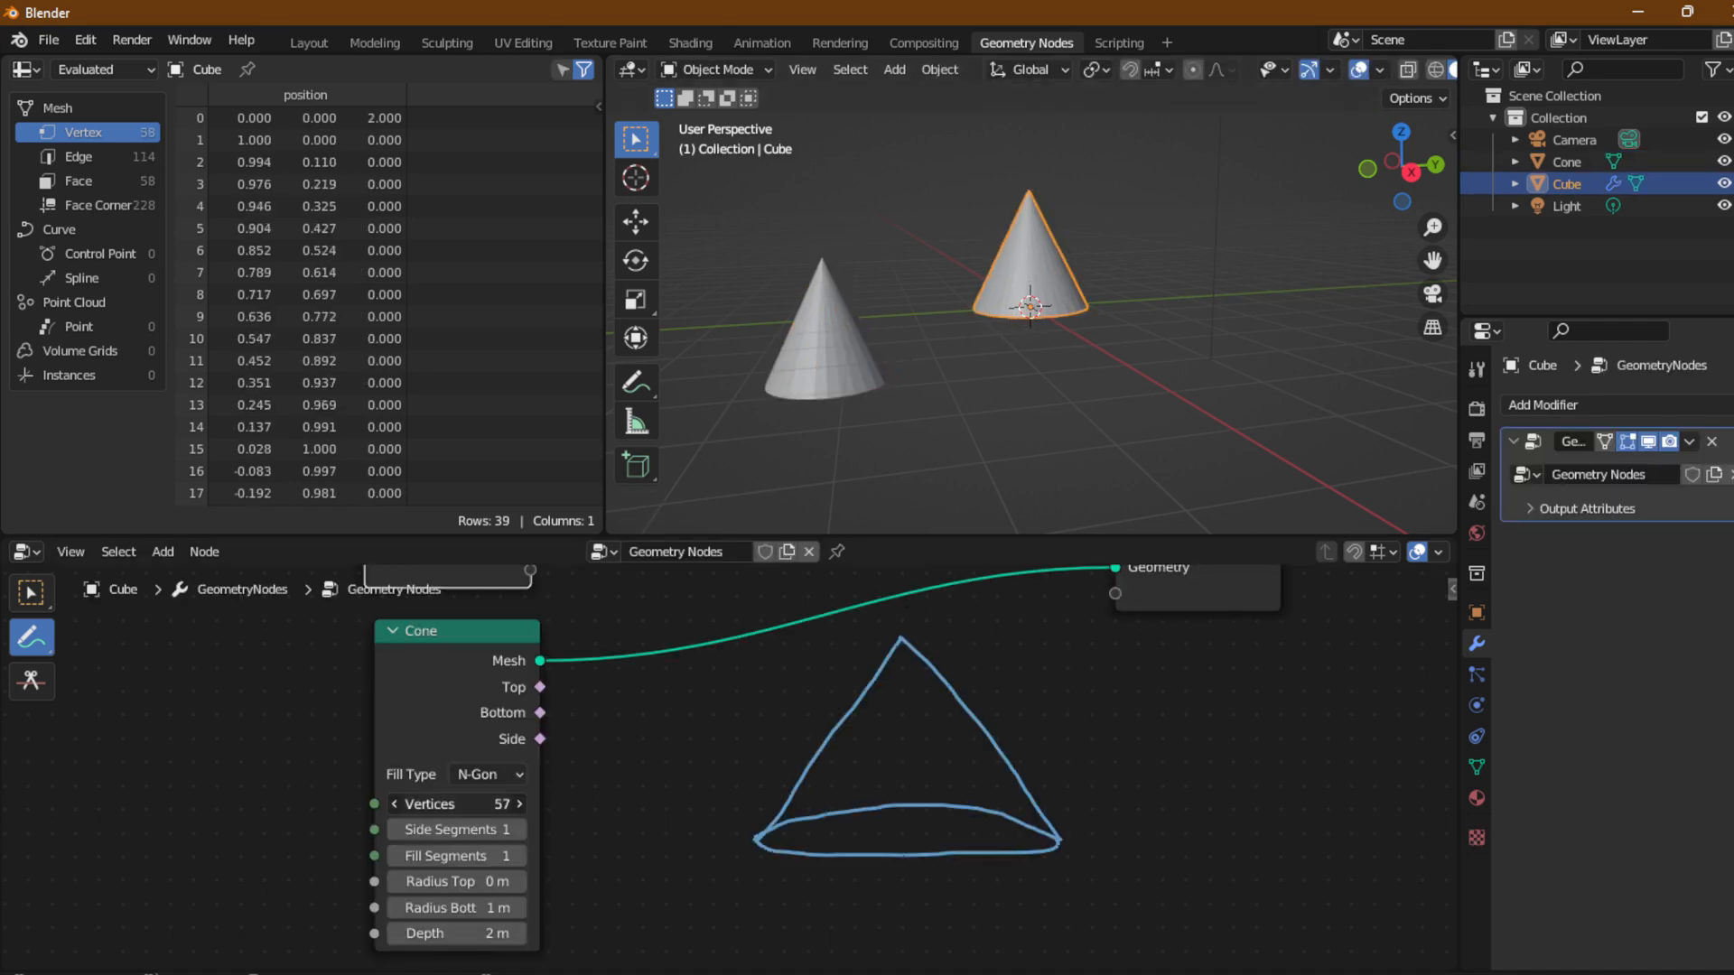
drag(456, 803, 575, 804)
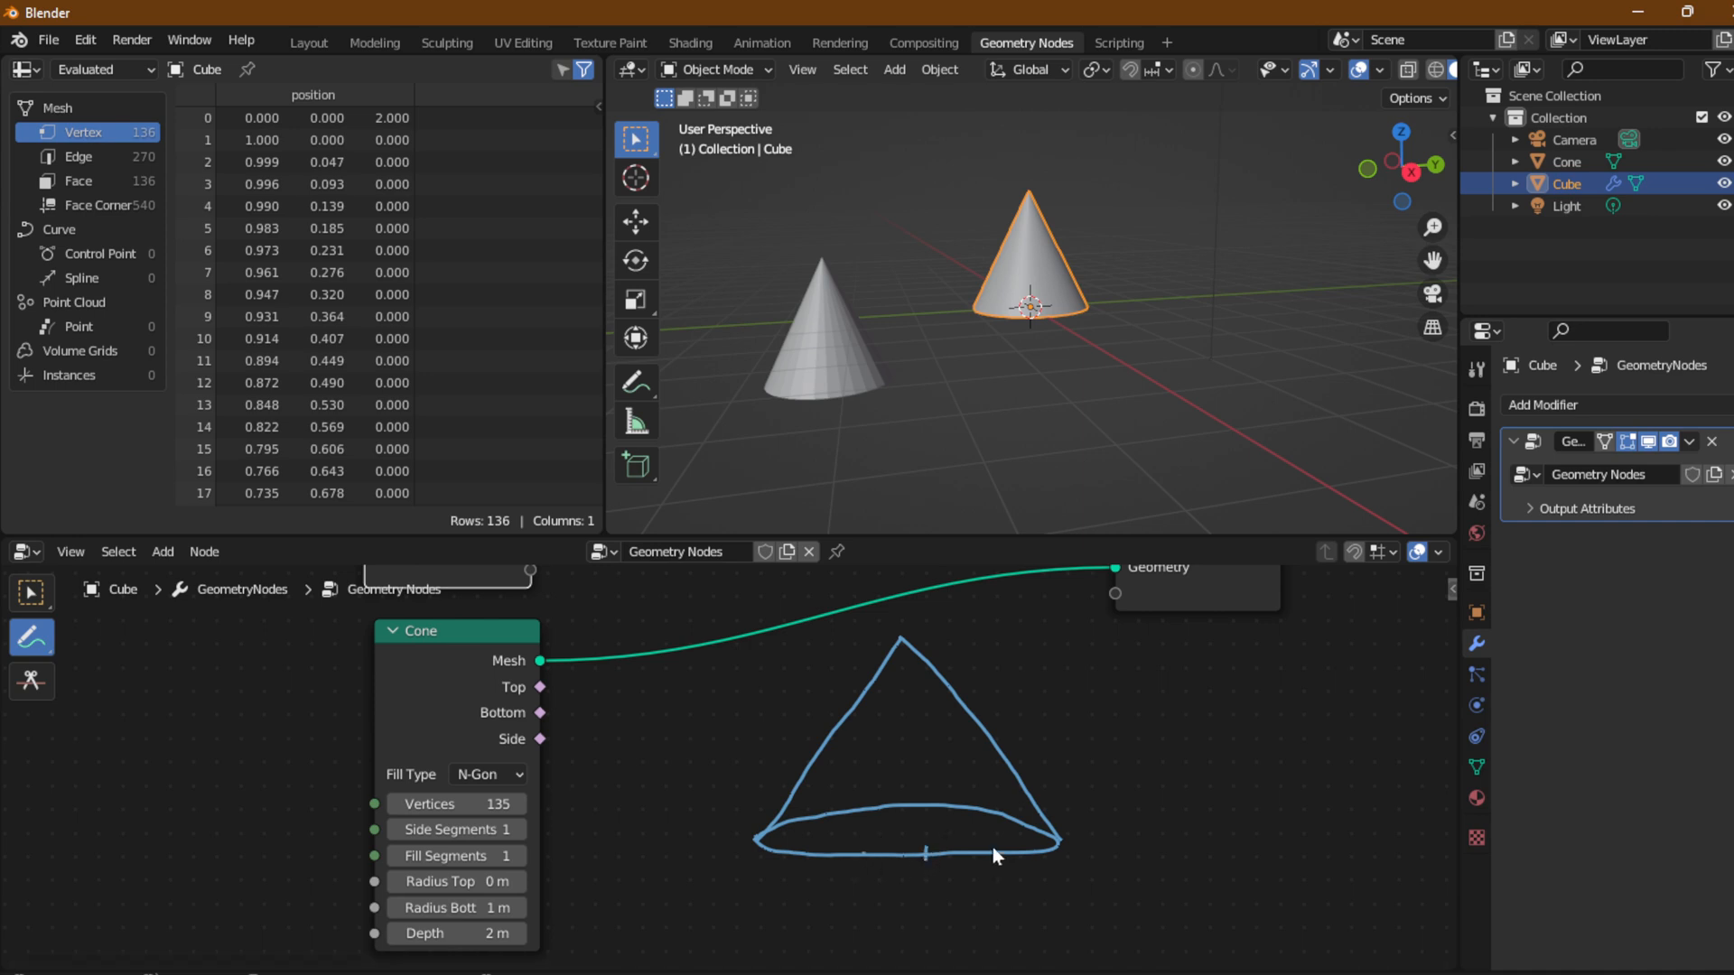
Annotate short tick marks along the base and the slanted sides of the sketched cone.
drag(993, 847, 999, 874)
mouse_move(919, 792)
mouse_down()
mouse_move(920, 818)
mouse_move(788, 826)
mouse_move(850, 740)
mouse_up()
drag(941, 698, 956, 684)
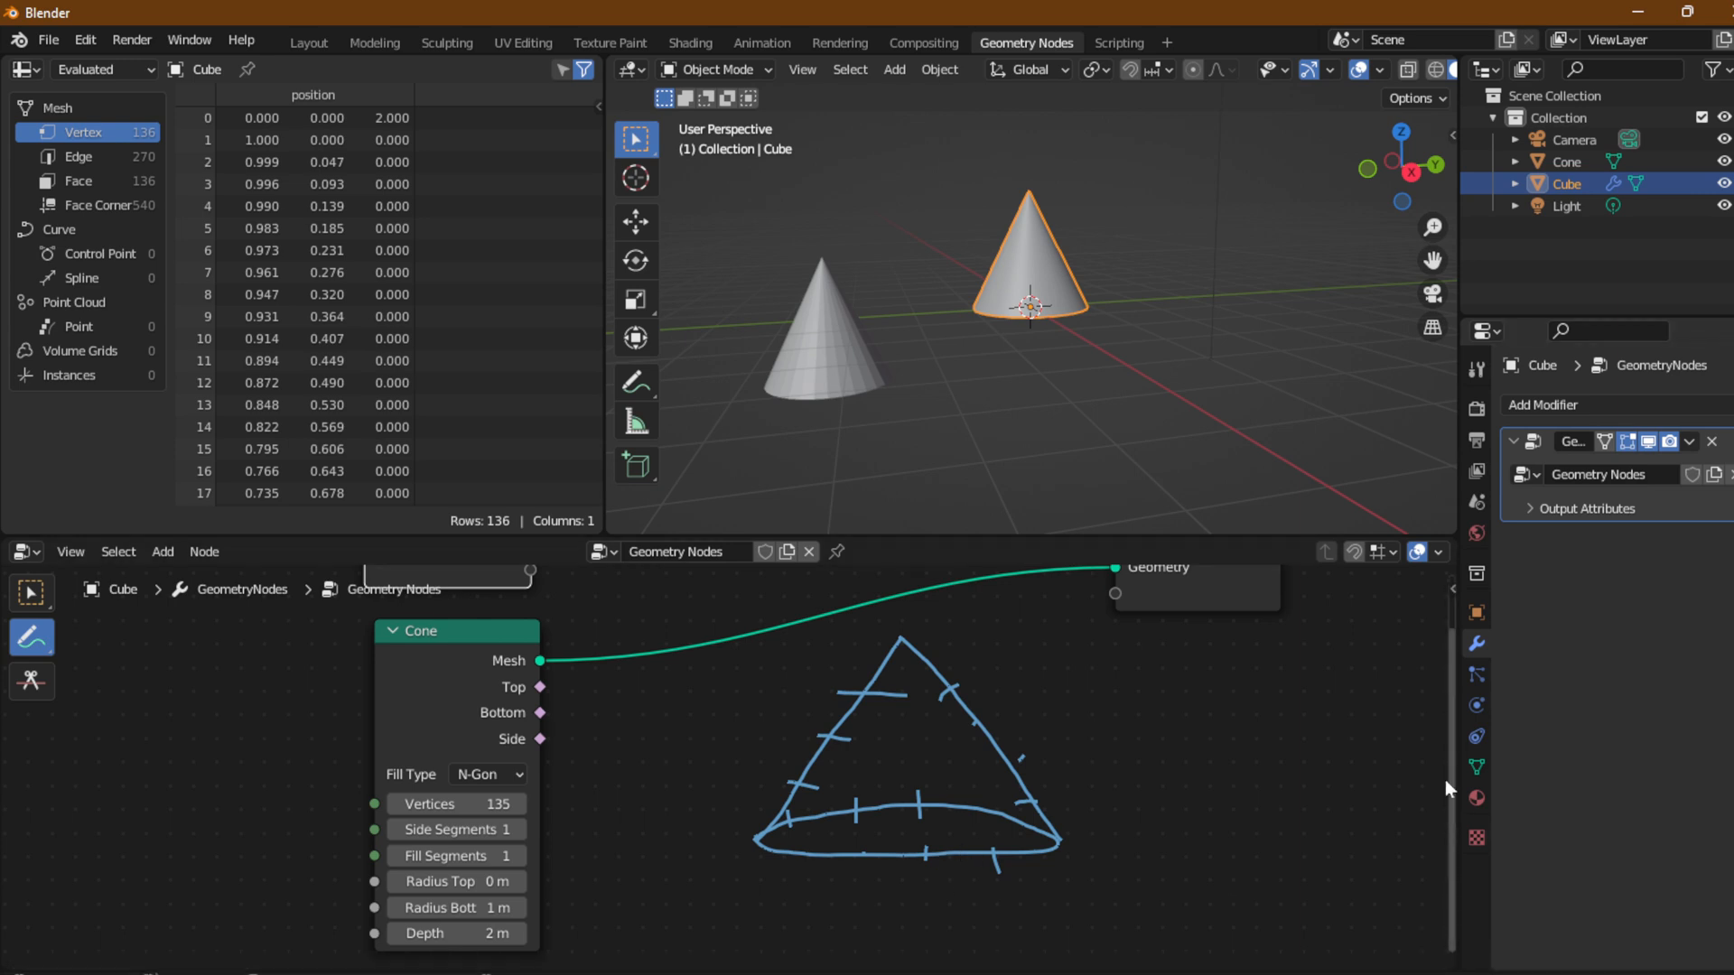
Set the Cone node's Vertices to 22 and draw horizontal rings across the sketched cone's side.
drag(456, 803, 415, 804)
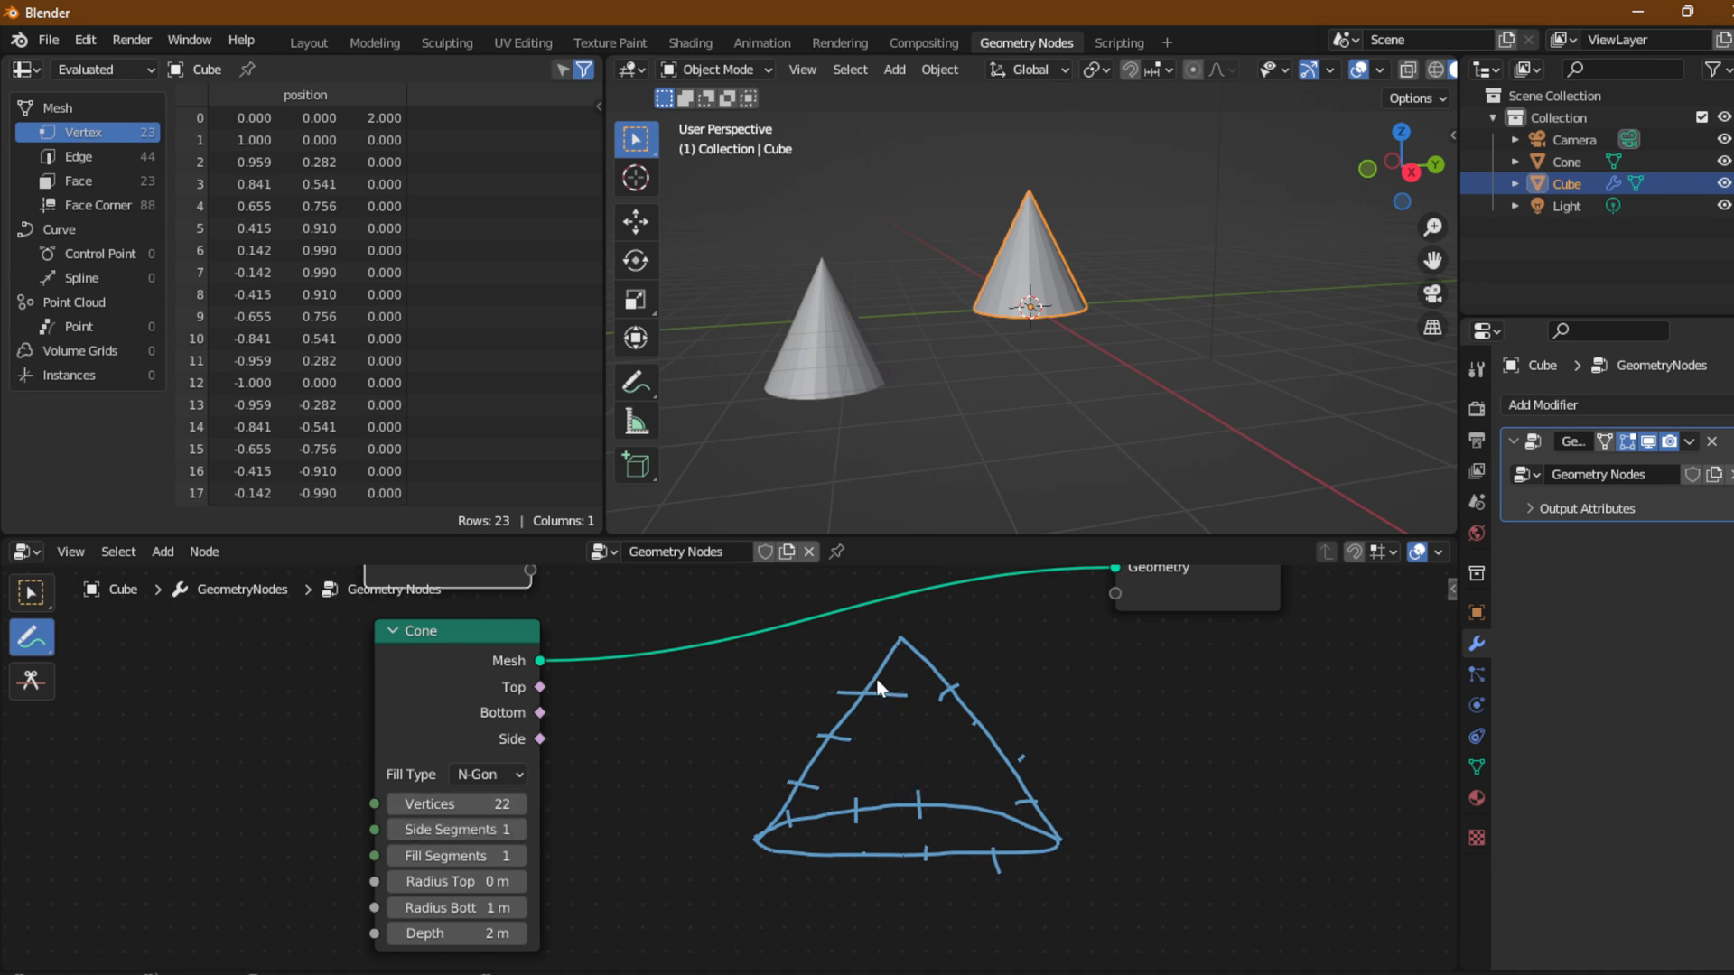
mouse_move(872, 695)
mouse_down()
mouse_move(885, 673)
mouse_move(930, 667)
mouse_move(944, 693)
mouse_move(872, 691)
mouse_move(974, 736)
mouse_move(823, 748)
mouse_move(1029, 756)
mouse_move(796, 789)
mouse_up()
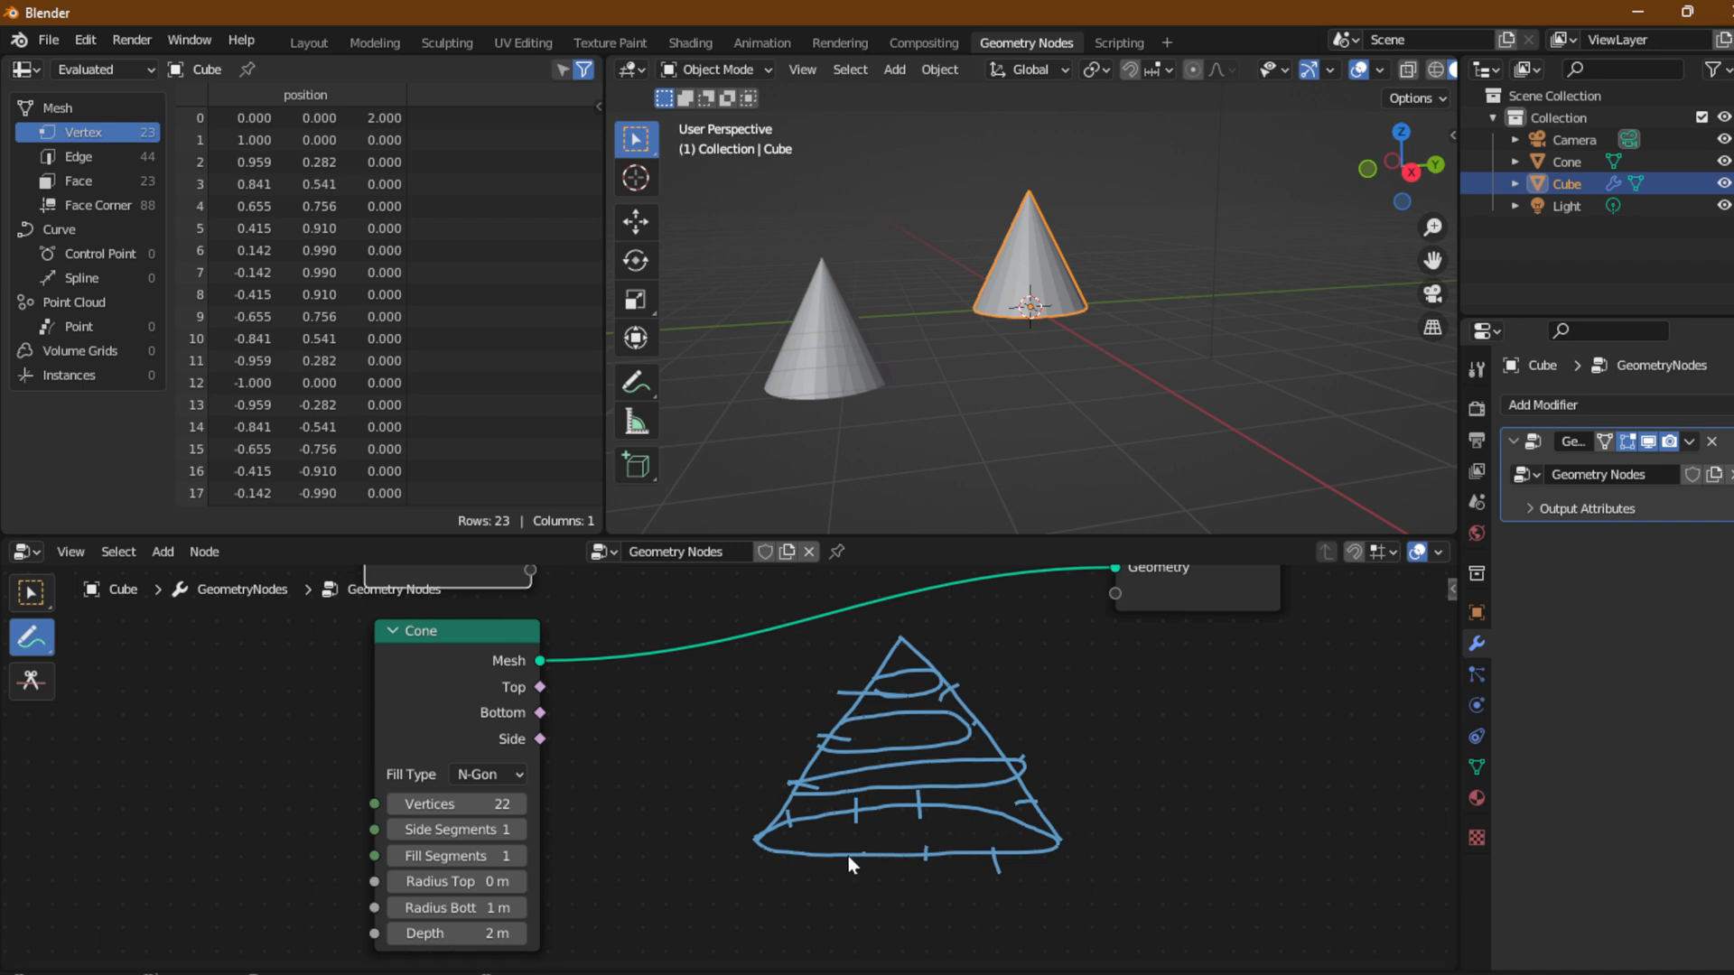
Try annotating inner rings in the base and a circle at the tip, with the Cone node's Radius Top at 0.1 m.
mouse_move(805, 821)
mouse_down()
mouse_move(998, 822)
mouse_move(806, 838)
mouse_move(899, 833)
mouse_up()
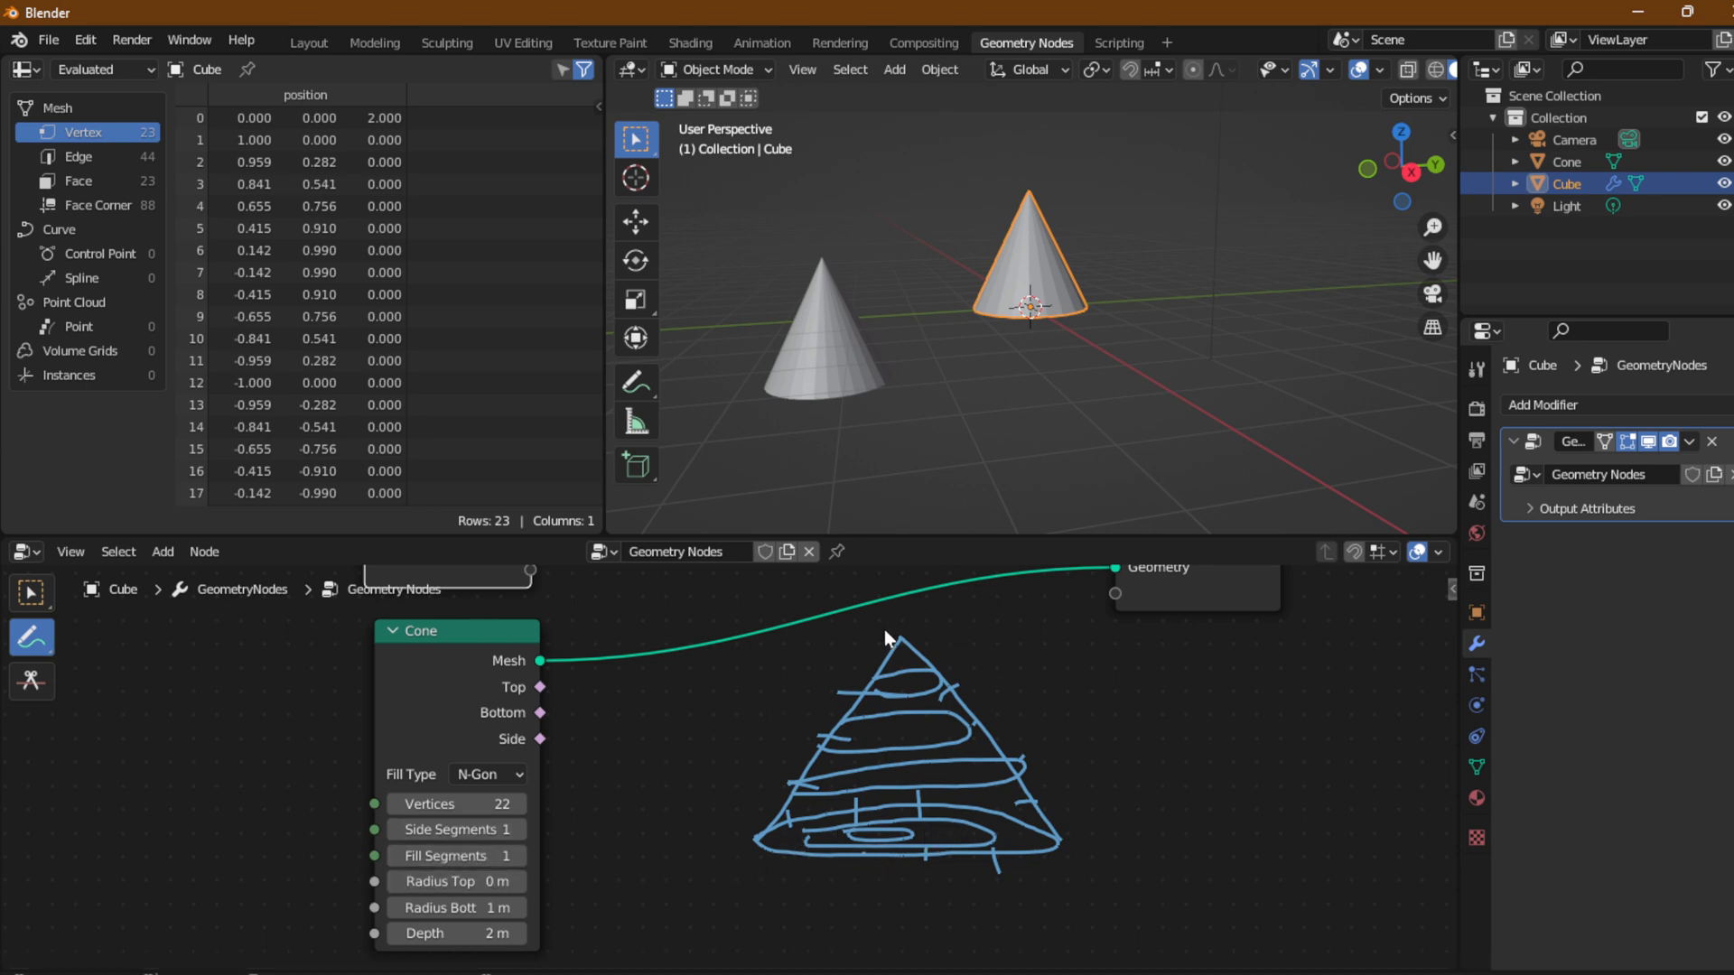
mouse_move(901, 623)
mouse_down()
mouse_move(885, 641)
mouse_move(914, 643)
mouse_move(902, 623)
mouse_up()
mouse_move(460, 881)
mouse_down()
mouse_move(551, 882)
mouse_move(465, 881)
mouse_up()
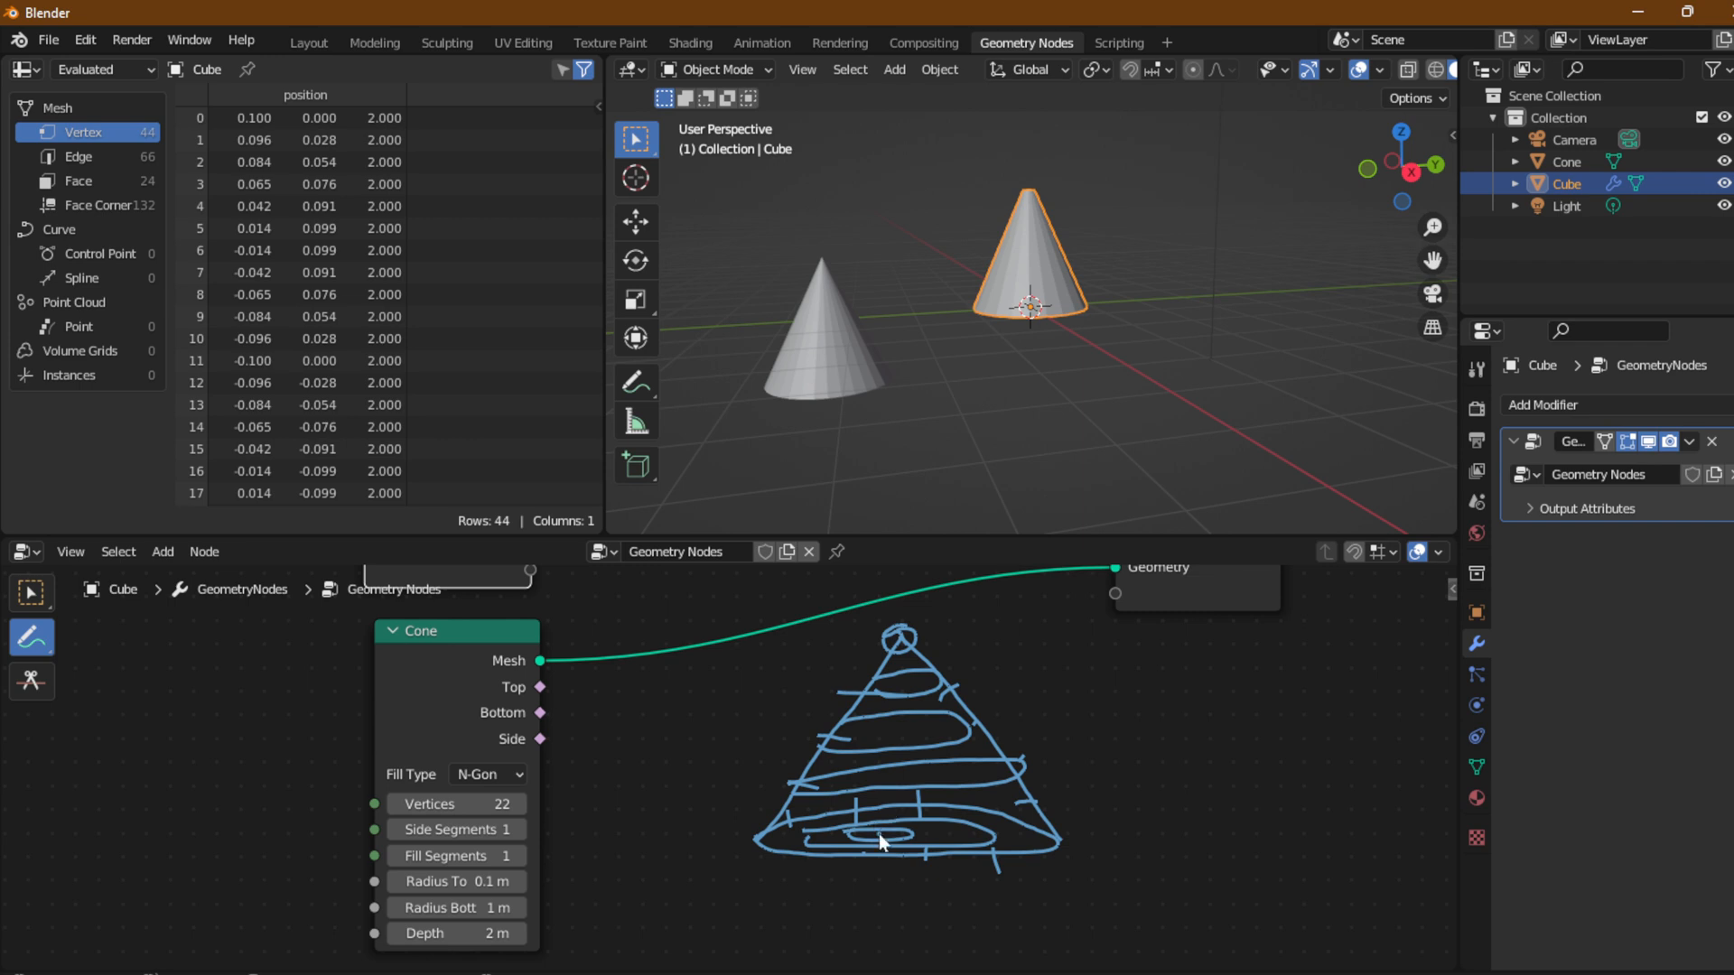
drag(919, 829, 916, 831)
key(ctrl+z)
key(ctrl+z)
key(ctrl+z)
key(ctrl+z)
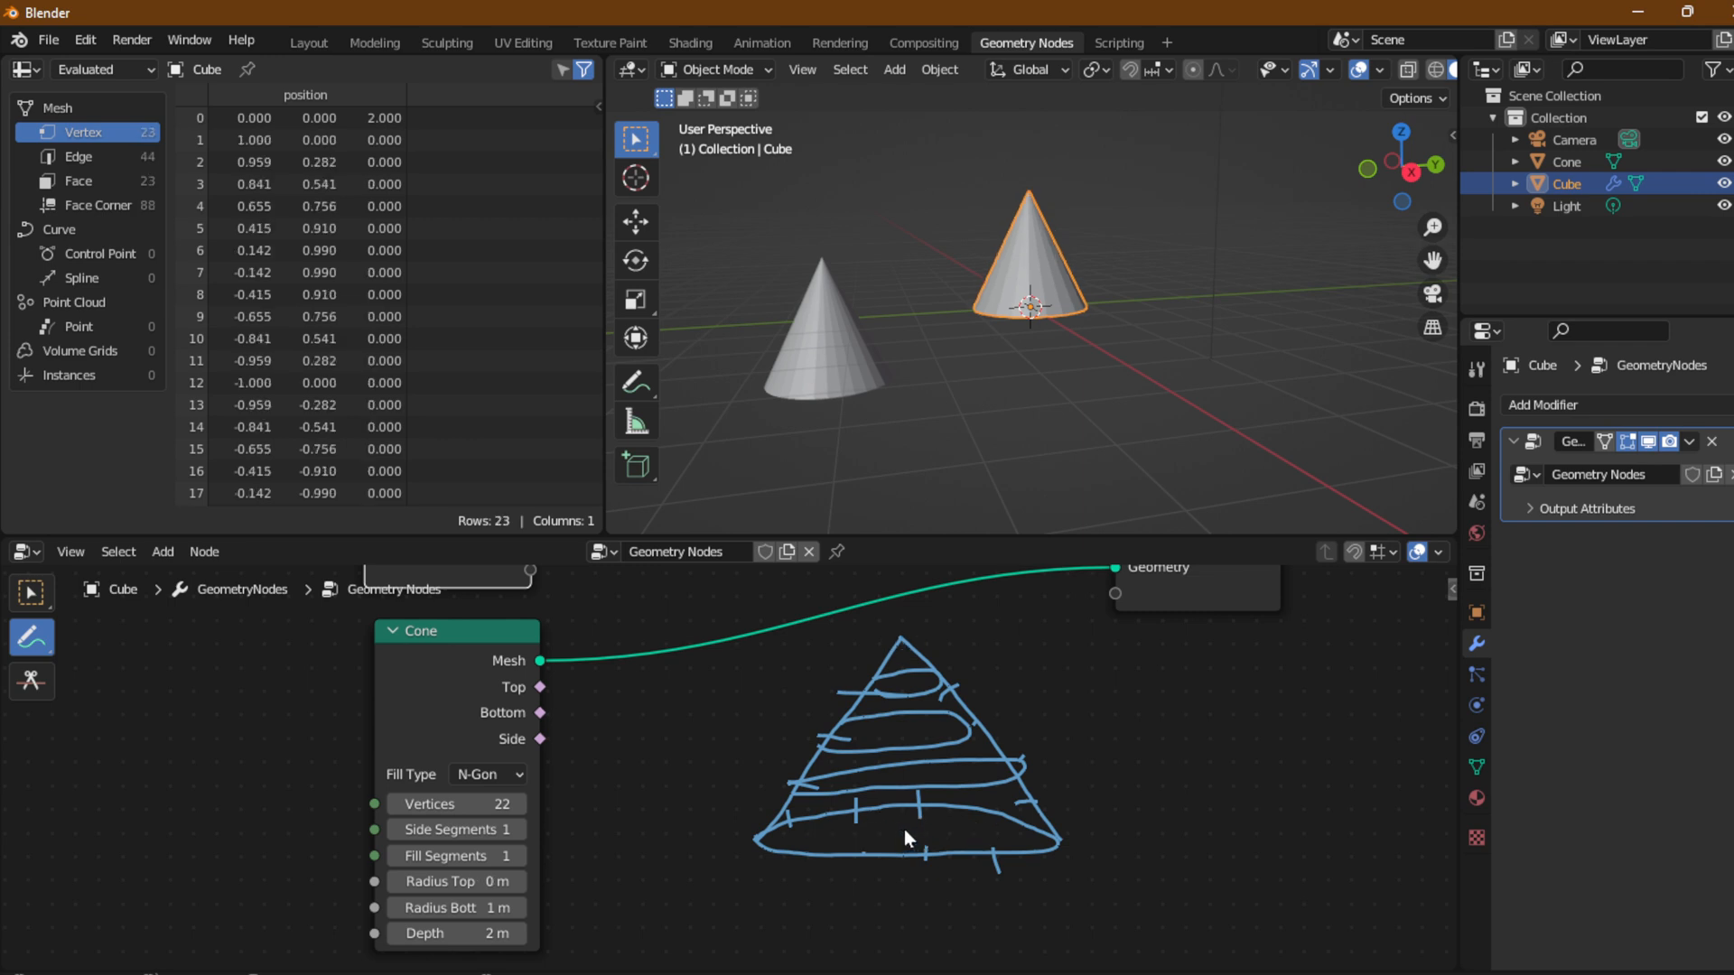
Draw a radius line across the sketched cone's base and set the Cone node's Radius Bottom to 1.6 m.
drag(901, 826, 1056, 837)
click(456, 907)
text(3.2)
key(Return)
drag(456, 908, 386, 917)
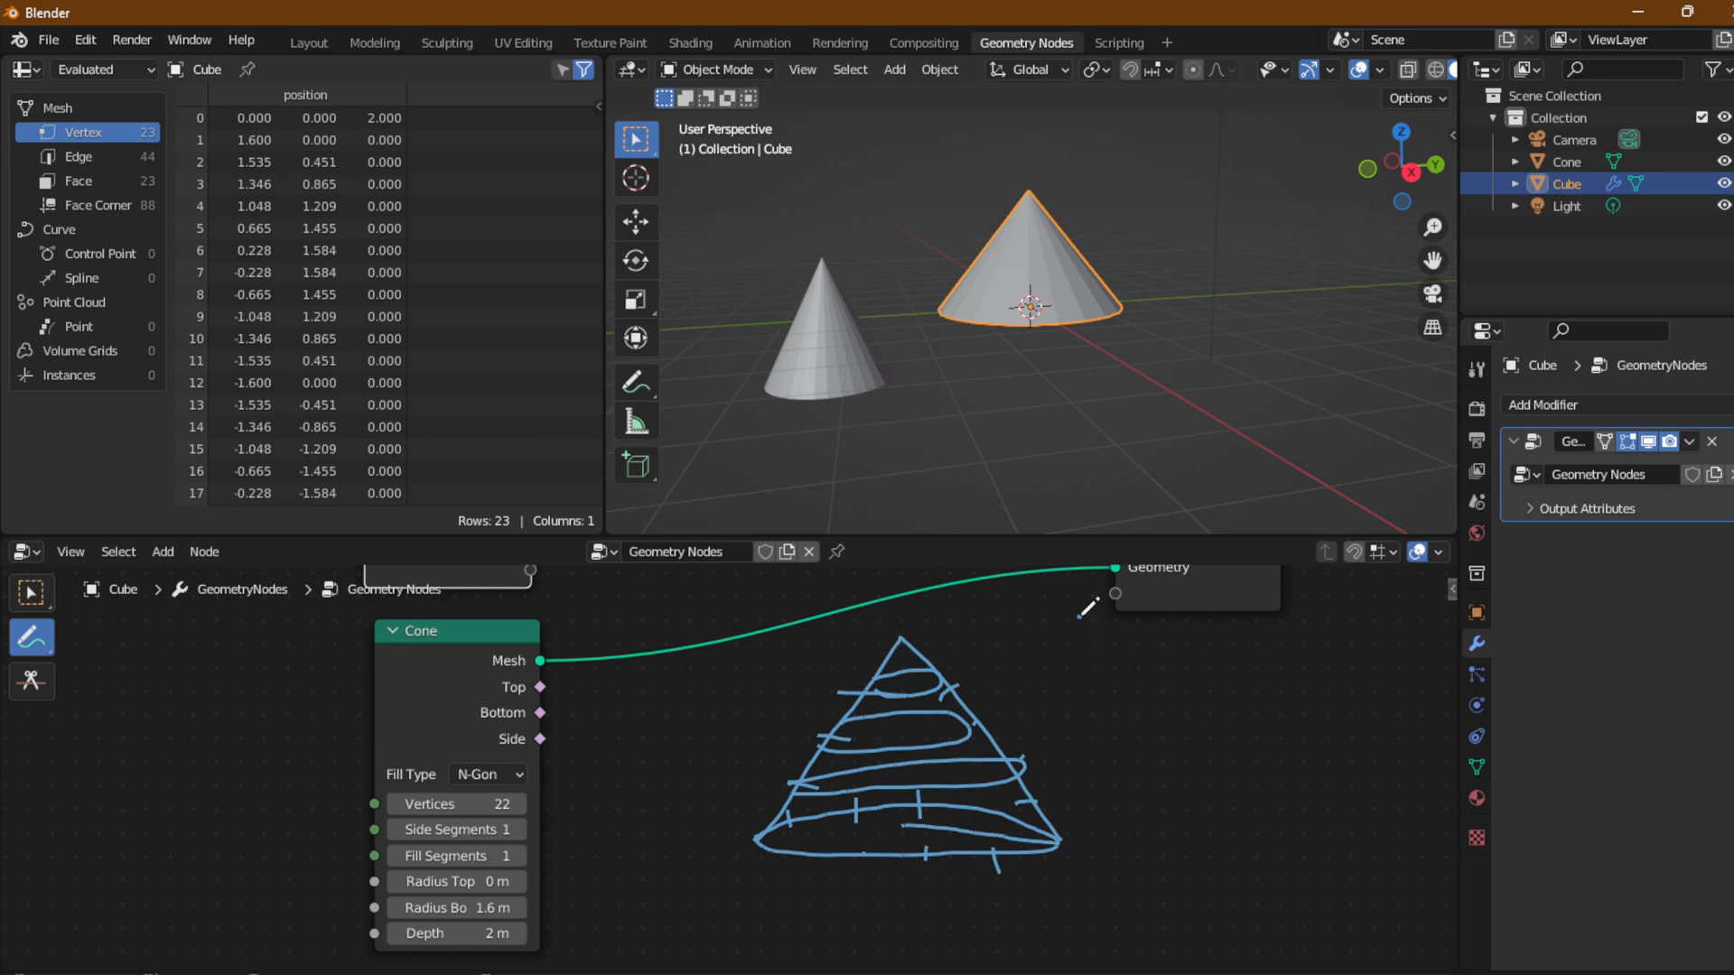
Annotate the sketched cone's height with a bracket and its tip with a circle, and set the Cone node's Depth to 3.1 m.
mouse_move(1079, 617)
mouse_down()
mouse_move(1084, 842)
mouse_move(1095, 824)
mouse_up()
drag(1060, 615, 1081, 614)
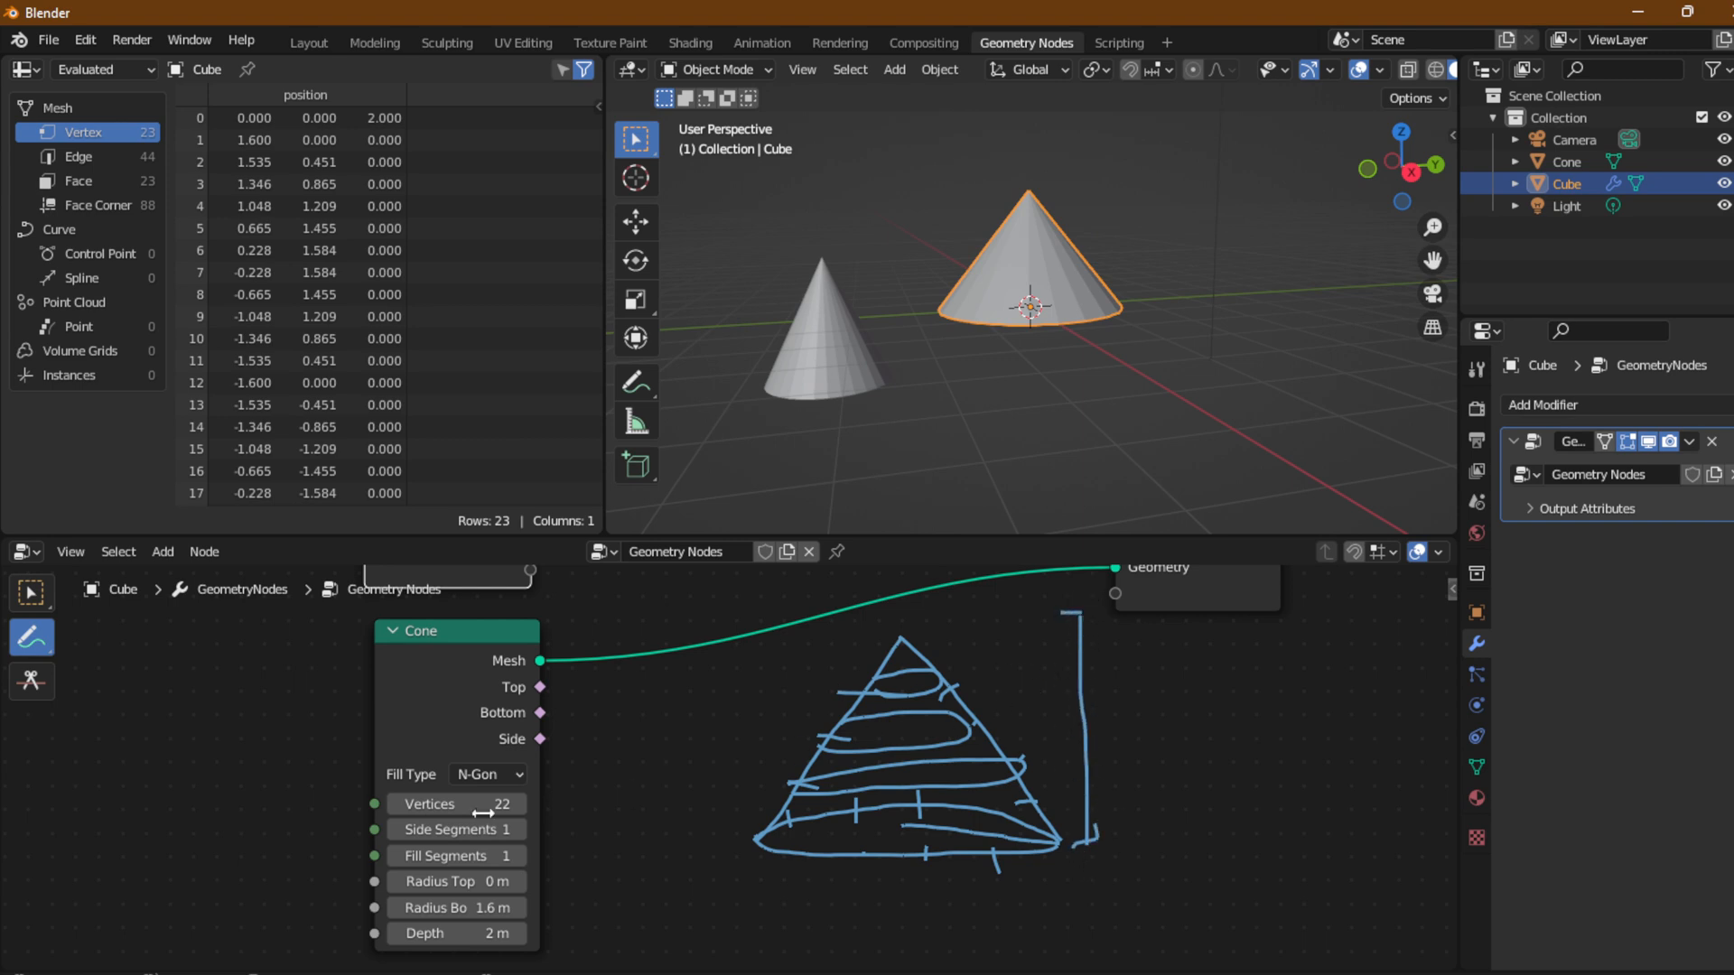
mouse_move(457, 932)
mouse_down()
mouse_move(510, 933)
mouse_move(439, 933)
mouse_move(479, 933)
mouse_up()
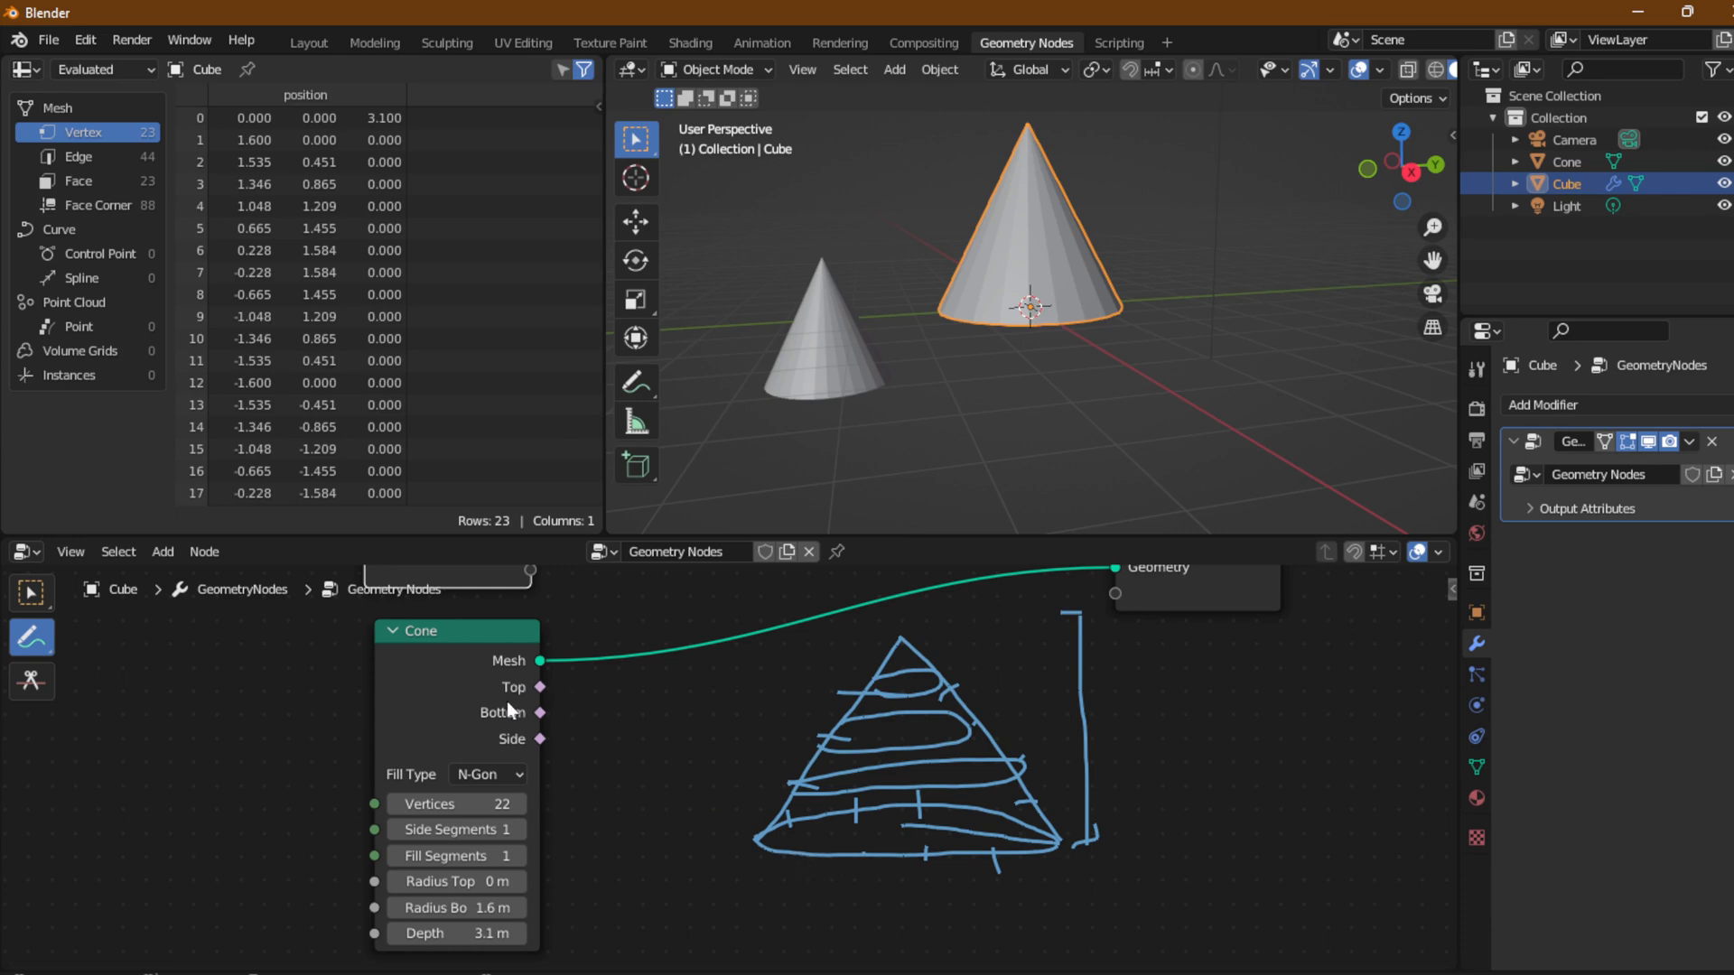
mouse_move(914, 643)
mouse_down()
mouse_move(896, 626)
mouse_move(872, 642)
mouse_move(921, 620)
mouse_up()
Switch back to the selection tool and spread the Group Input, Cone and Group Output nodes apart in one row.
scroll(794, 783, down, 3)
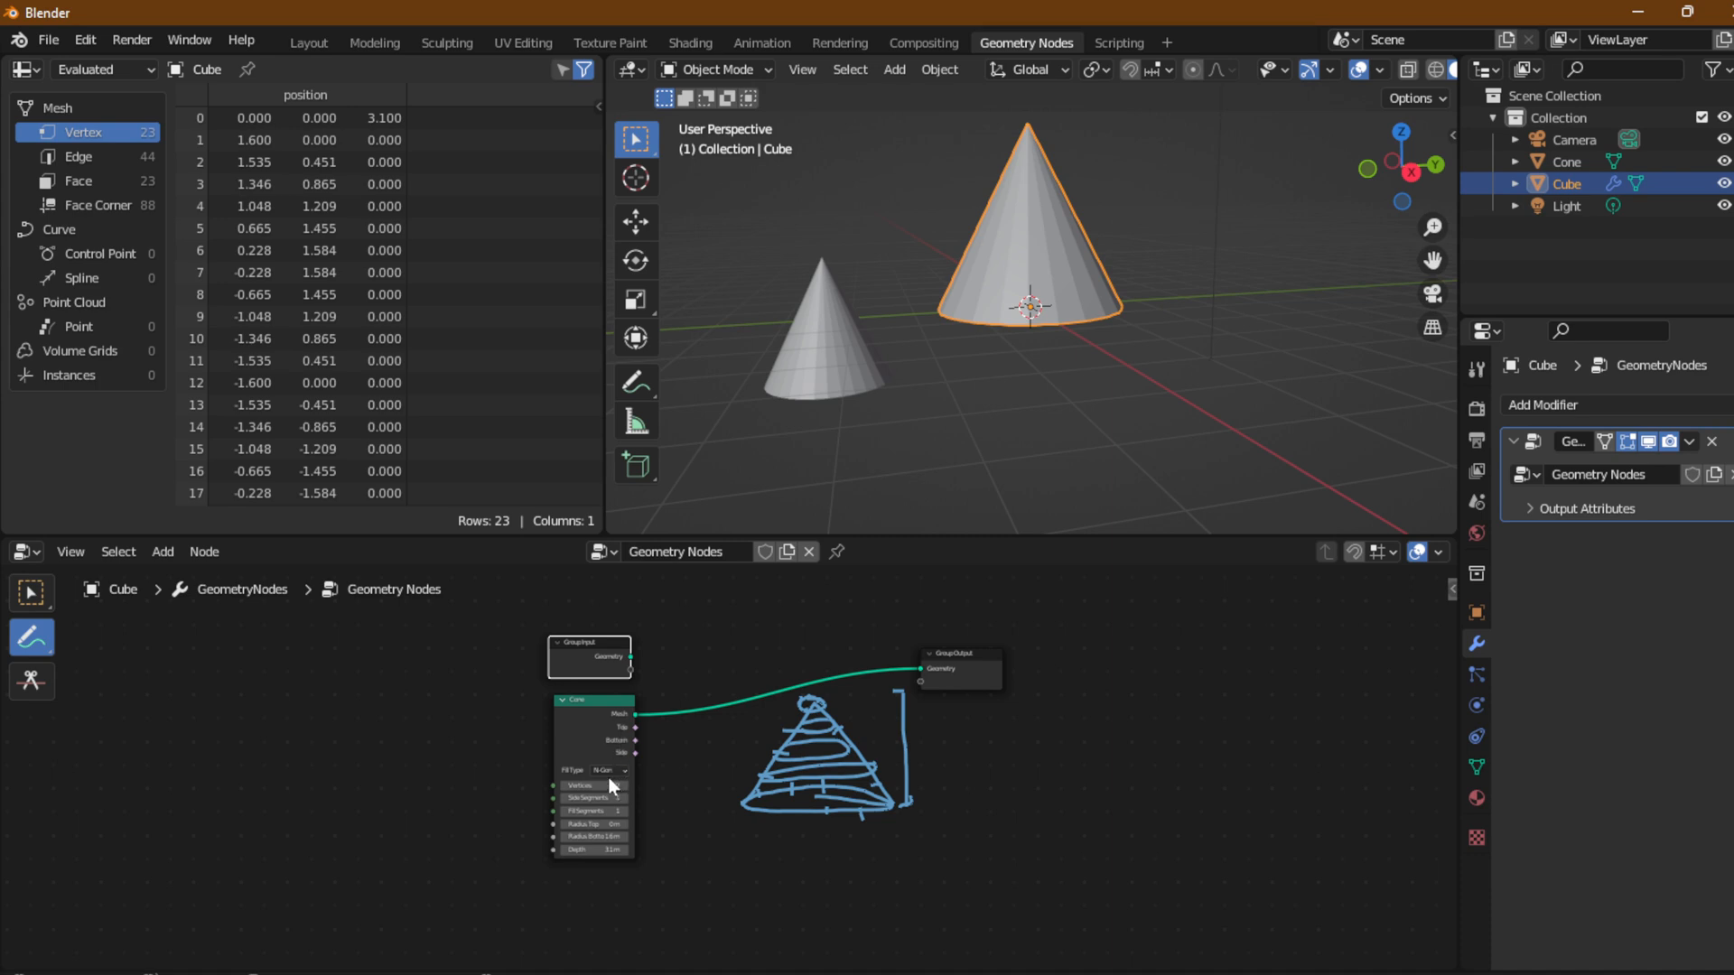
key(w)
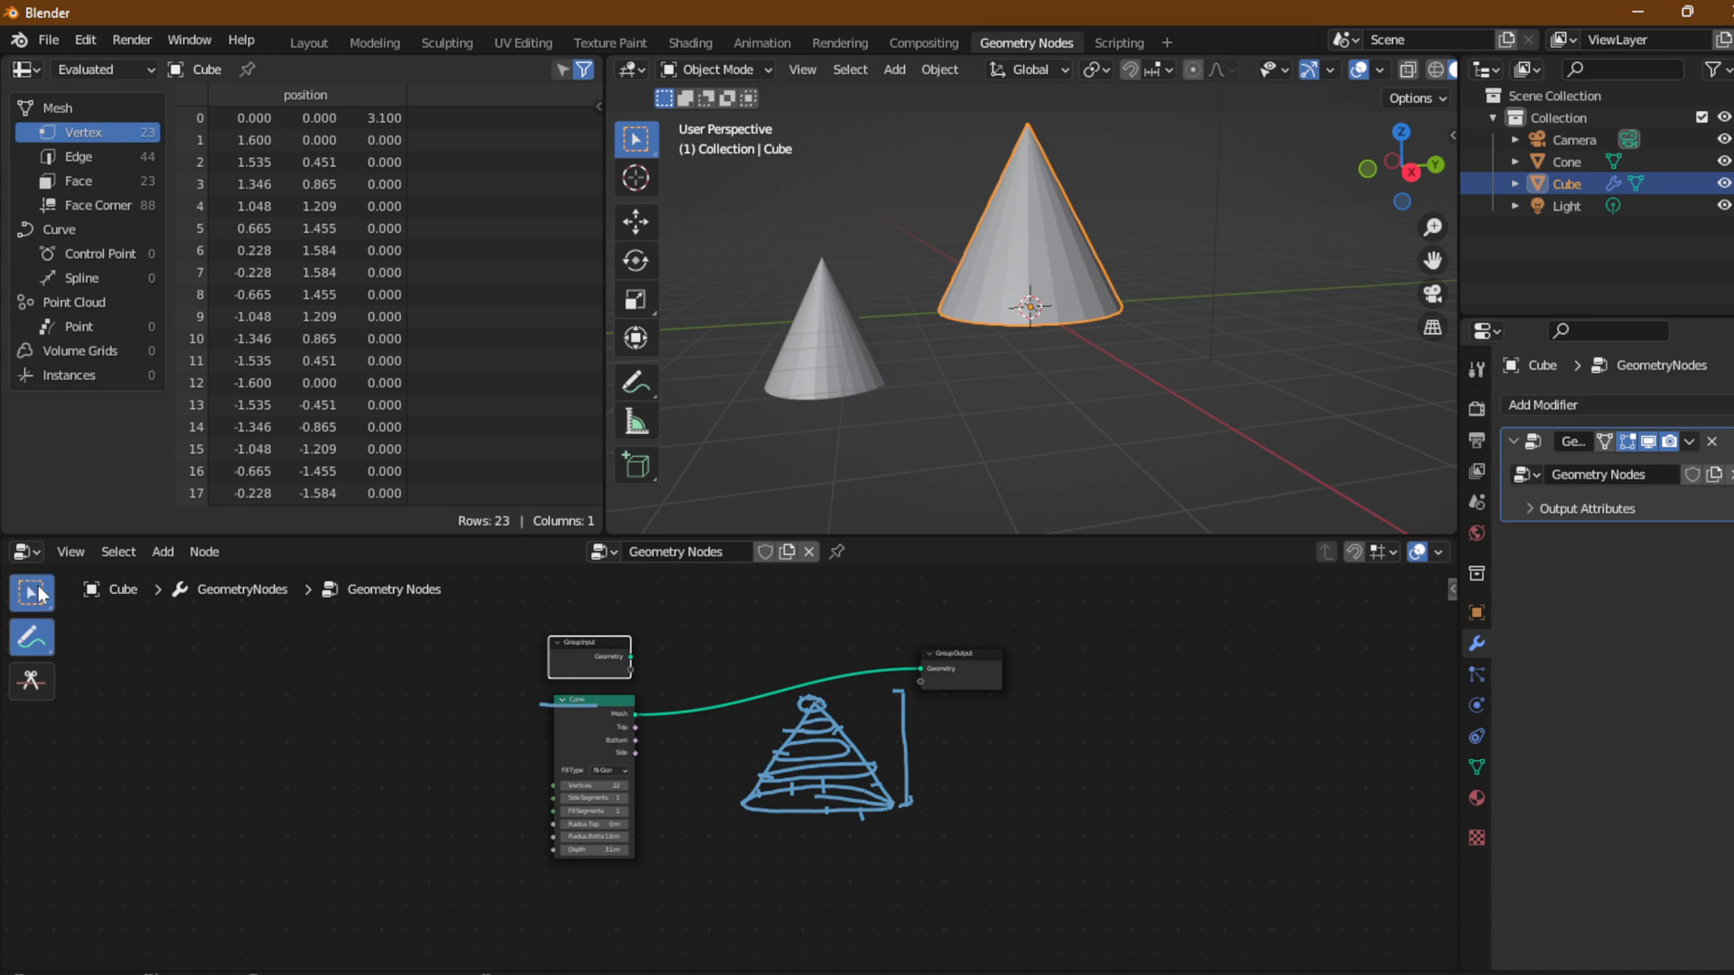
drag(965, 665, 1245, 667)
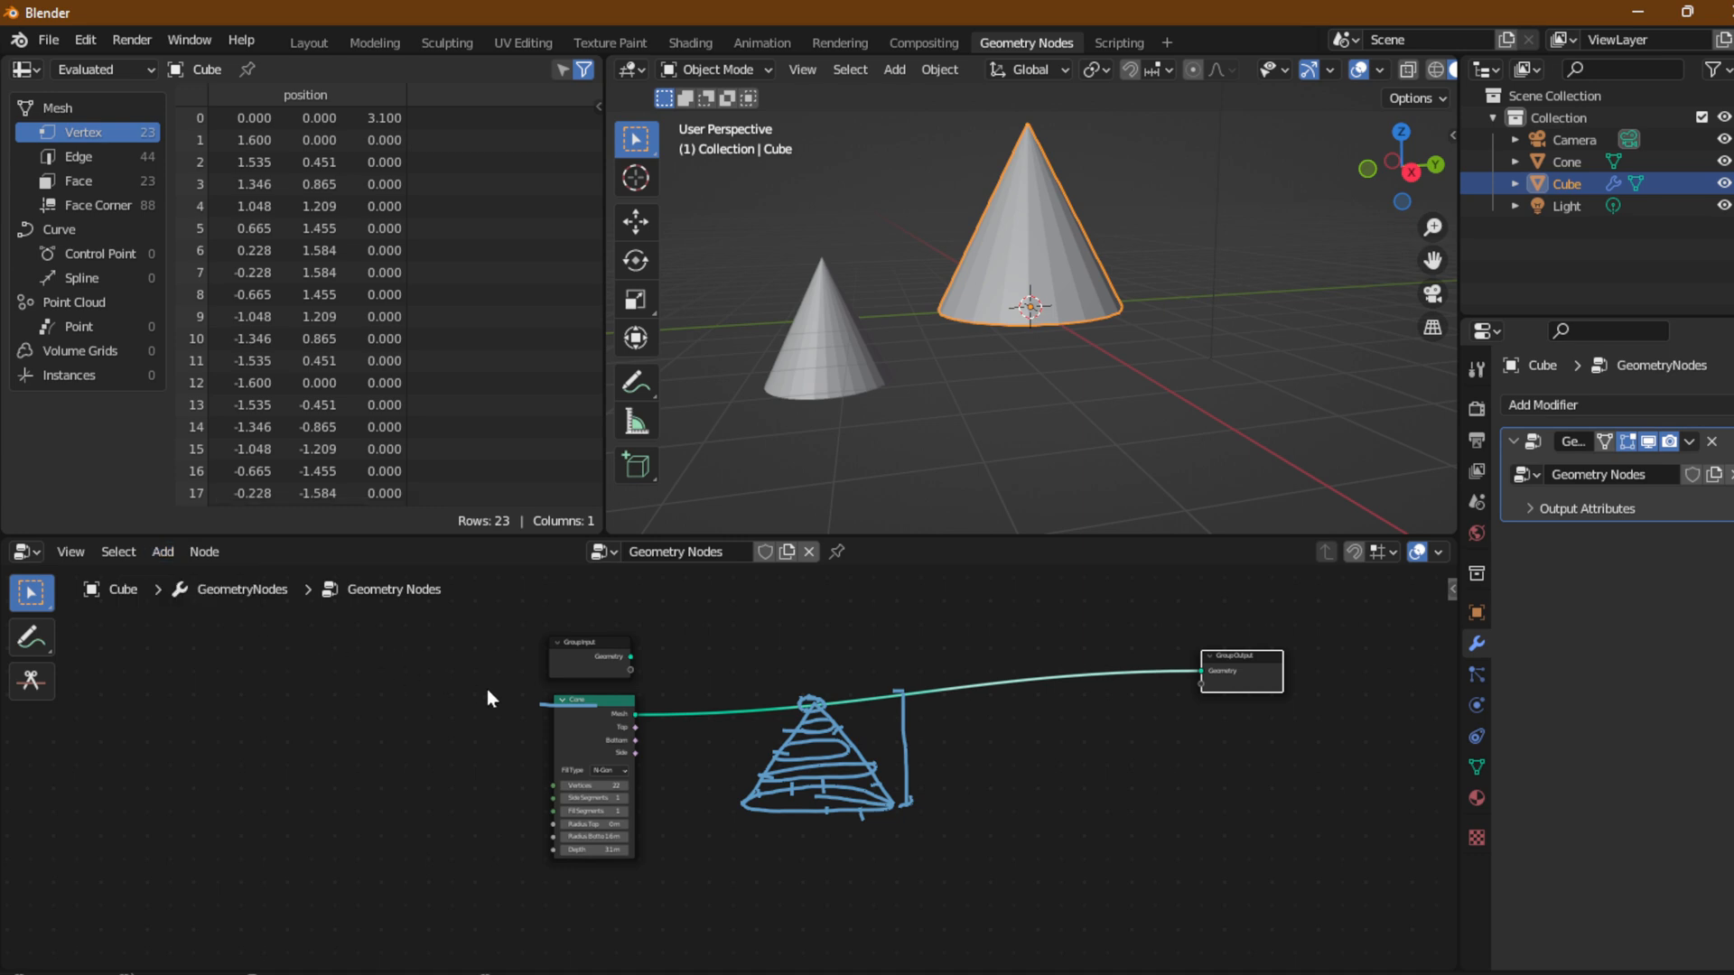
drag(582, 664, 395, 676)
drag(609, 729, 579, 681)
Insert an Instance on Points node into the Cone-to-Group Output link, and move it and the Group Output farther from the Cone node.
click(161, 553)
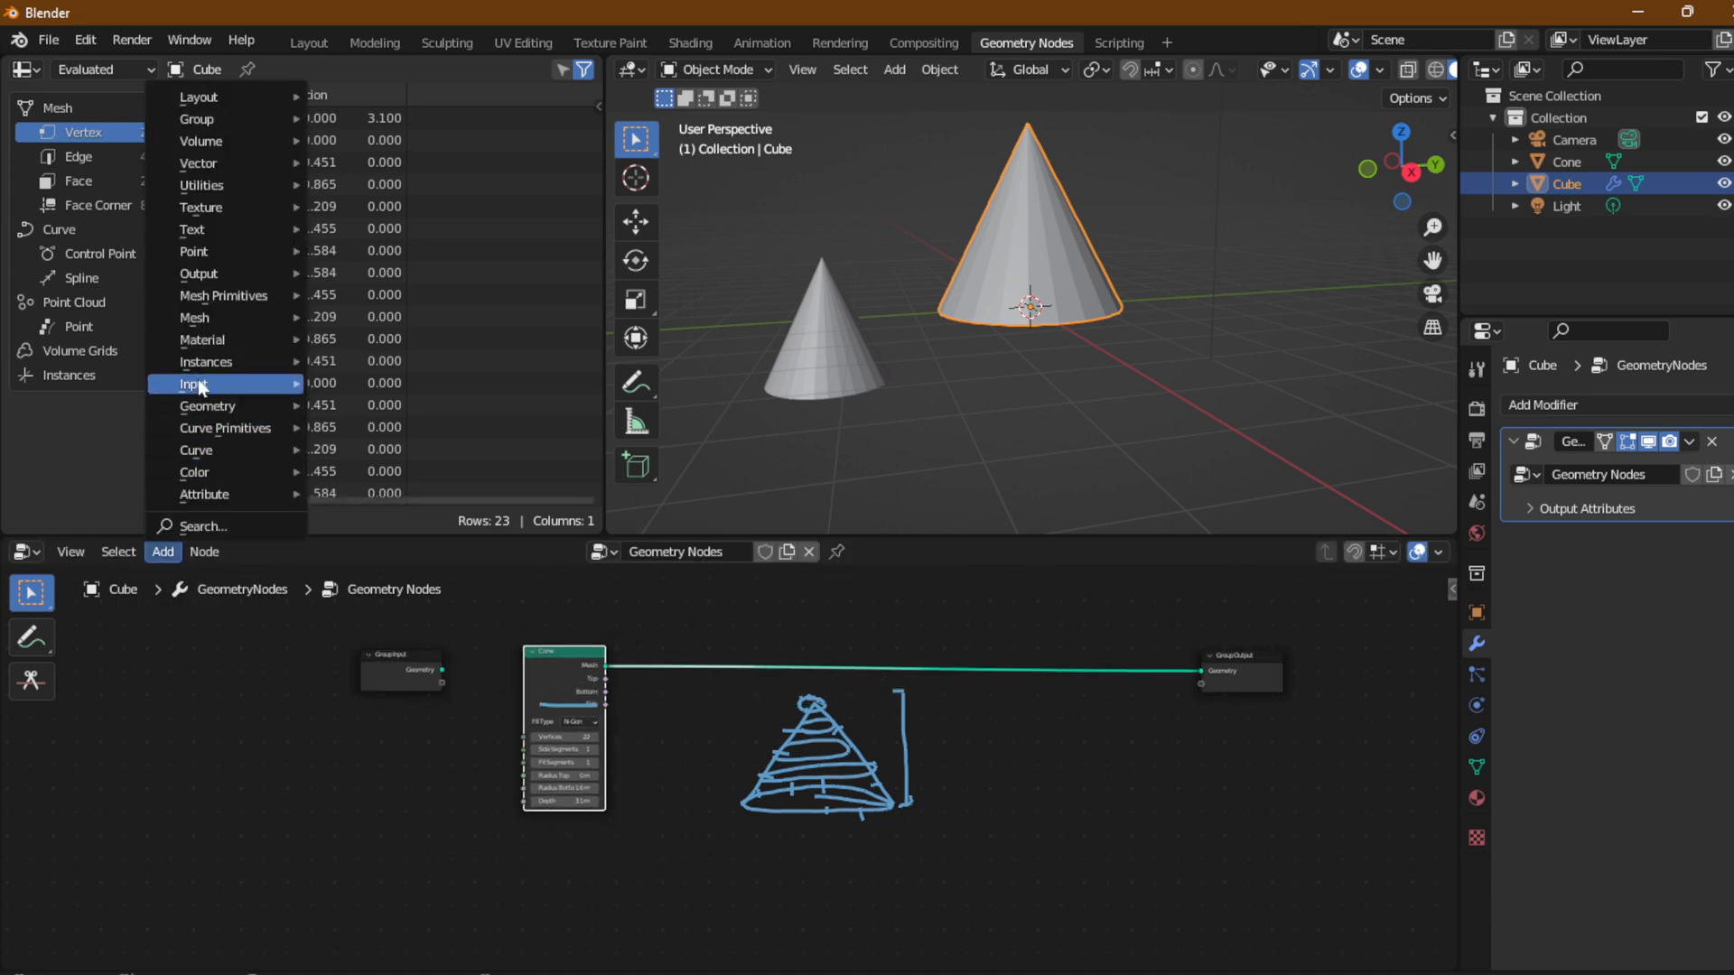
mouse_move(209, 361)
click(392, 361)
click(903, 623)
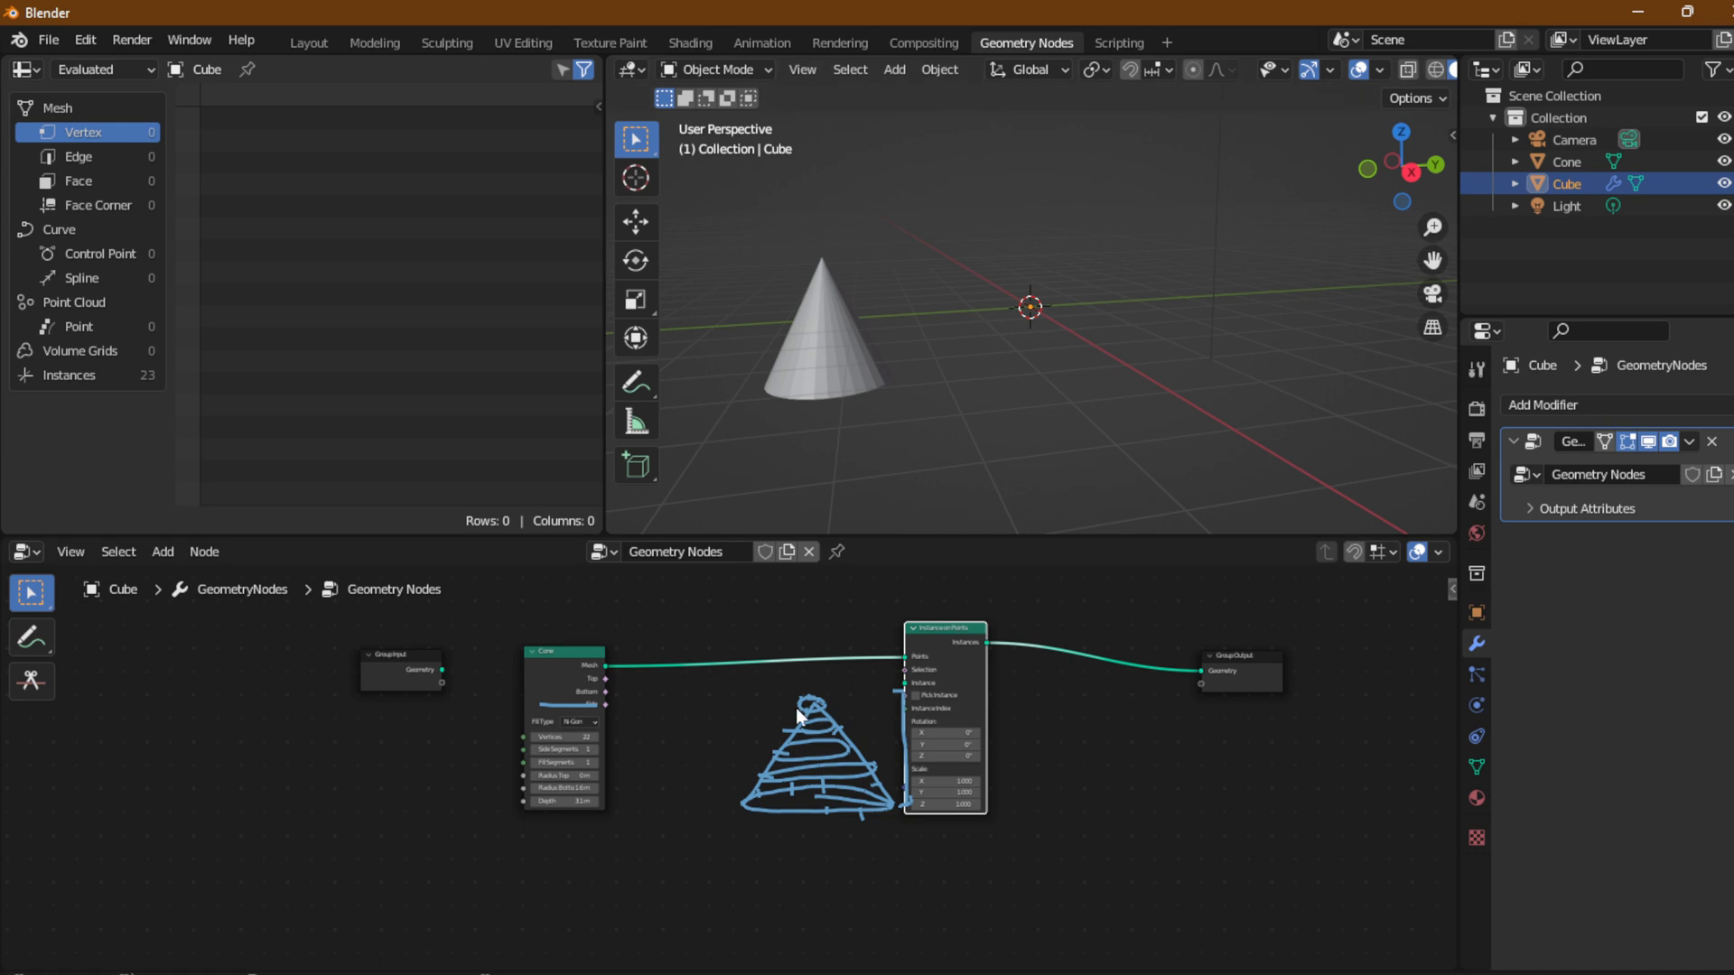
click(170, 550)
drag(955, 664, 1104, 674)
drag(1248, 683, 1293, 679)
middle_drag(875, 714, 880, 680)
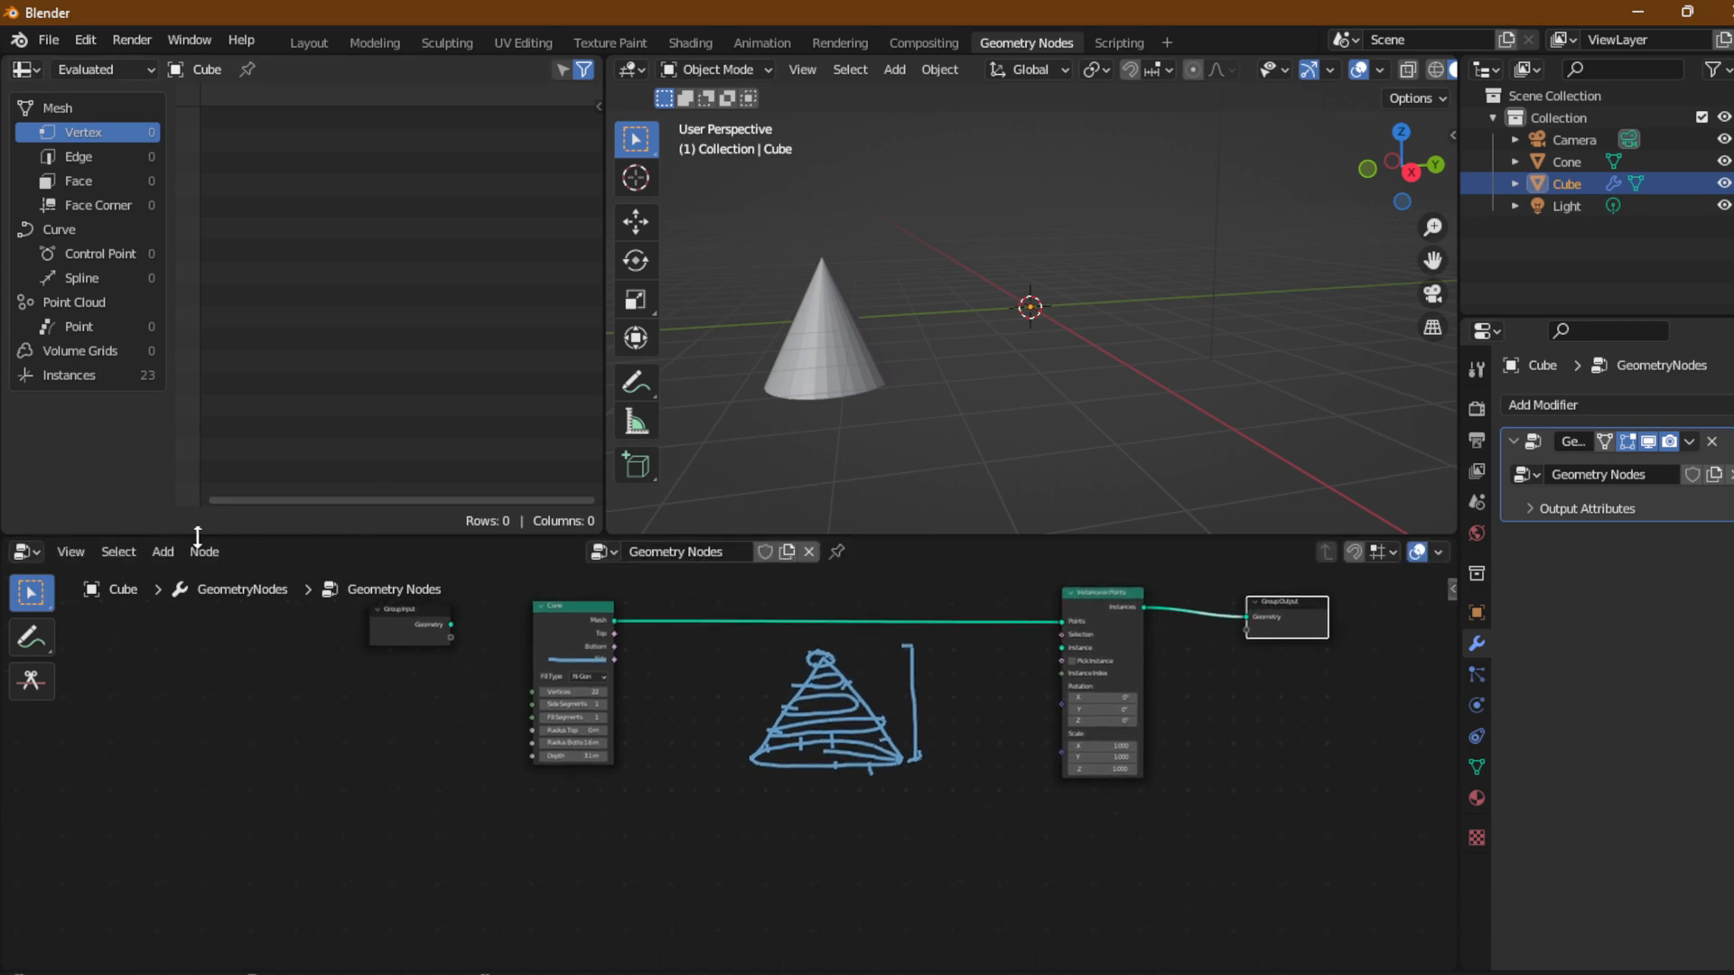
Add a Cube mesh primitive node below the Cone node and connect its Mesh output to Instance on Points' Instance input.
click(163, 552)
mouse_move(200, 300)
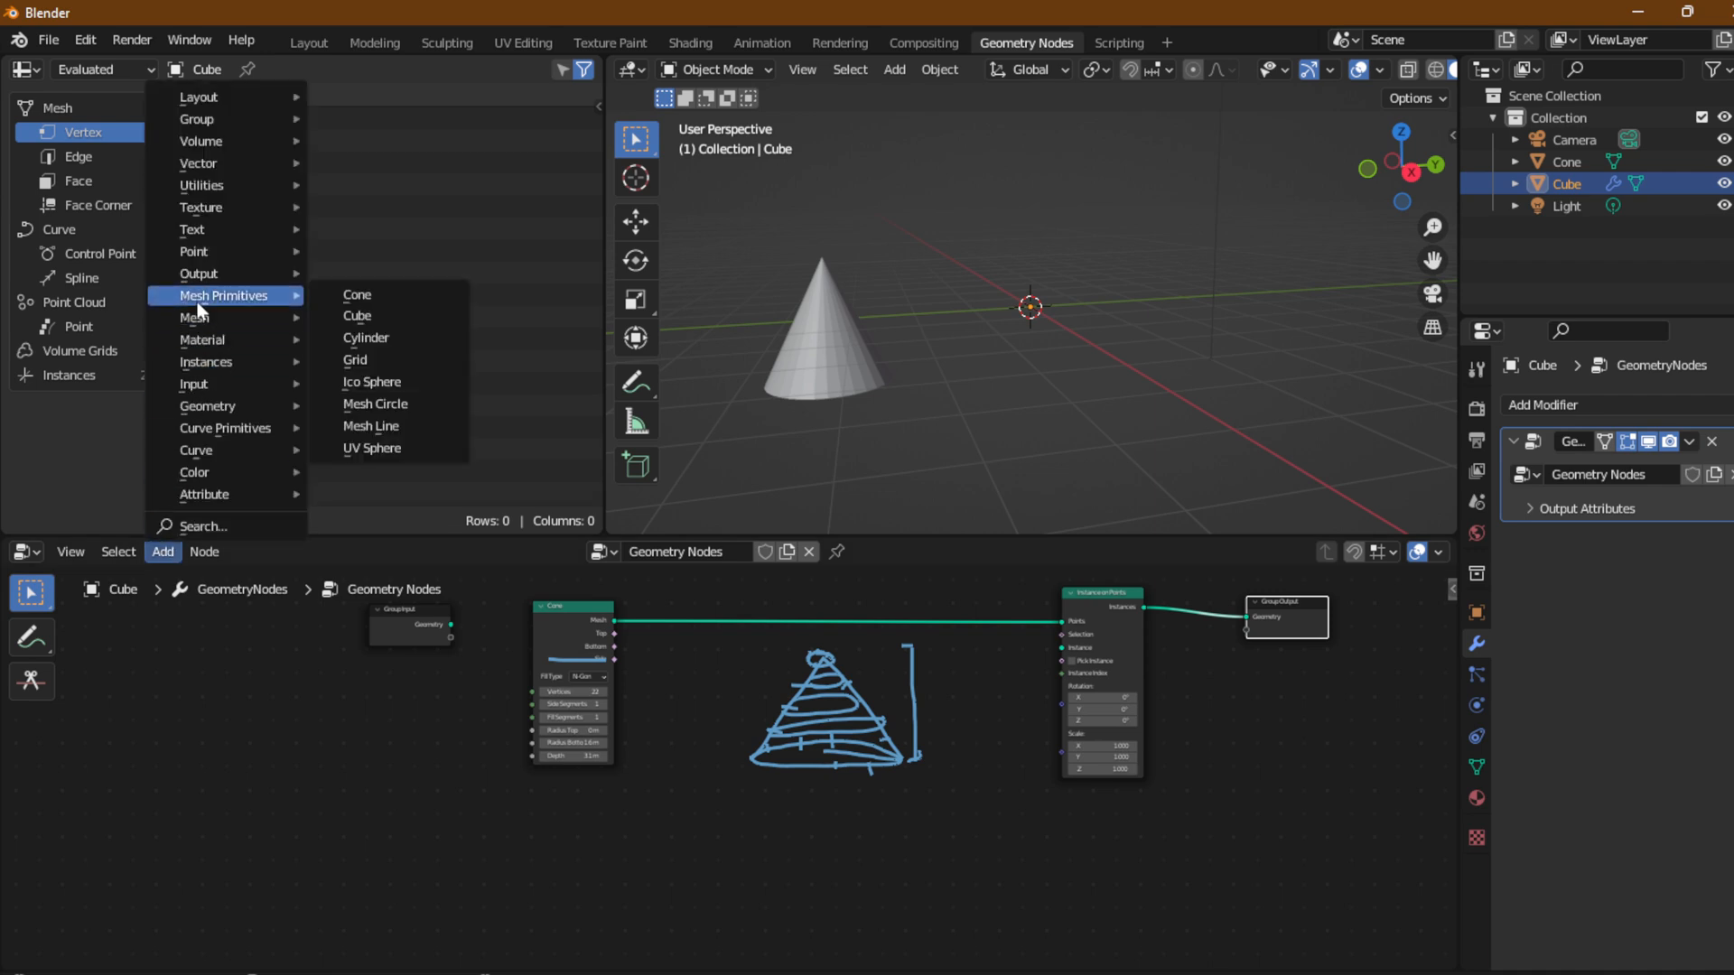
click(377, 314)
click(531, 778)
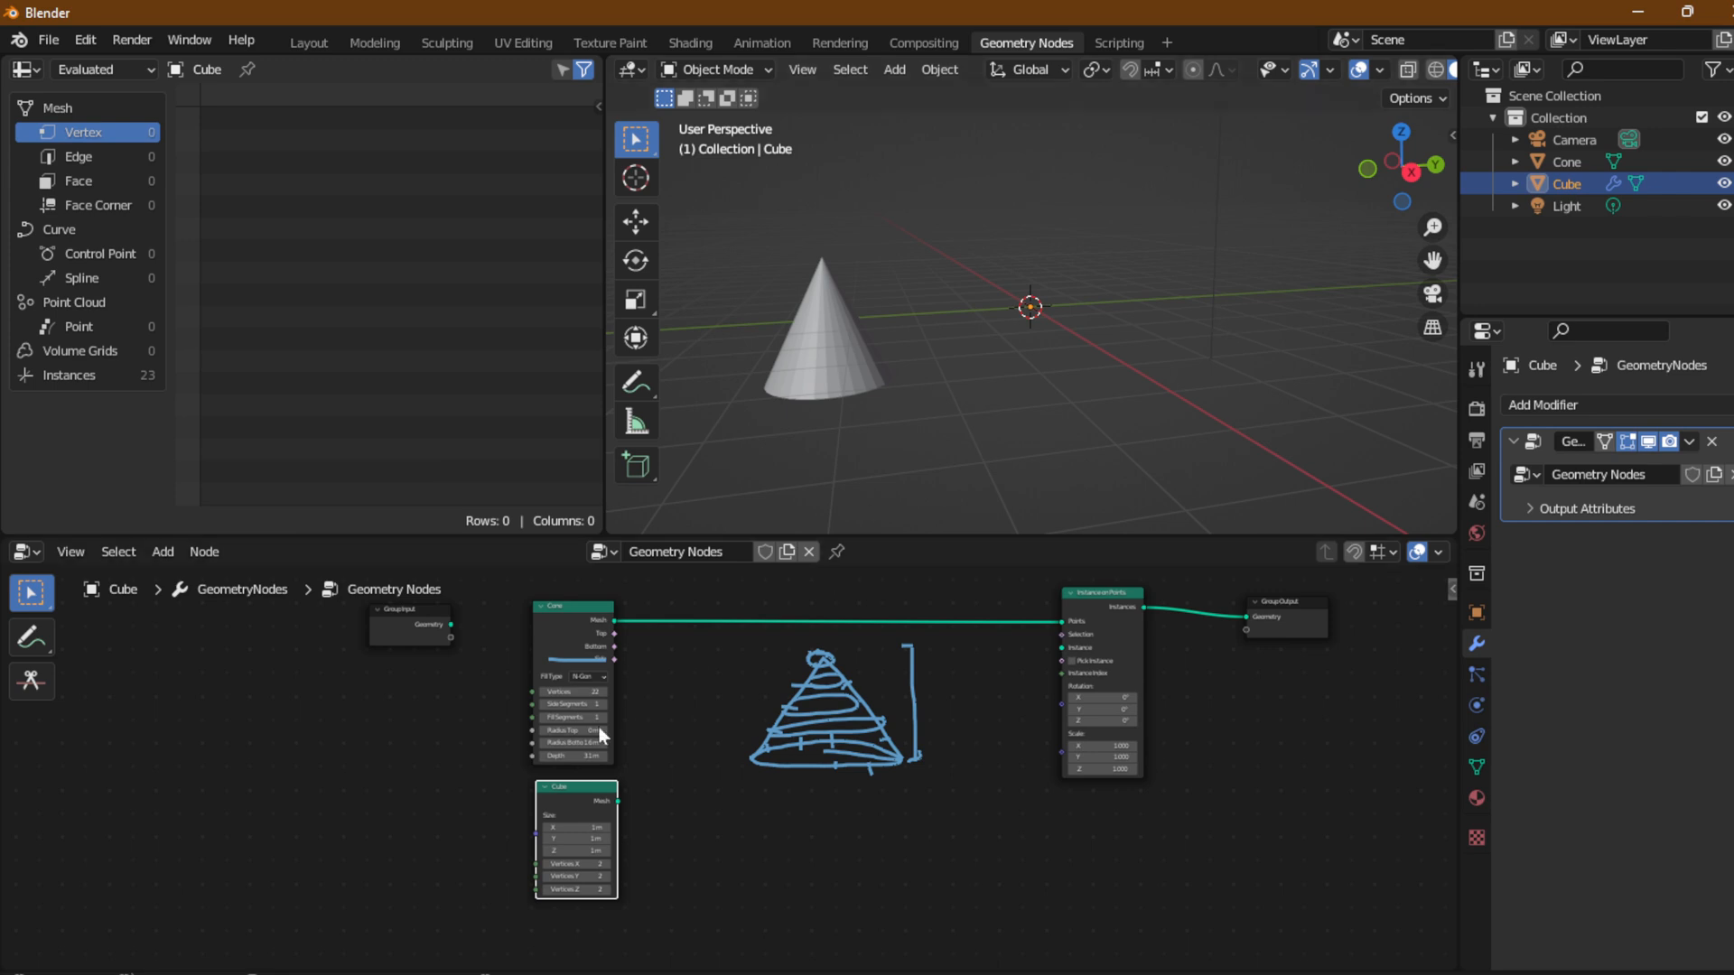
drag(617, 801, 1062, 647)
Examine the Cube node's link to the Instance input and the original Cone object's vertices in Edit Mode, and reselect the Cube object.
scroll(1140, 645, up, 2)
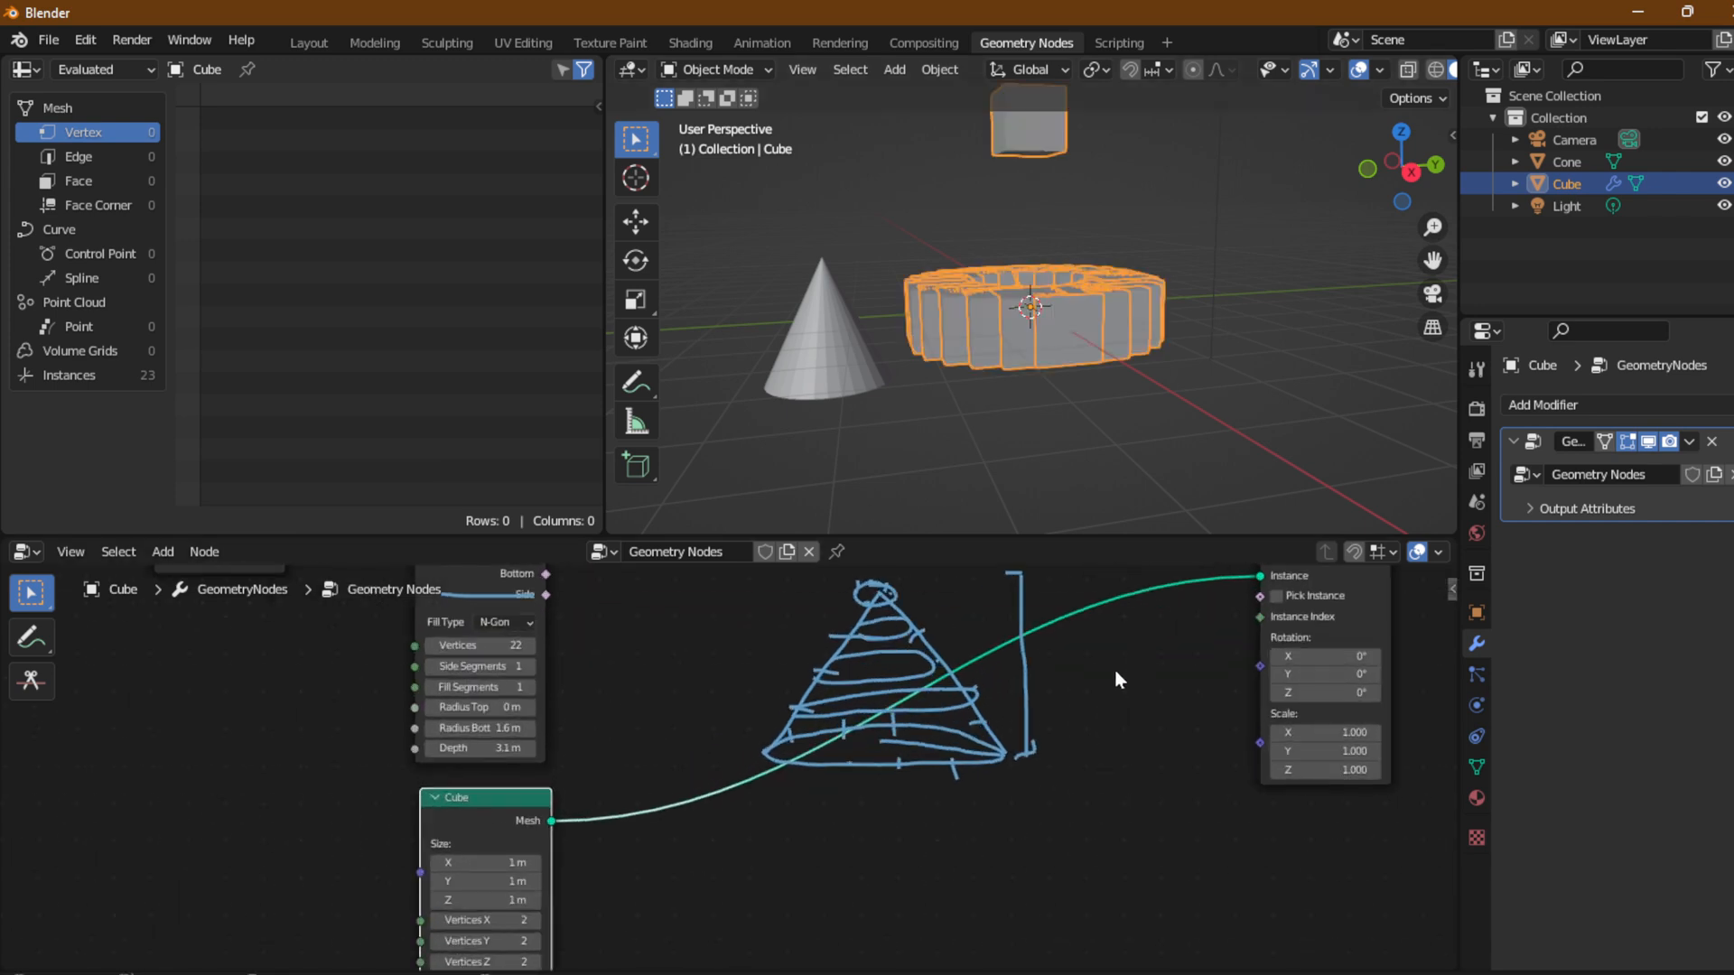
middle_drag(1114, 679, 725, 802)
scroll(954, 736, up, 4)
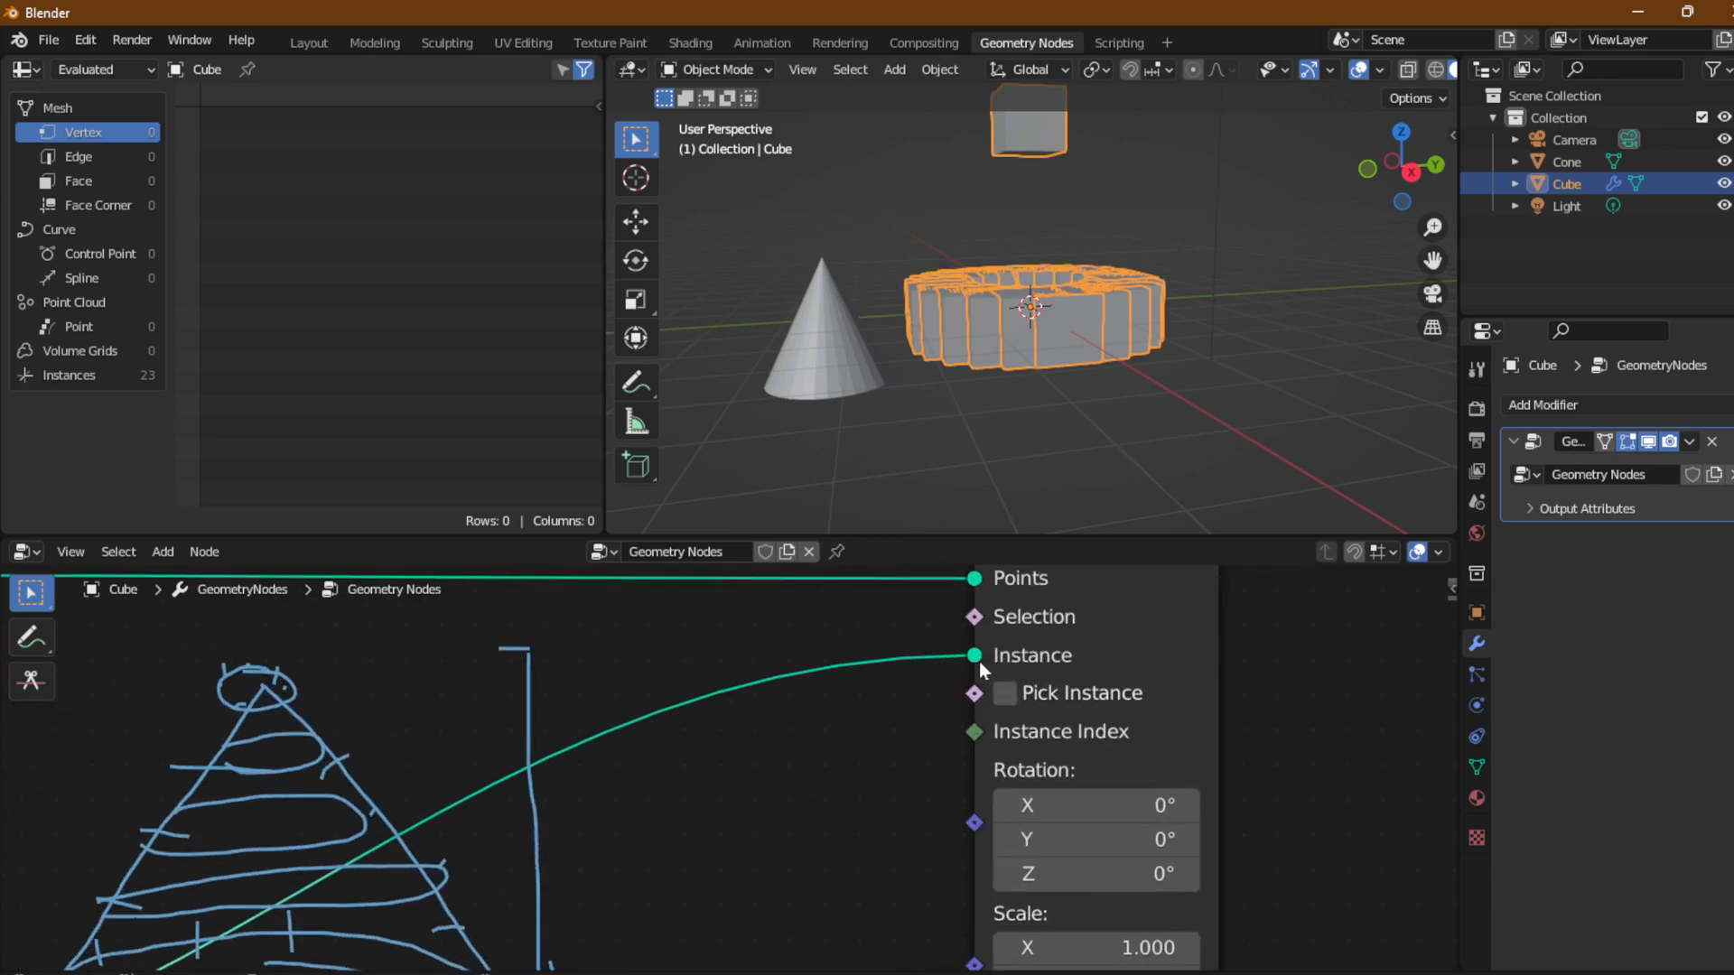
scroll(993, 657, down, 4)
middle_drag(778, 735, 903, 658)
scroll(854, 719, down, 3)
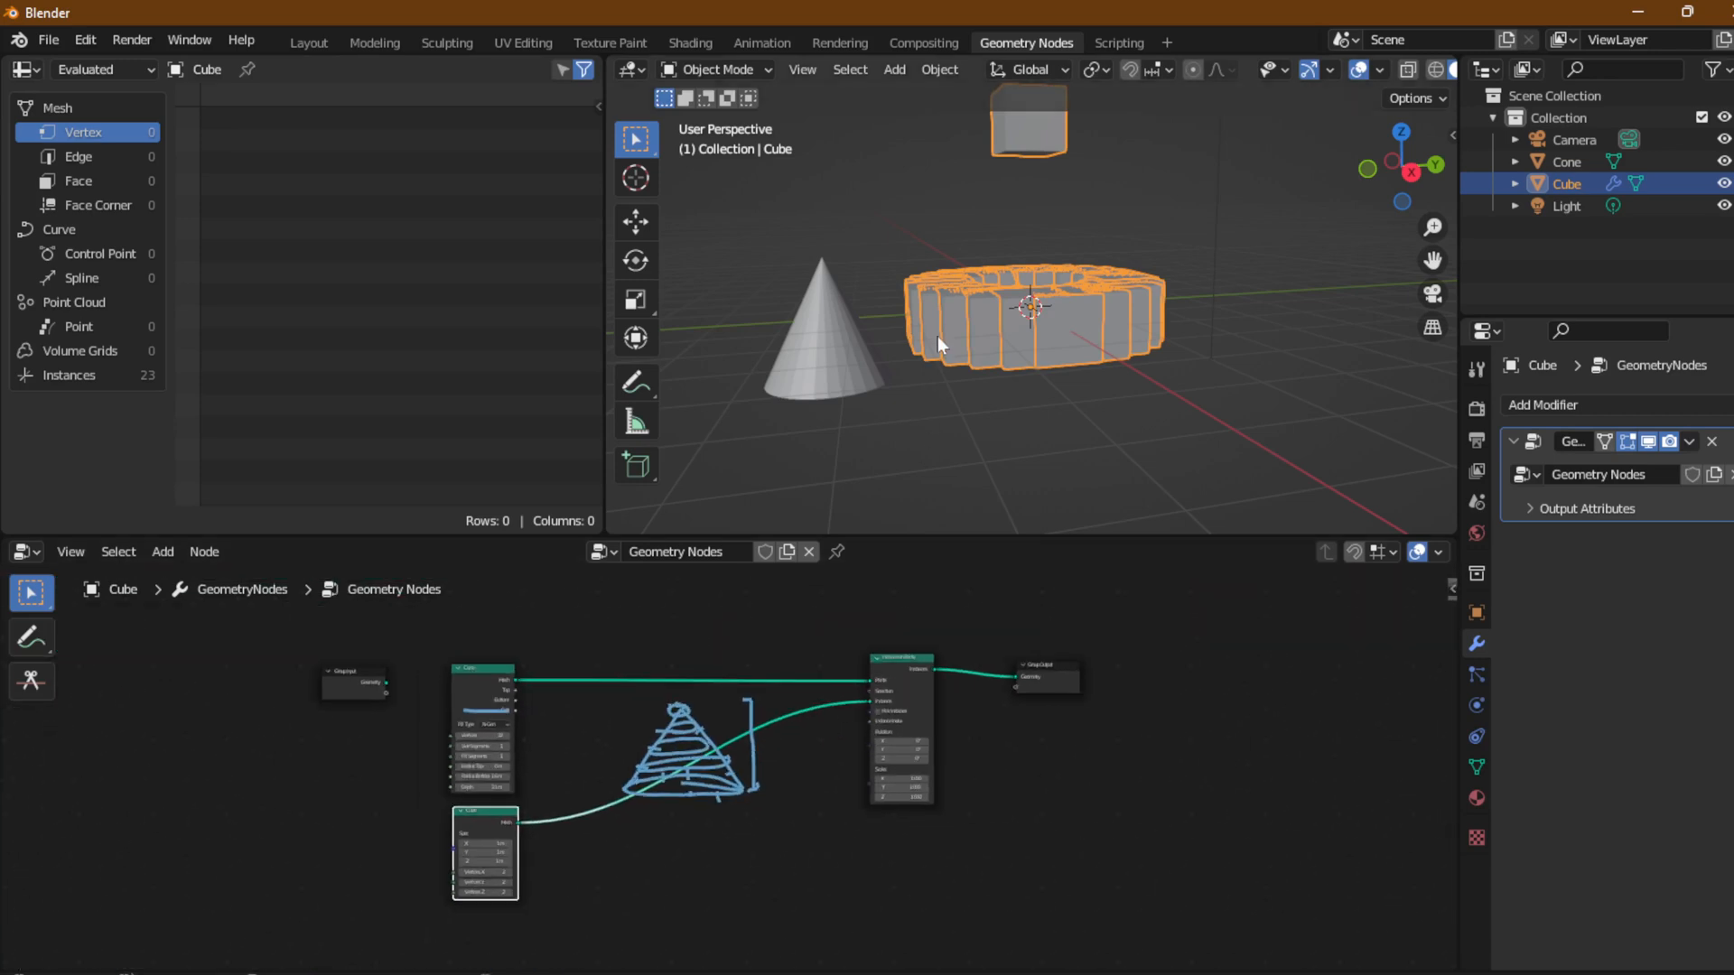
click(804, 361)
key(Tab)
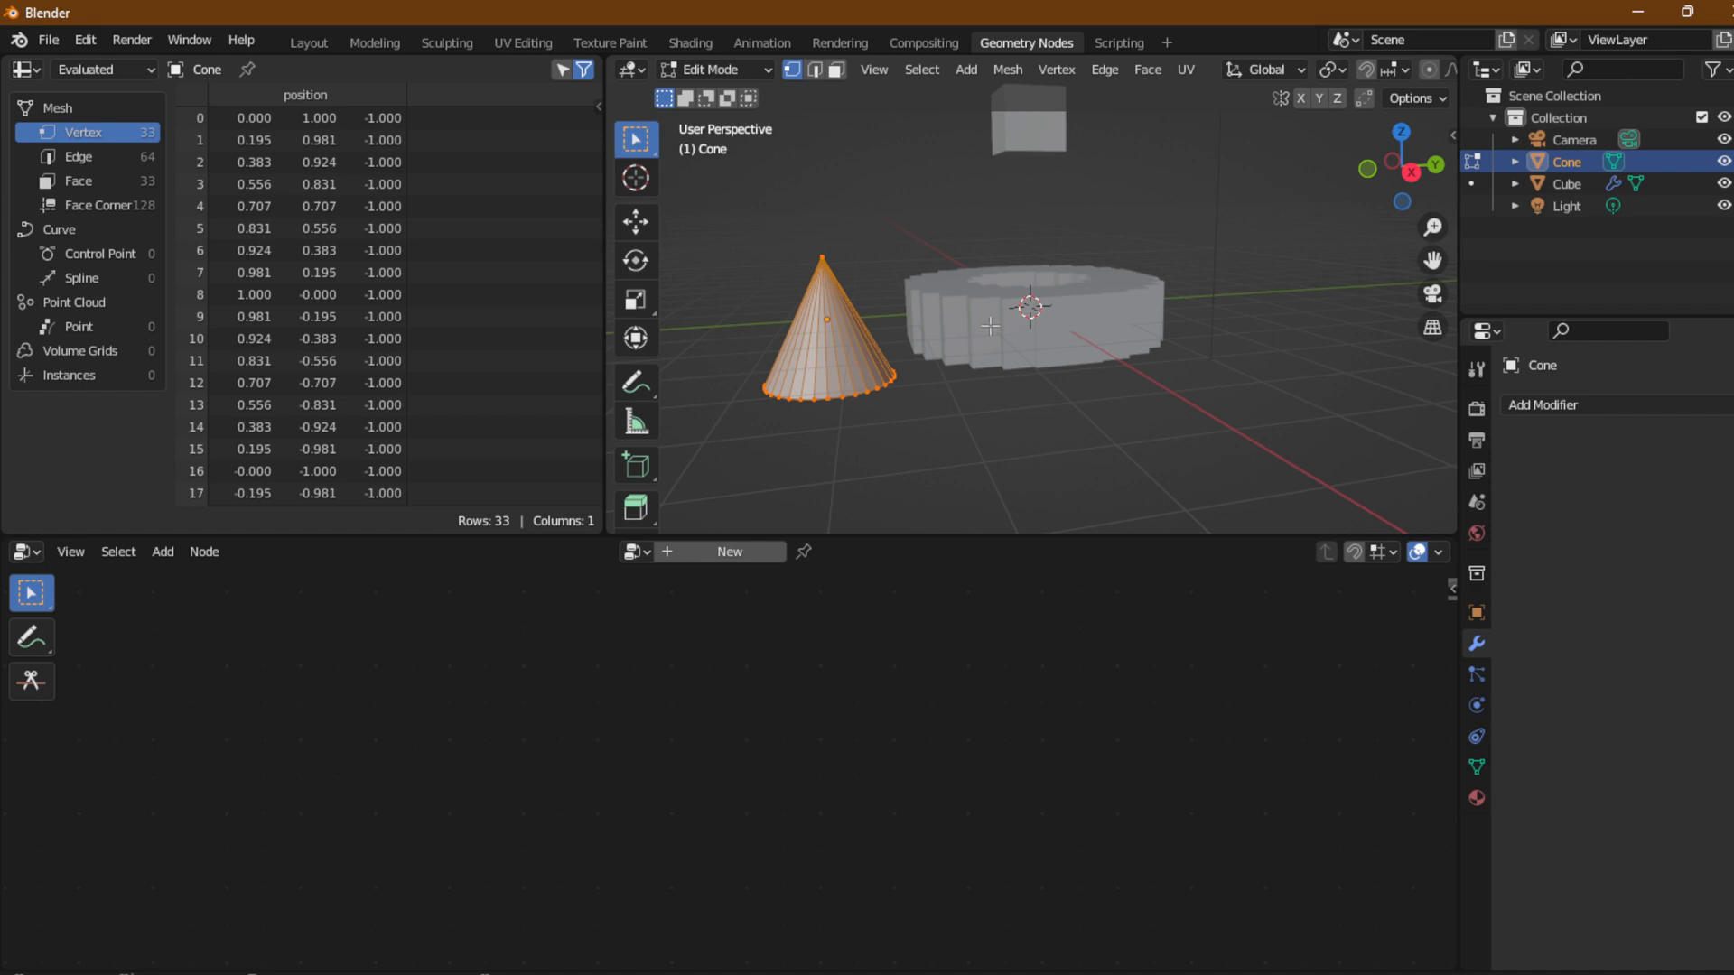
key(Tab)
click(1082, 321)
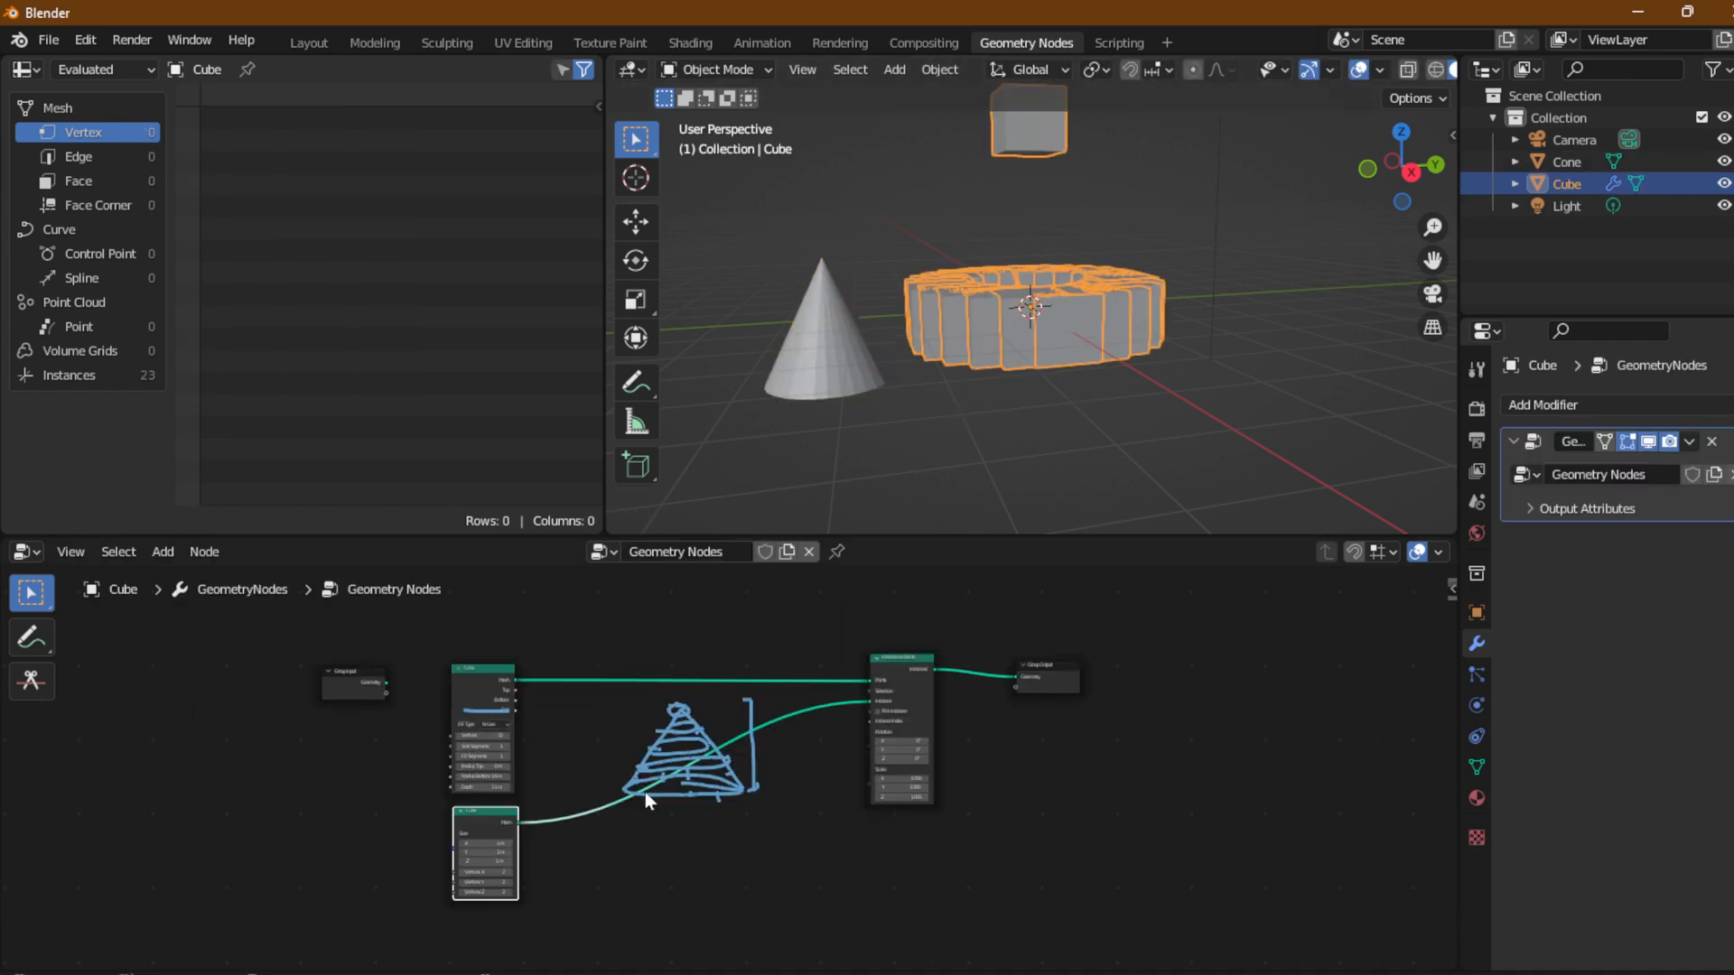
Set the Cube node's X, Y and Z size to 0.1 m each.
middle_drag(645, 793, 715, 717)
scroll(715, 717, up, 2)
scroll(717, 722, up, 3)
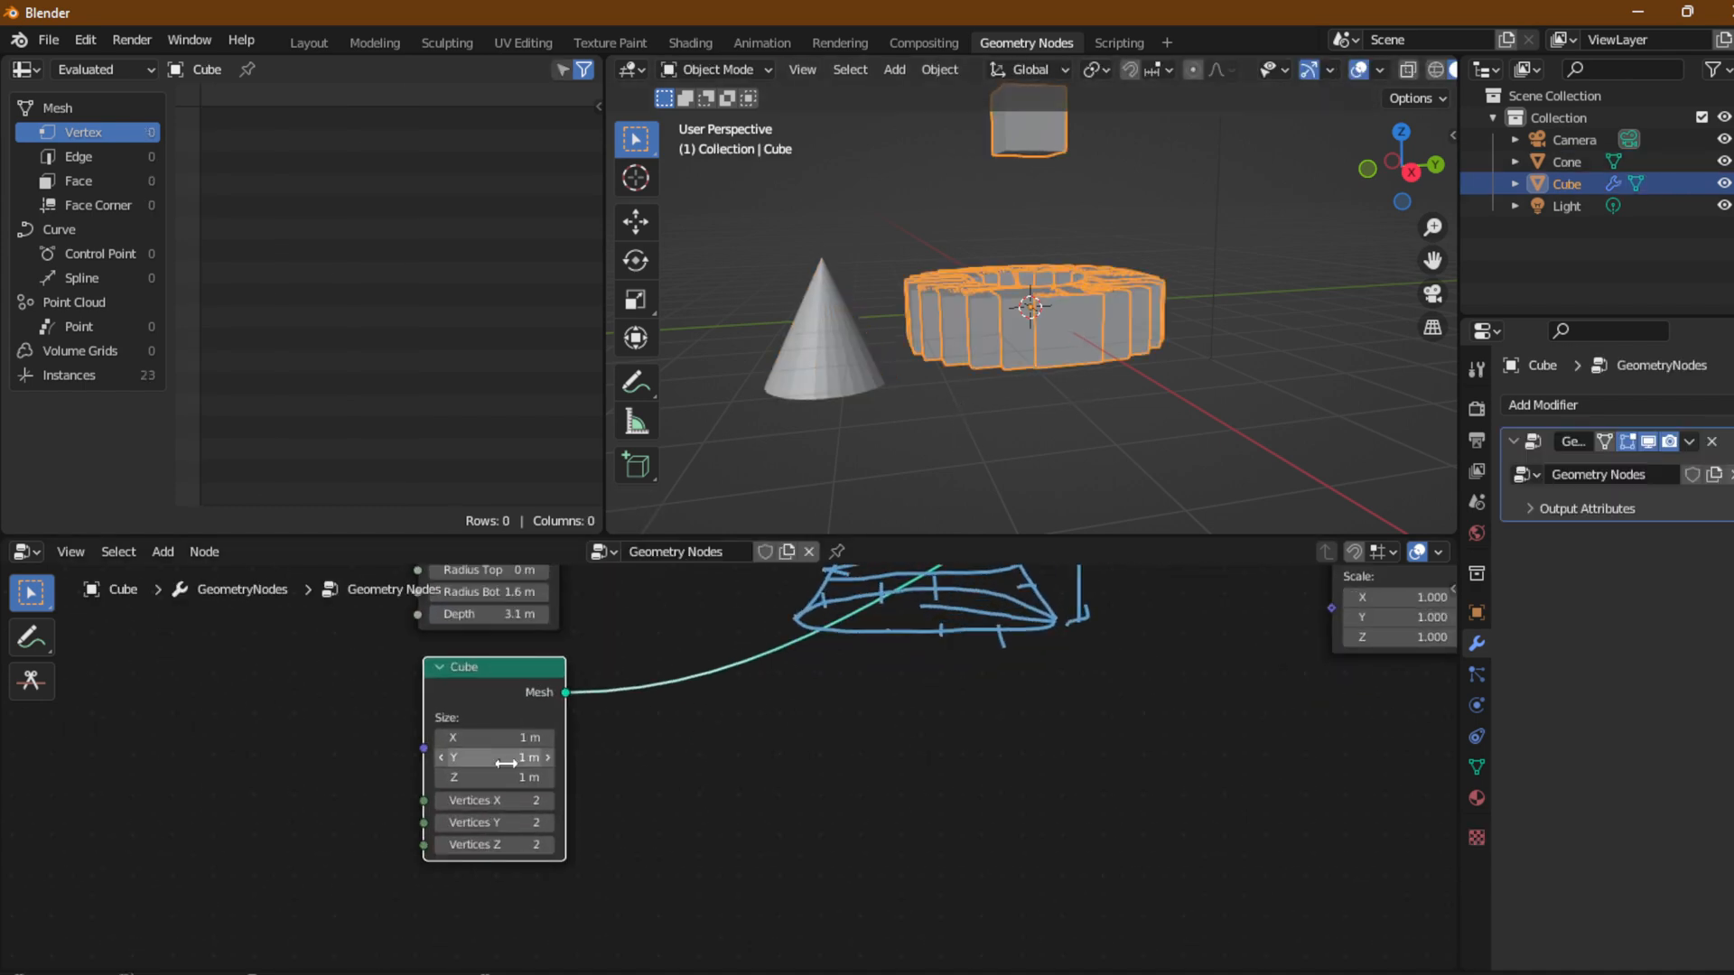
drag(506, 738, 452, 780)
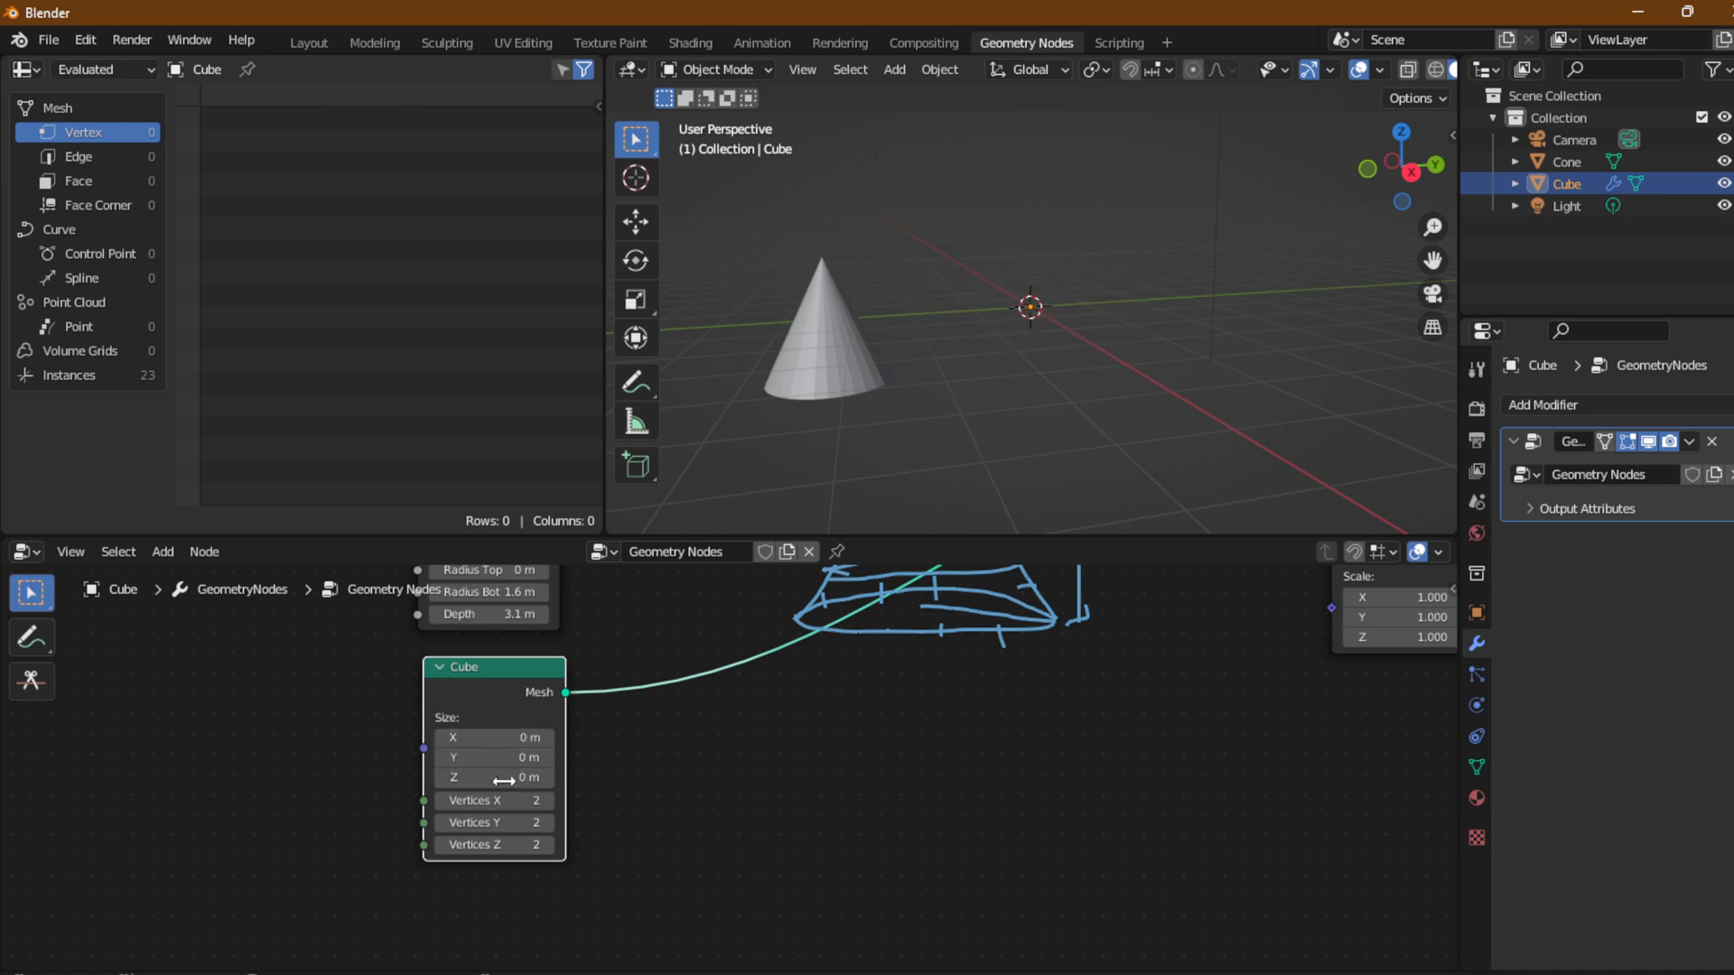
click(545, 738)
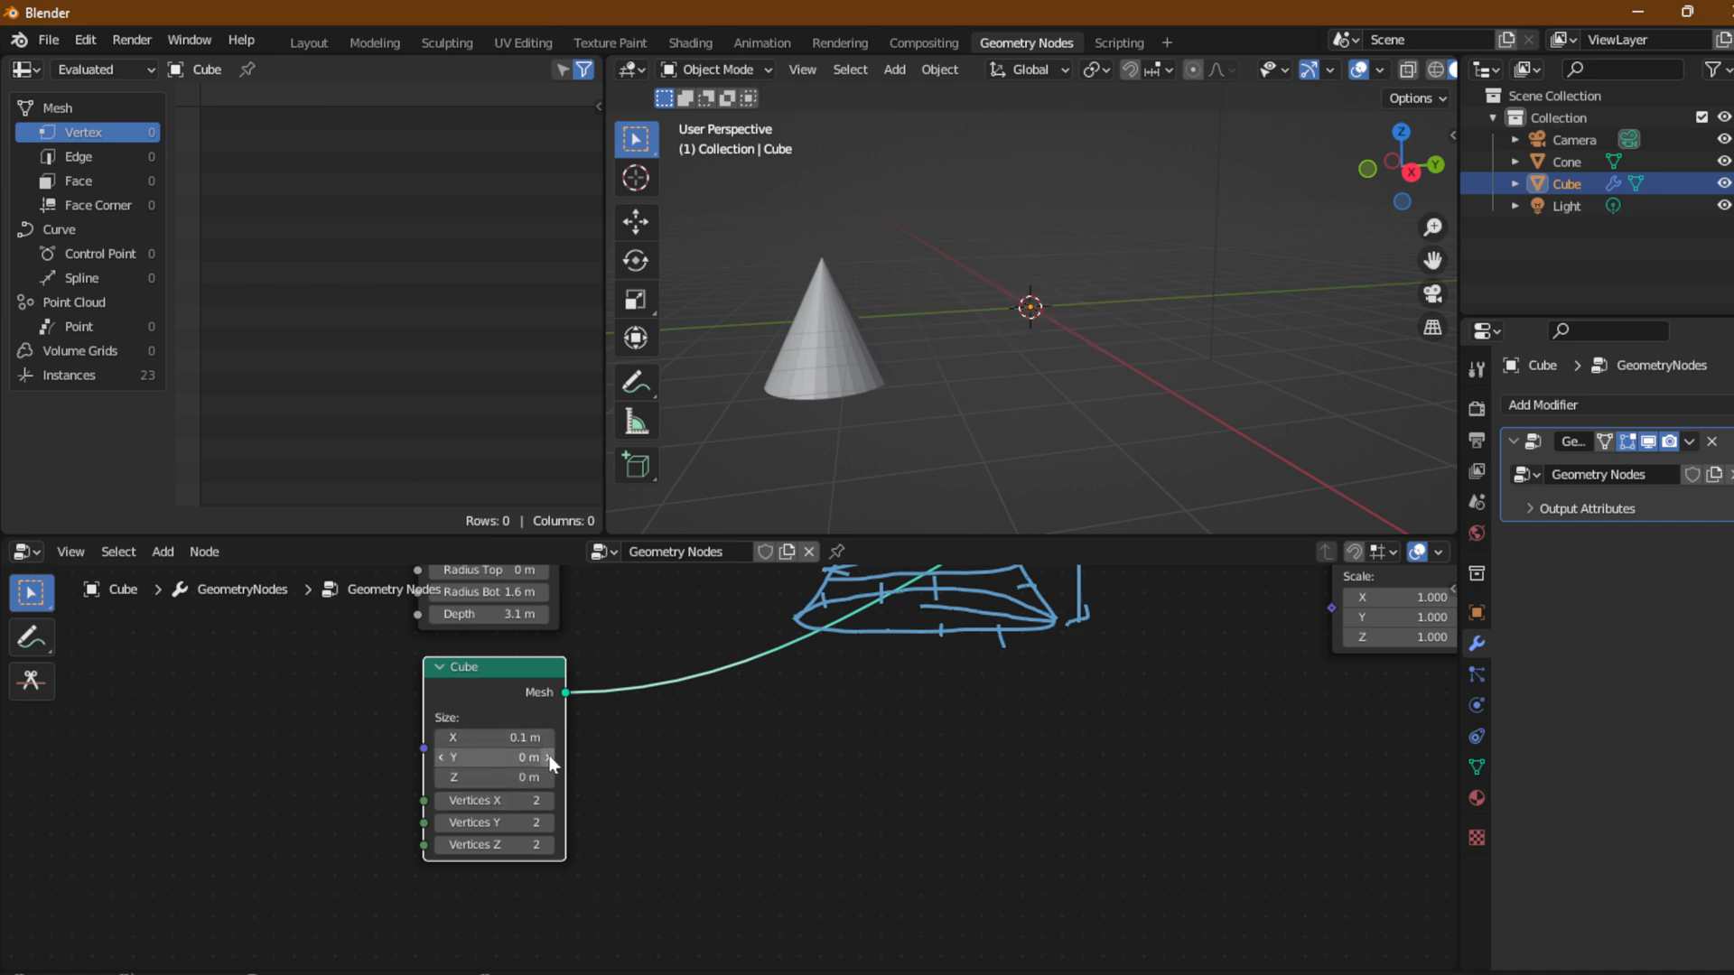
click(546, 758)
click(546, 778)
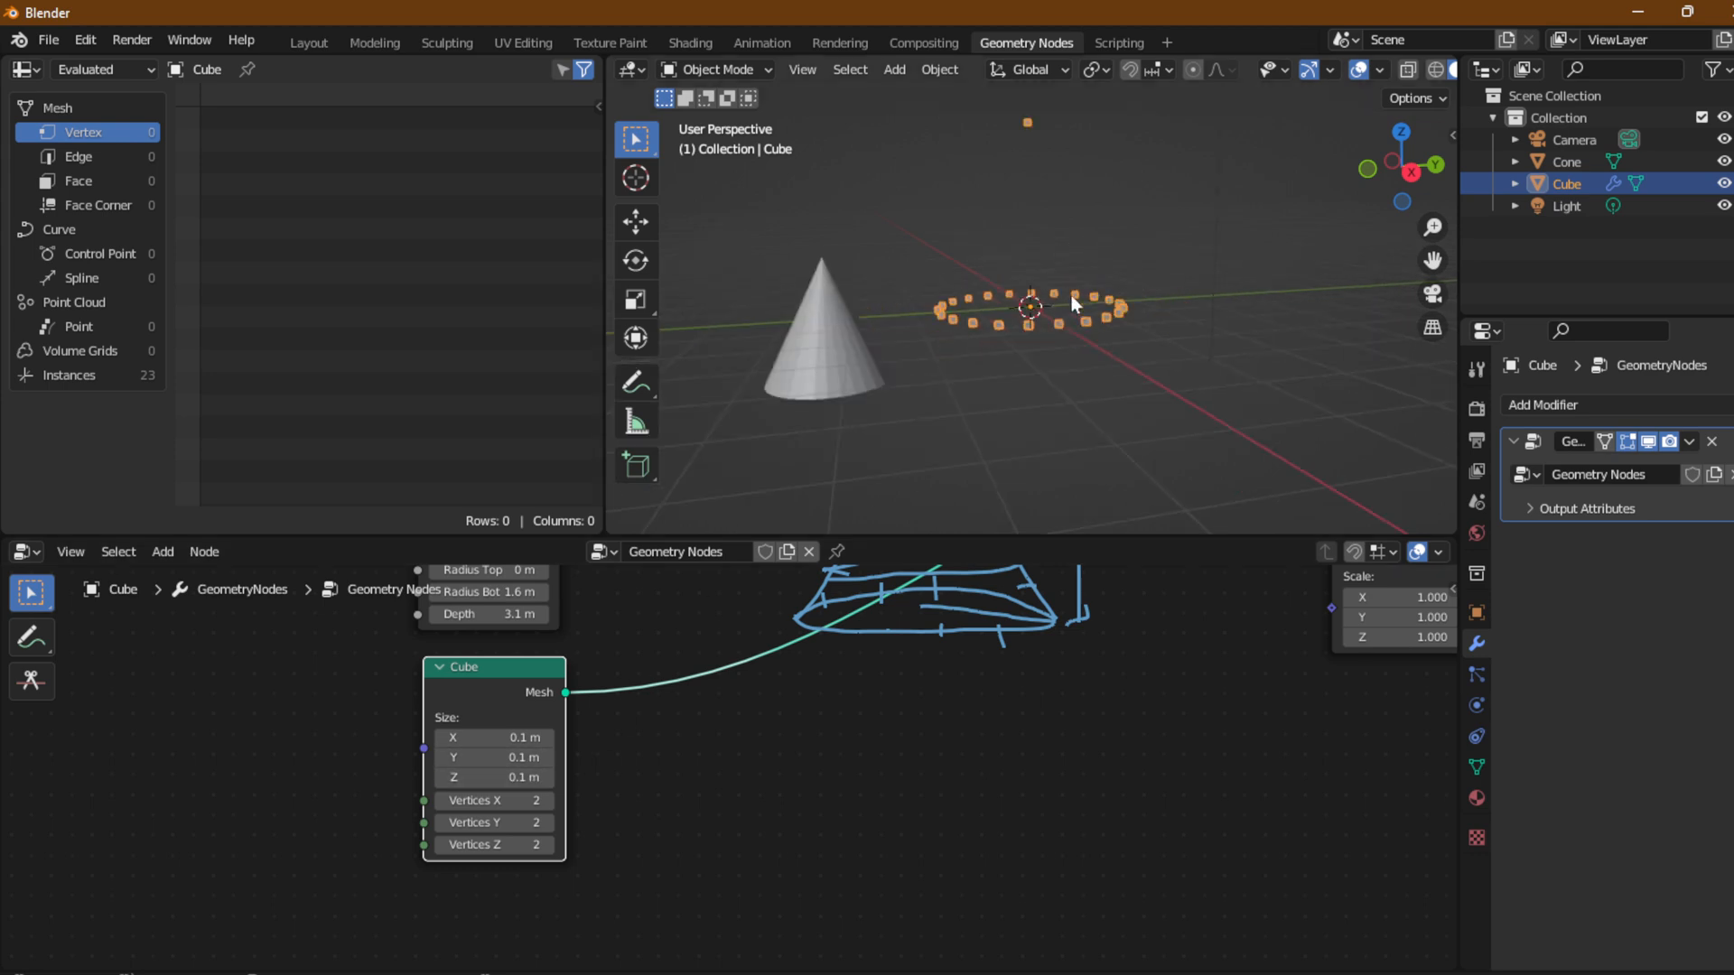
Move the Cone and Cube nodes a little farther from the Group Input node, keeping the Cube node below the Cone node.
scroll(853, 628, down, 5)
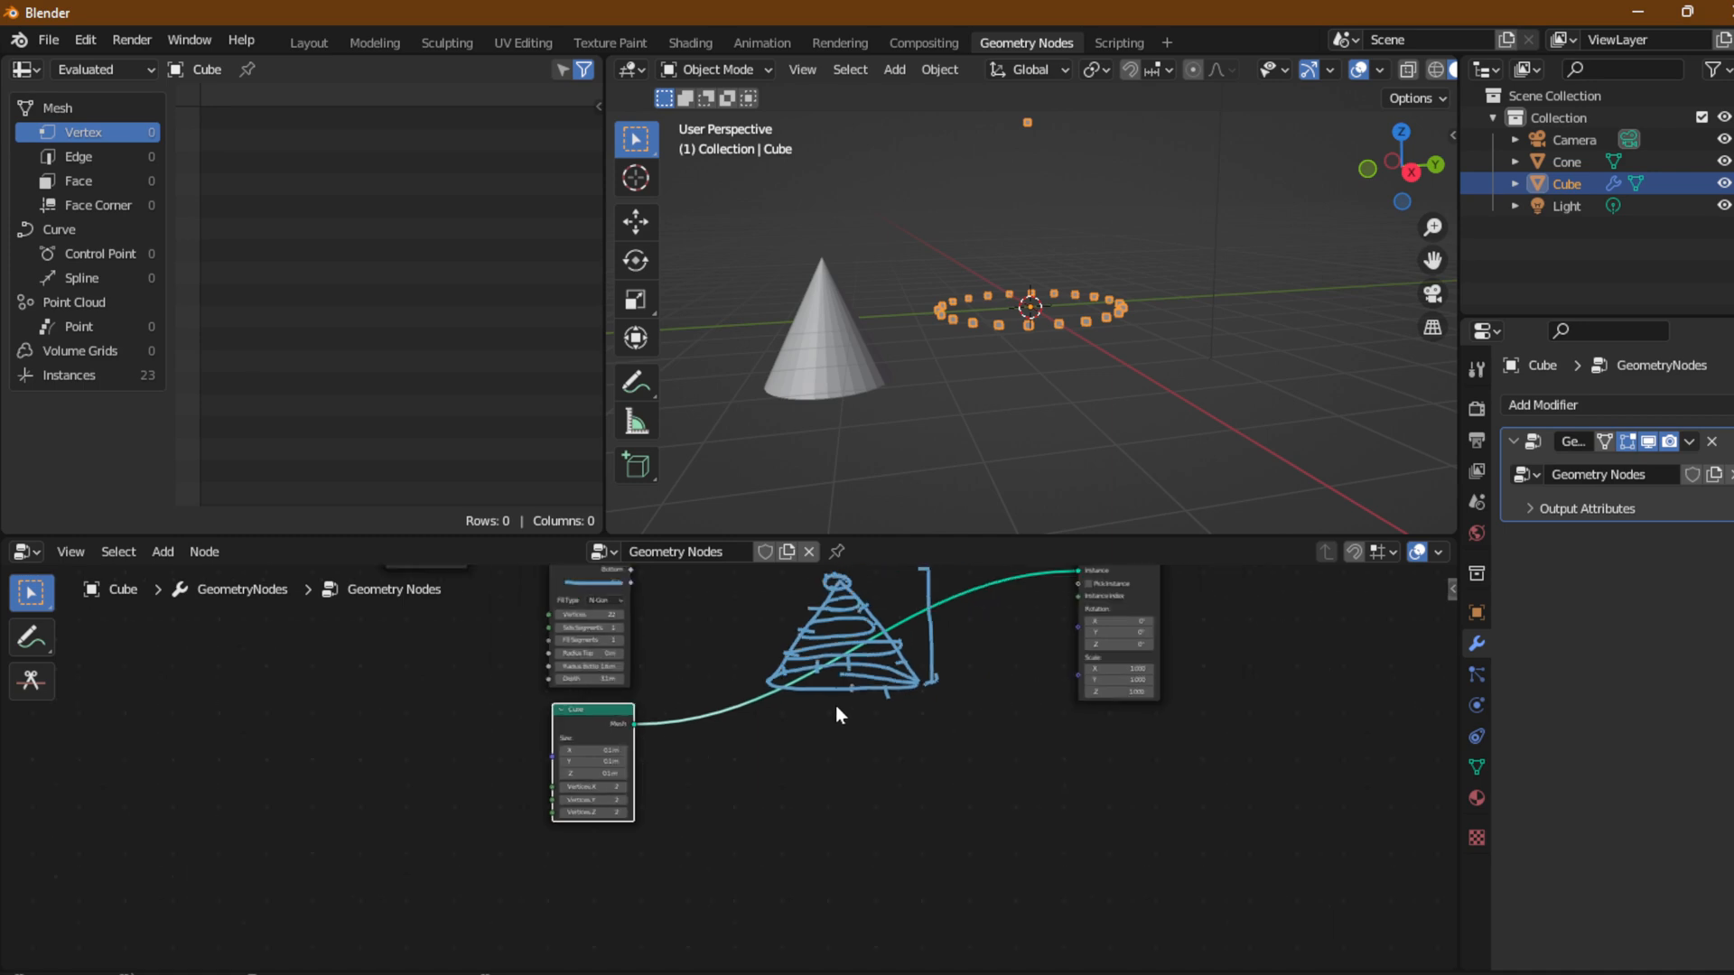
drag(641, 619, 696, 628)
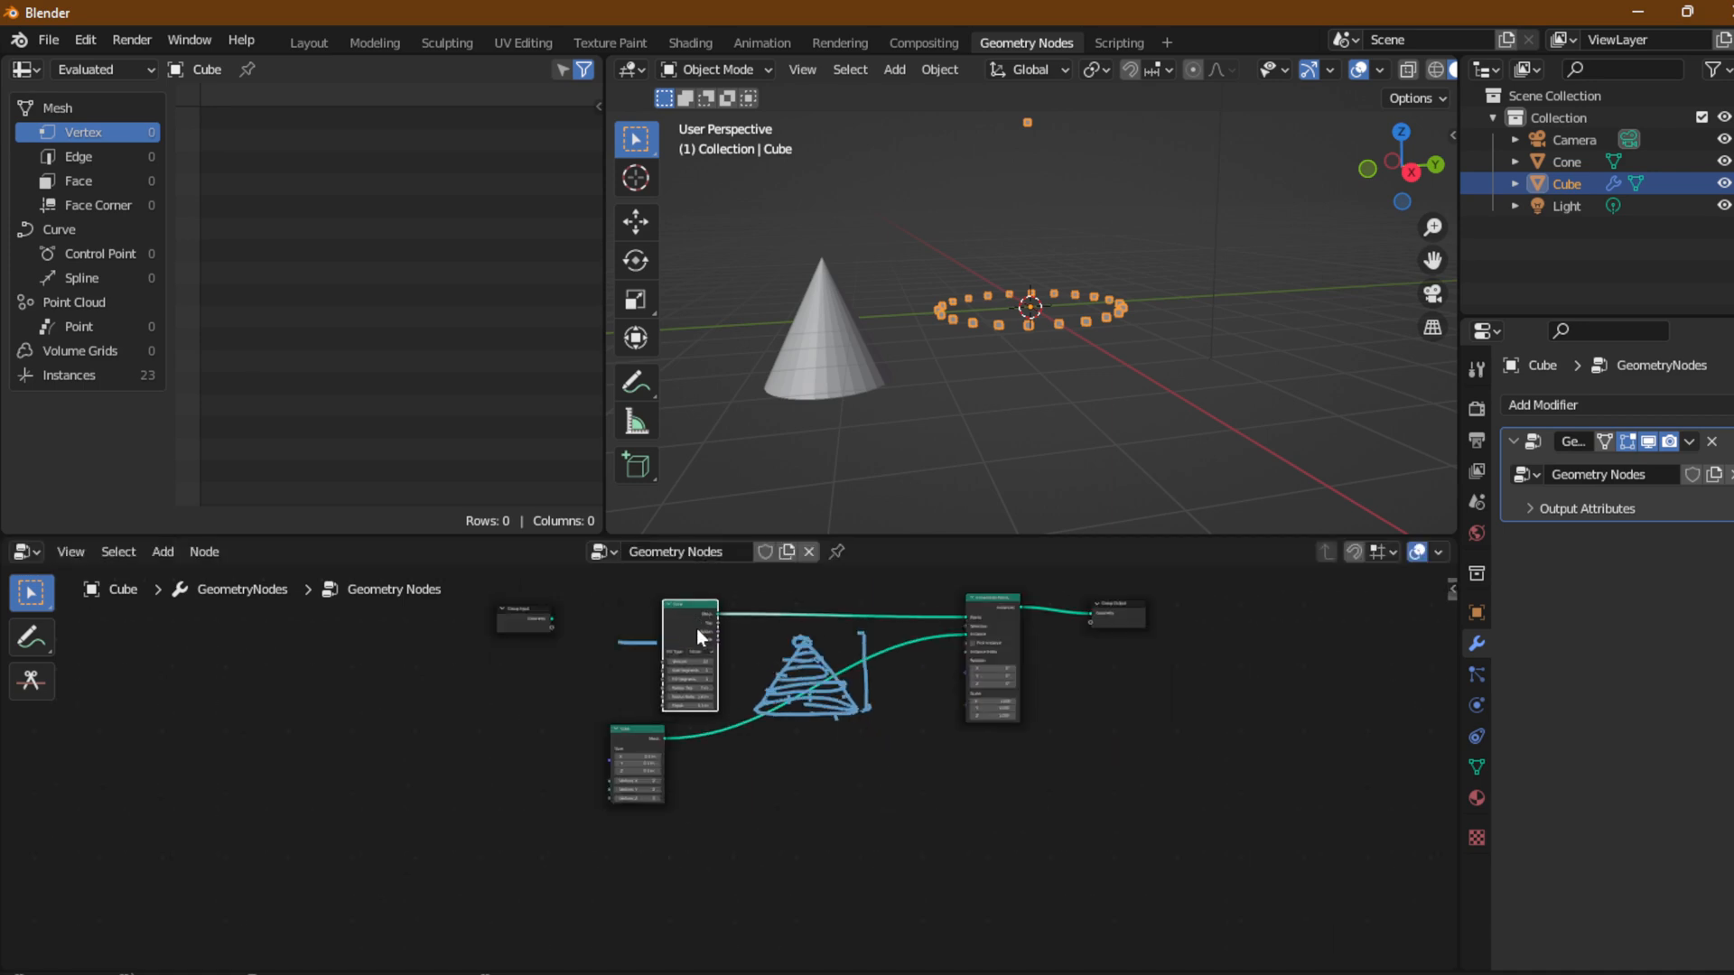
drag(641, 735, 692, 730)
scroll(793, 730, up, 2)
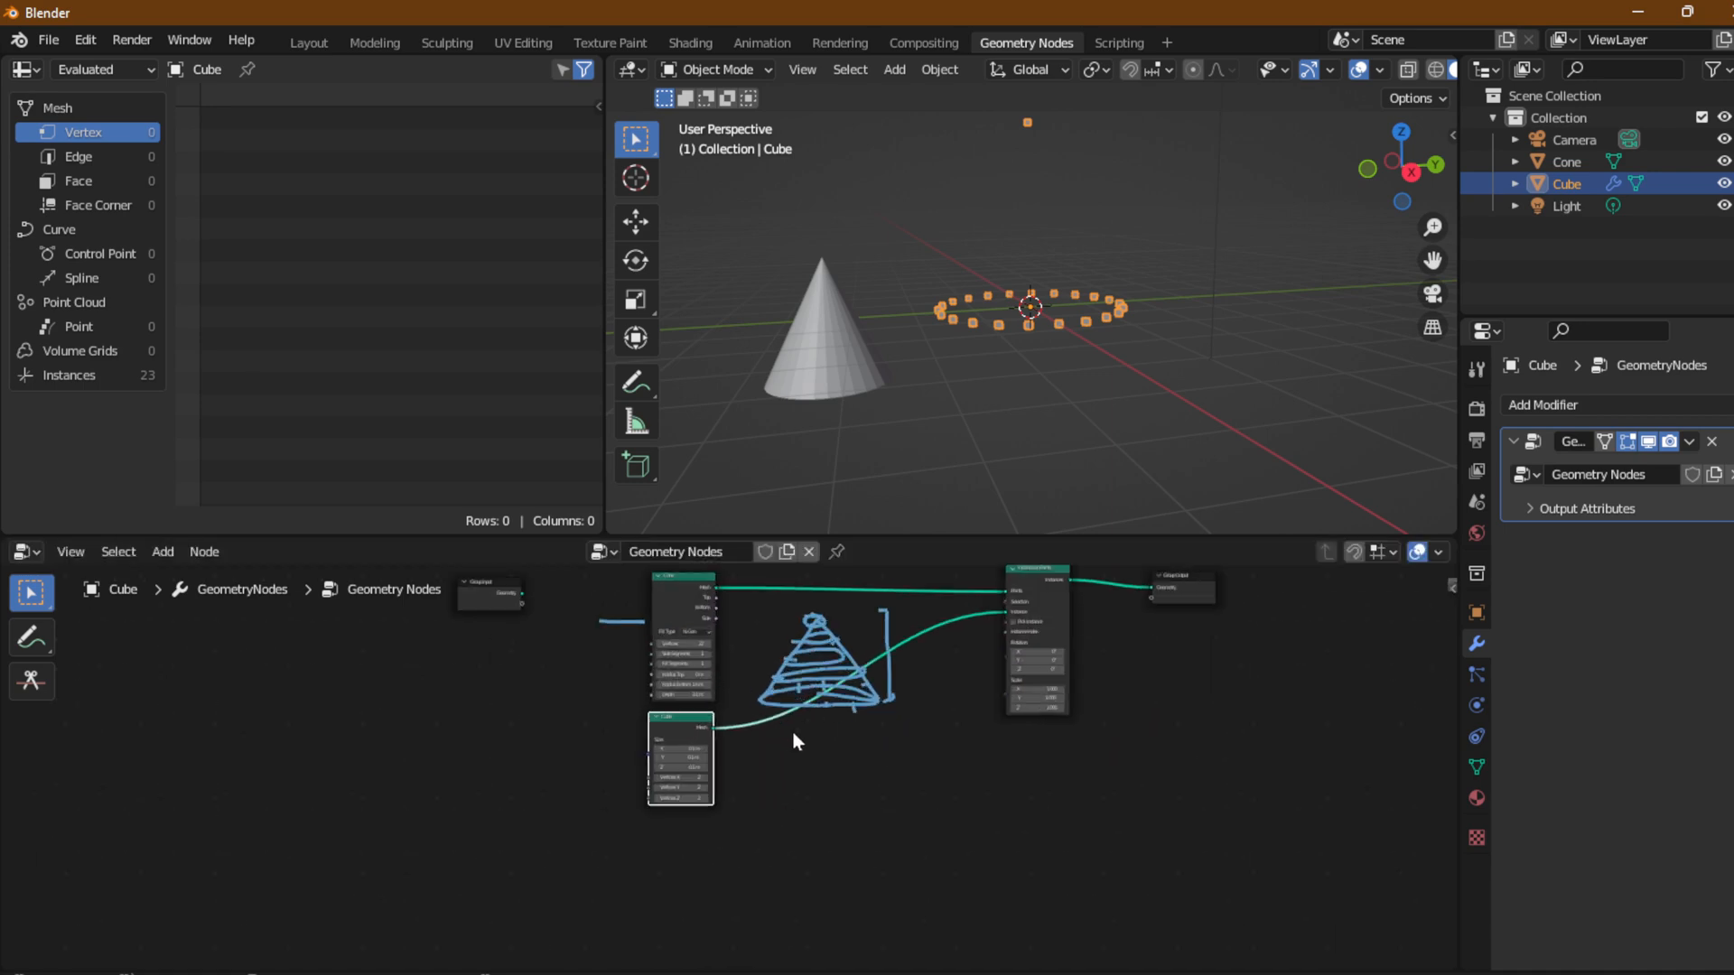
scroll(793, 730, up, 1)
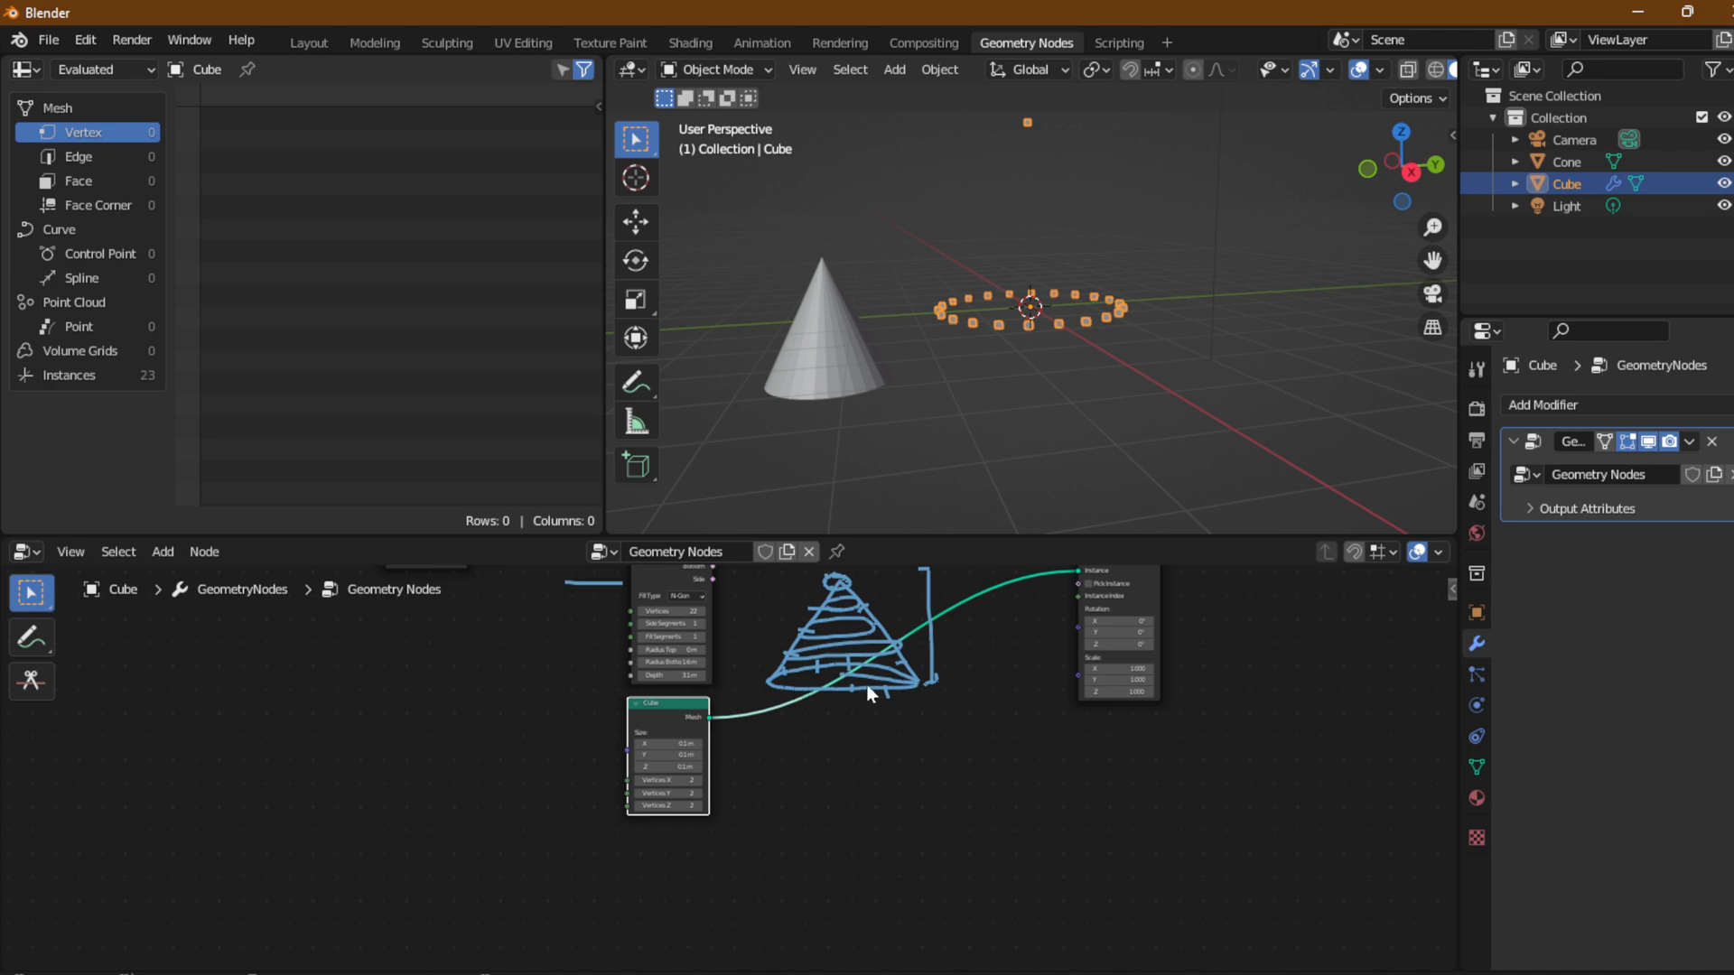
Examine the original Cone object's vertices in Edit Mode, return to Object Mode and reselect the Cube object.
click(832, 348)
key(Tab)
key(Tab)
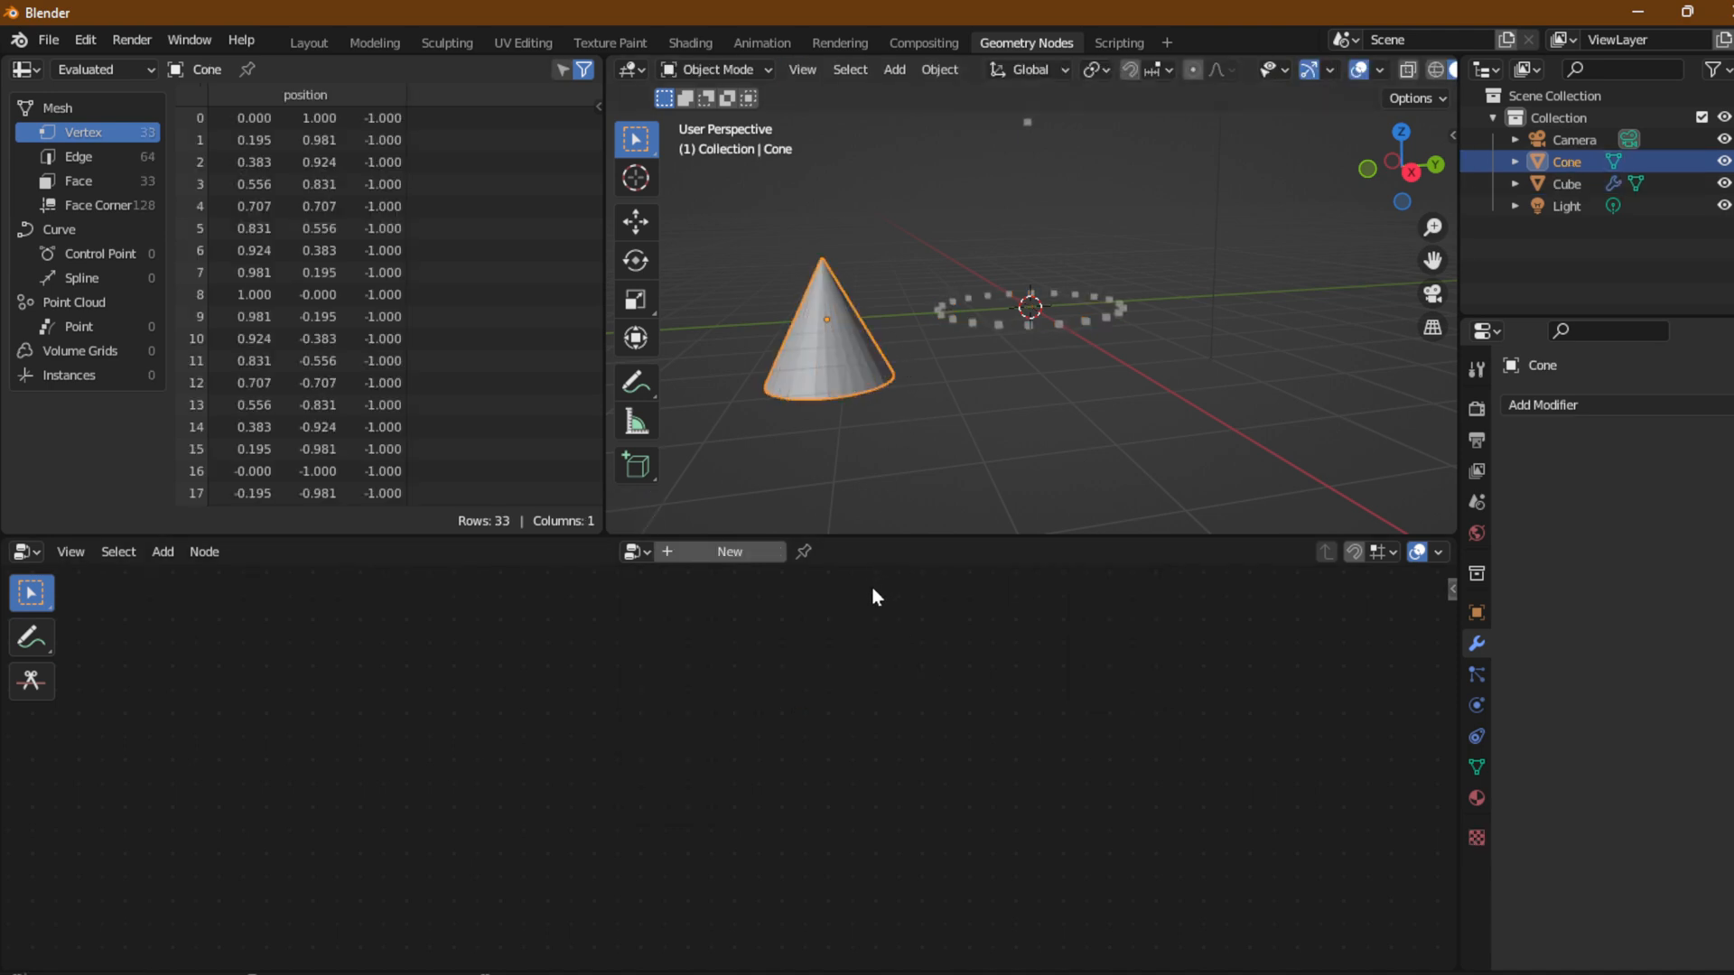
key(Tab)
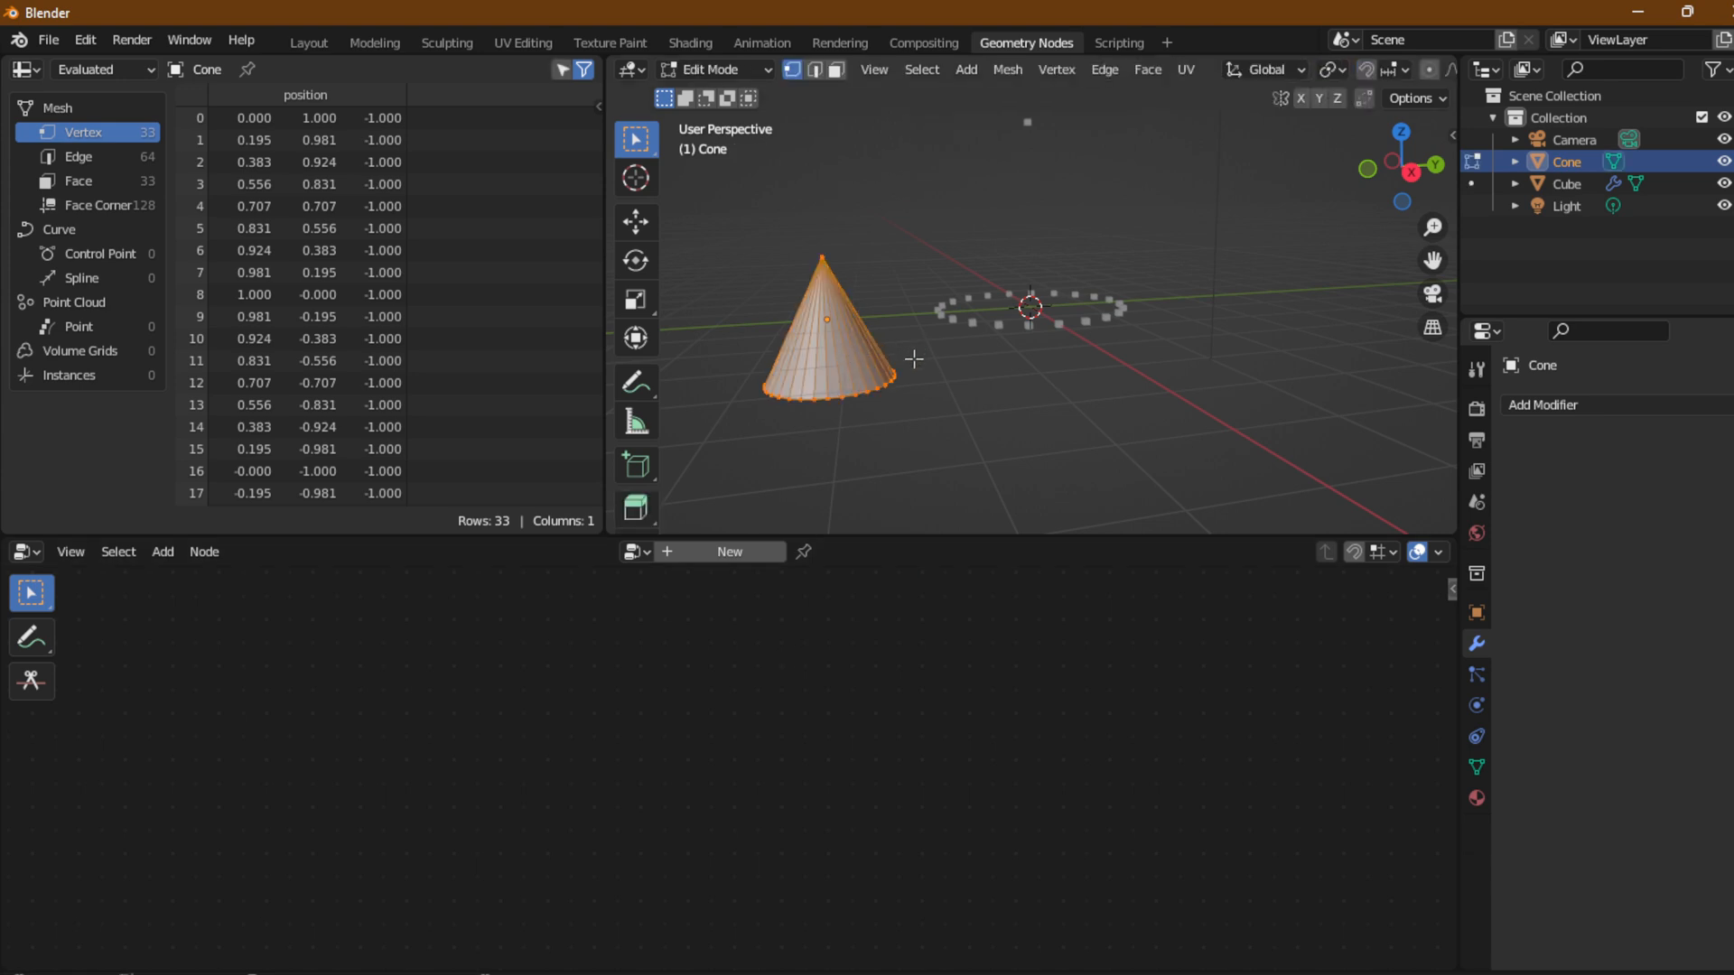
key(Tab)
click(1021, 327)
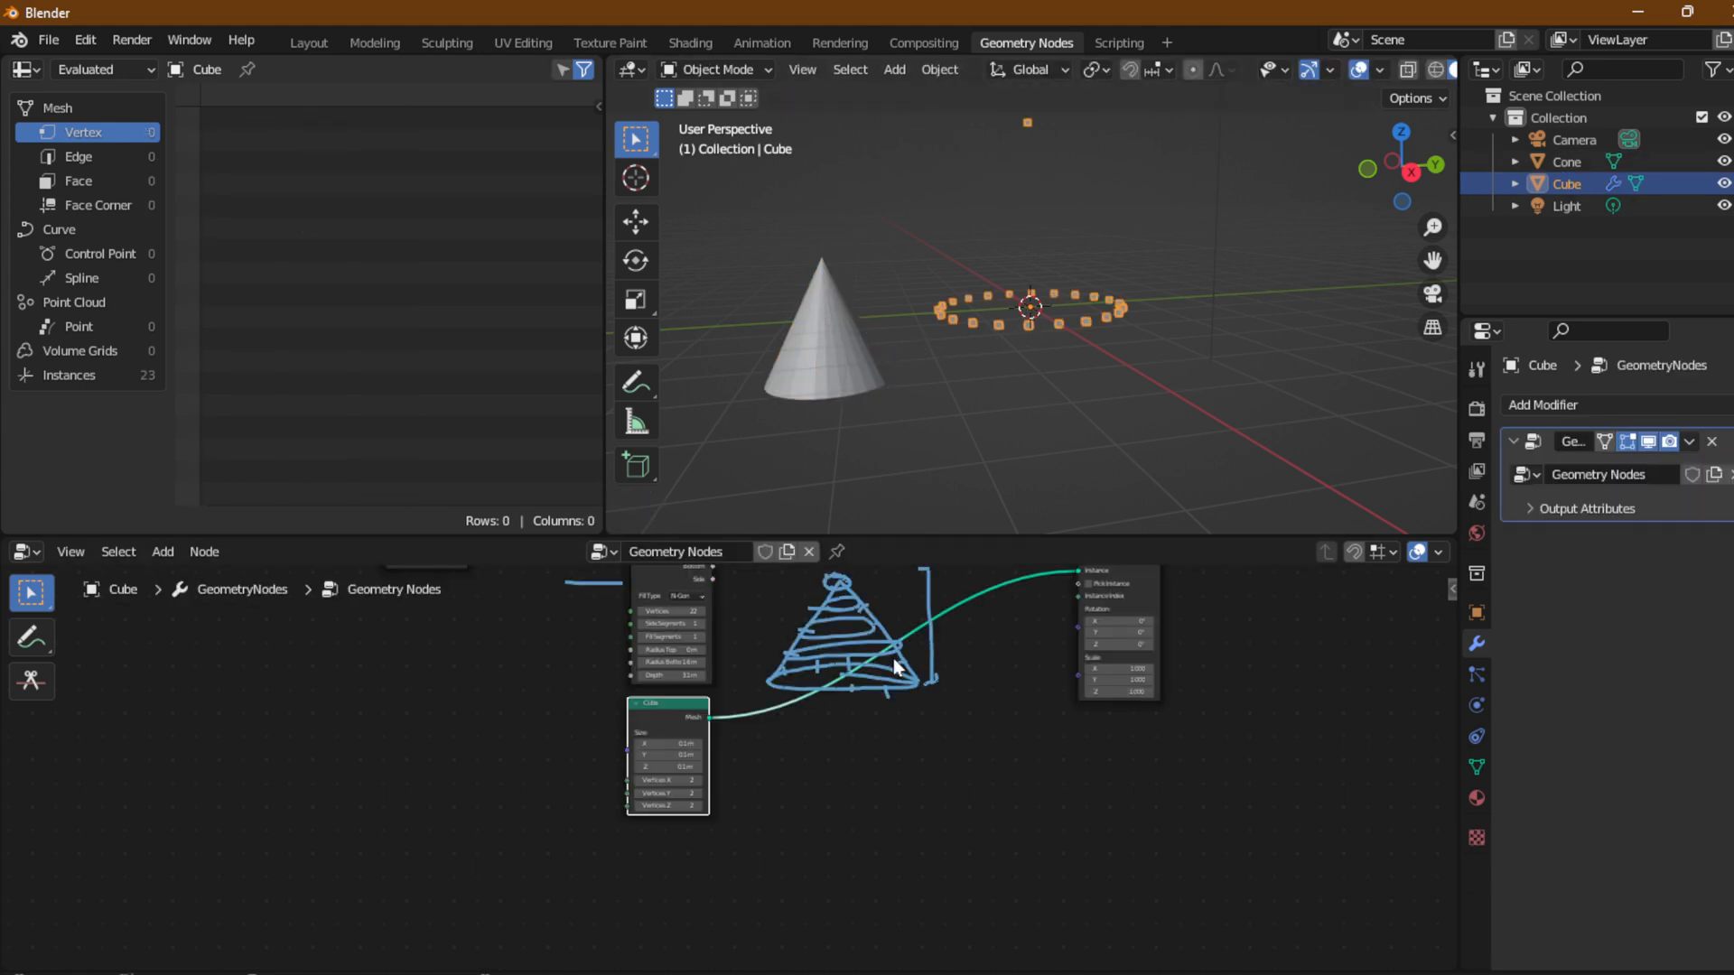
Set the Cone node's Vertices to 52 and Side Segments to 10.
scroll(722, 643, up, 4)
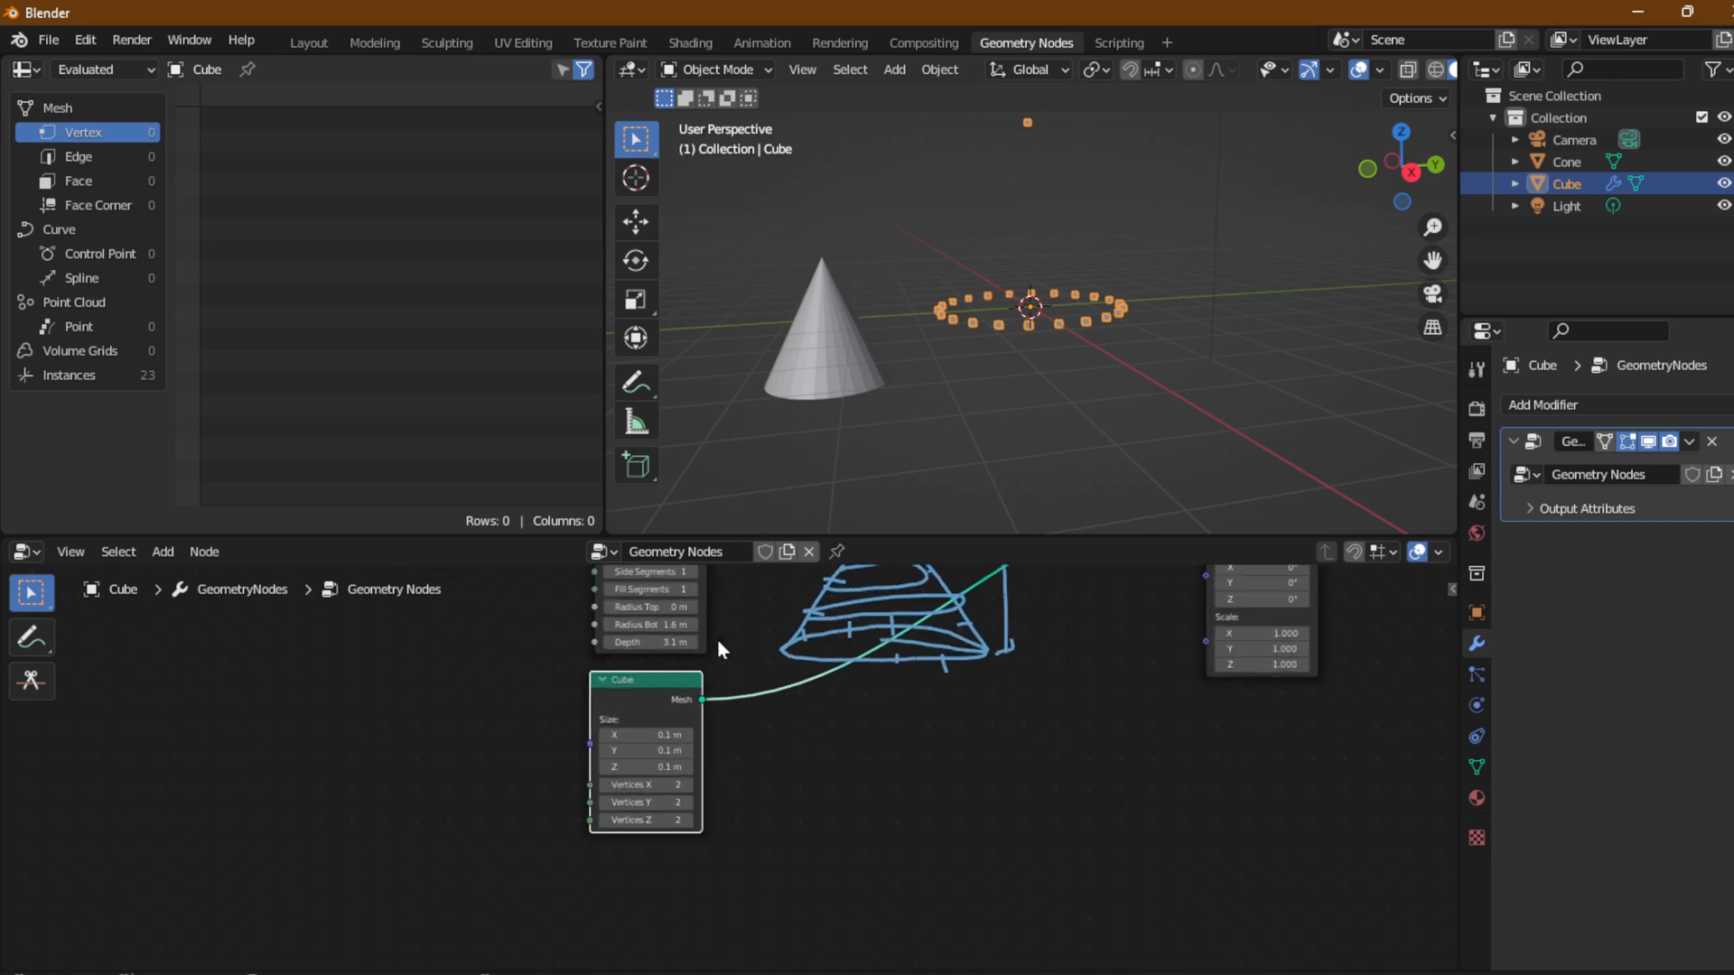
middle_drag(738, 653, 757, 844)
scroll(778, 808, up, 6)
middle_drag(761, 732, 792, 830)
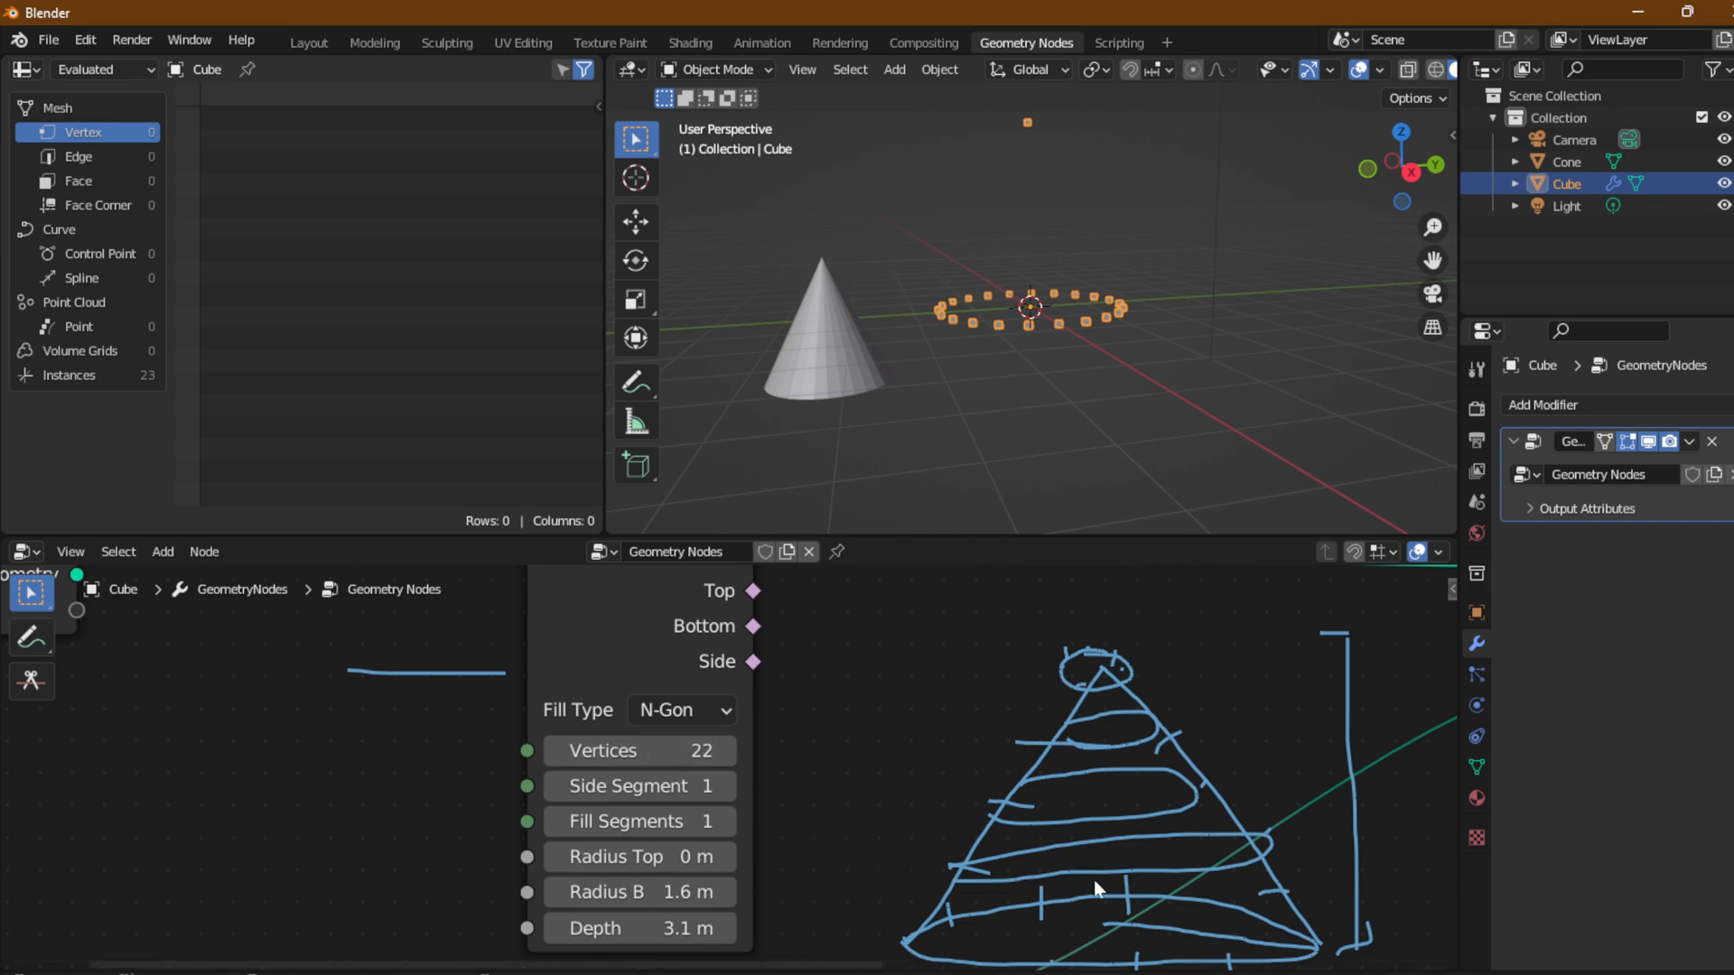
mouse_move(595, 764)
mouse_down()
mouse_move(714, 765)
mouse_move(569, 765)
mouse_move(620, 764)
mouse_move(590, 787)
mouse_up()
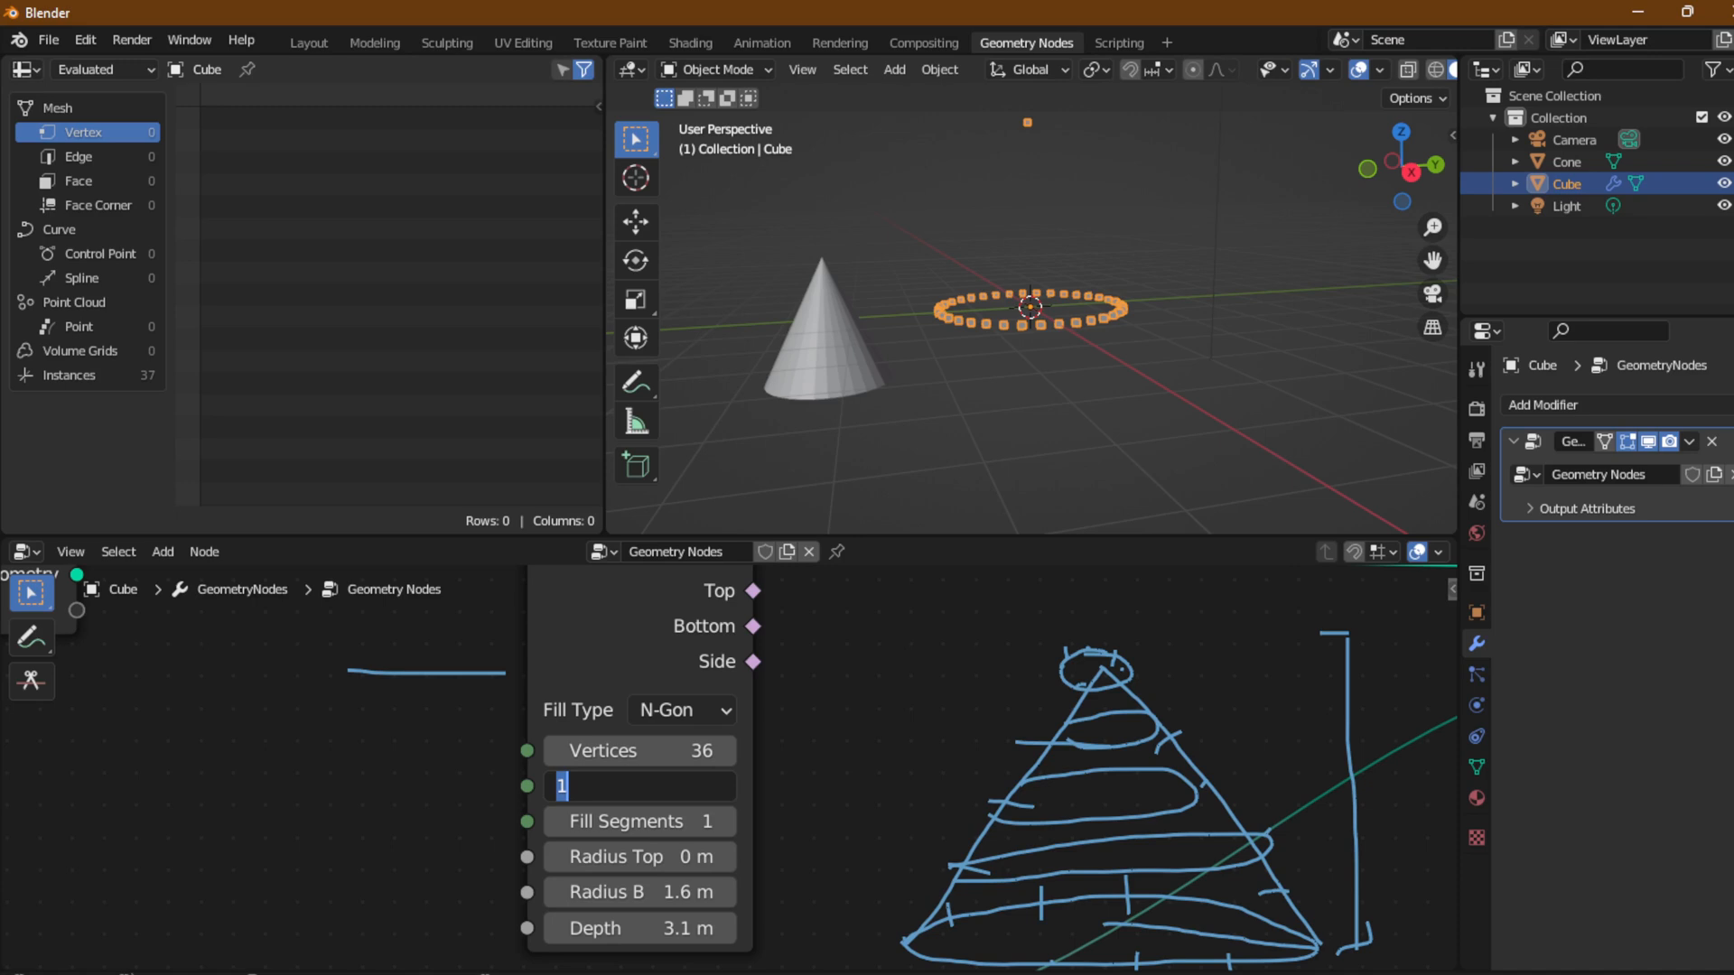
click(544, 767)
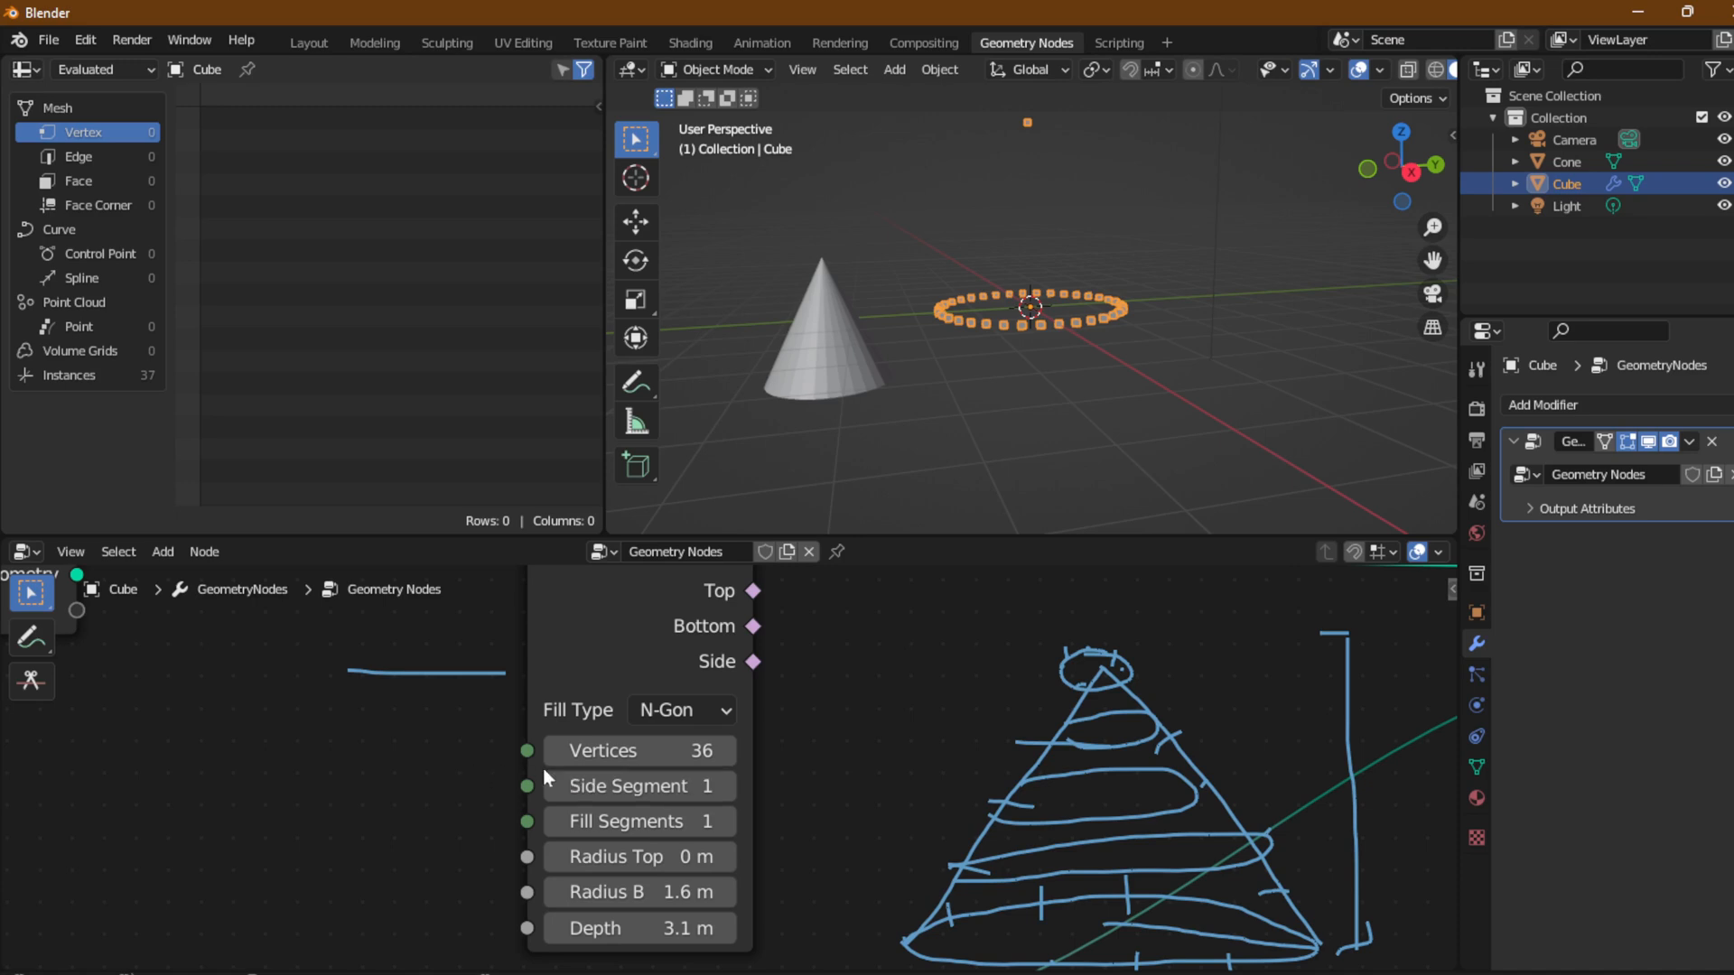
drag(589, 786, 619, 754)
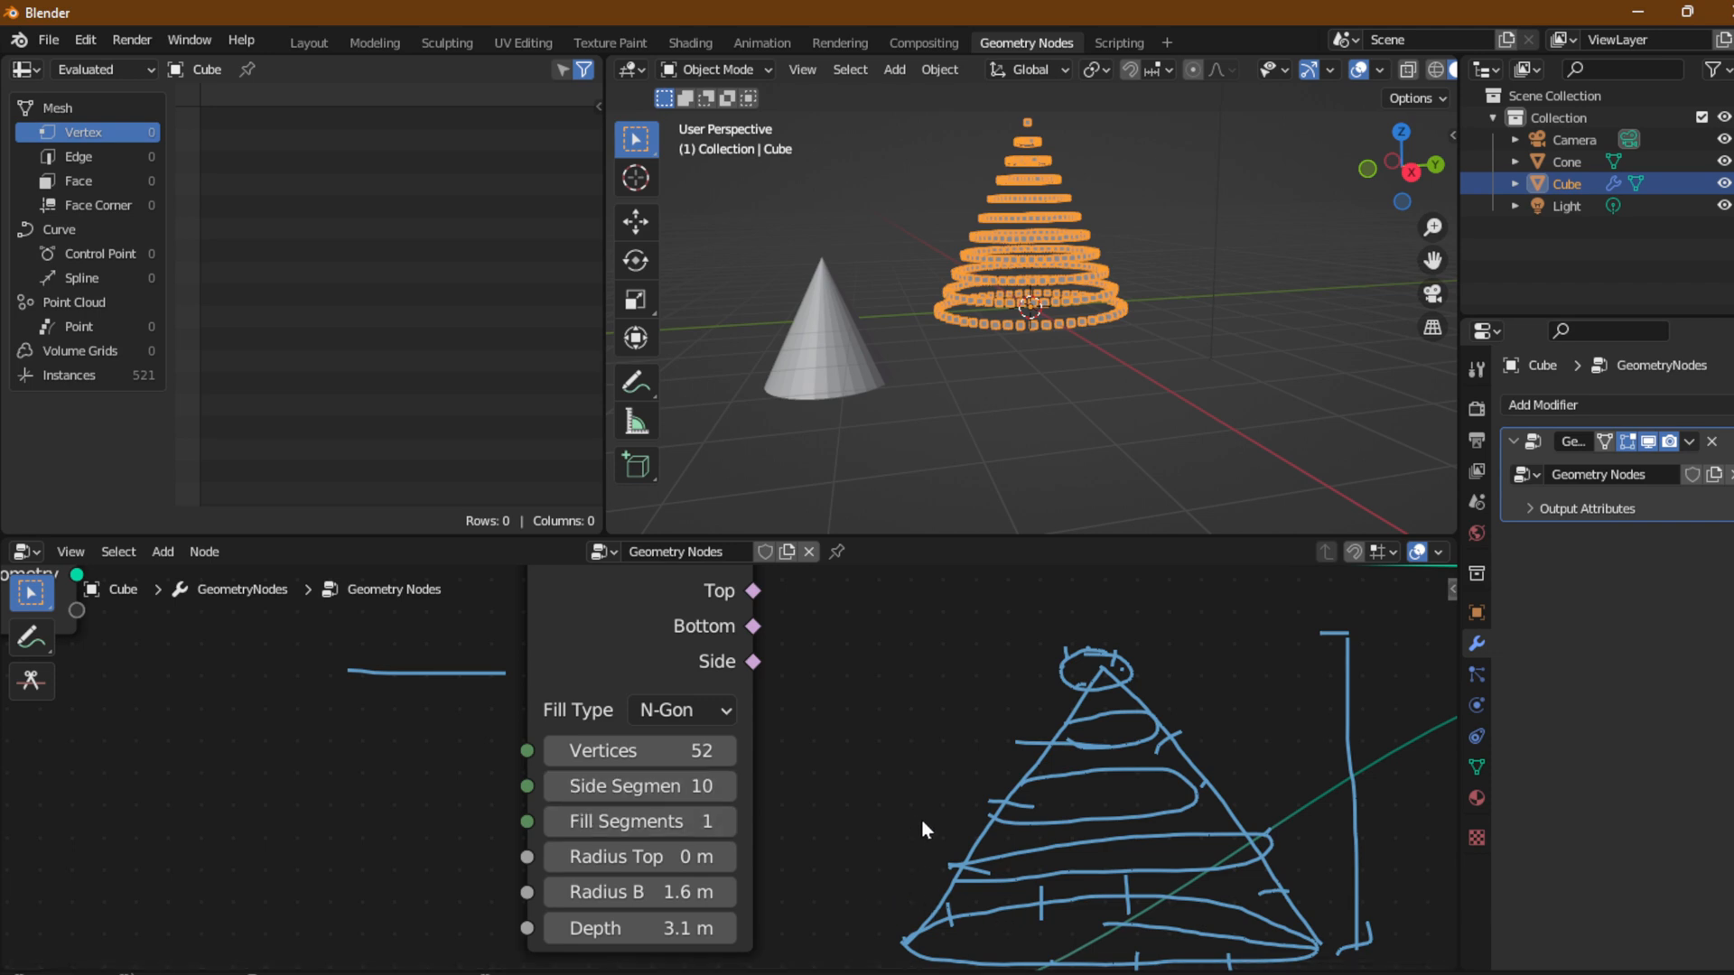
Set the Cone node's Fill Segments to 4 and Radius Top to 0.4 m.
middle_drag(921, 820, 886, 757)
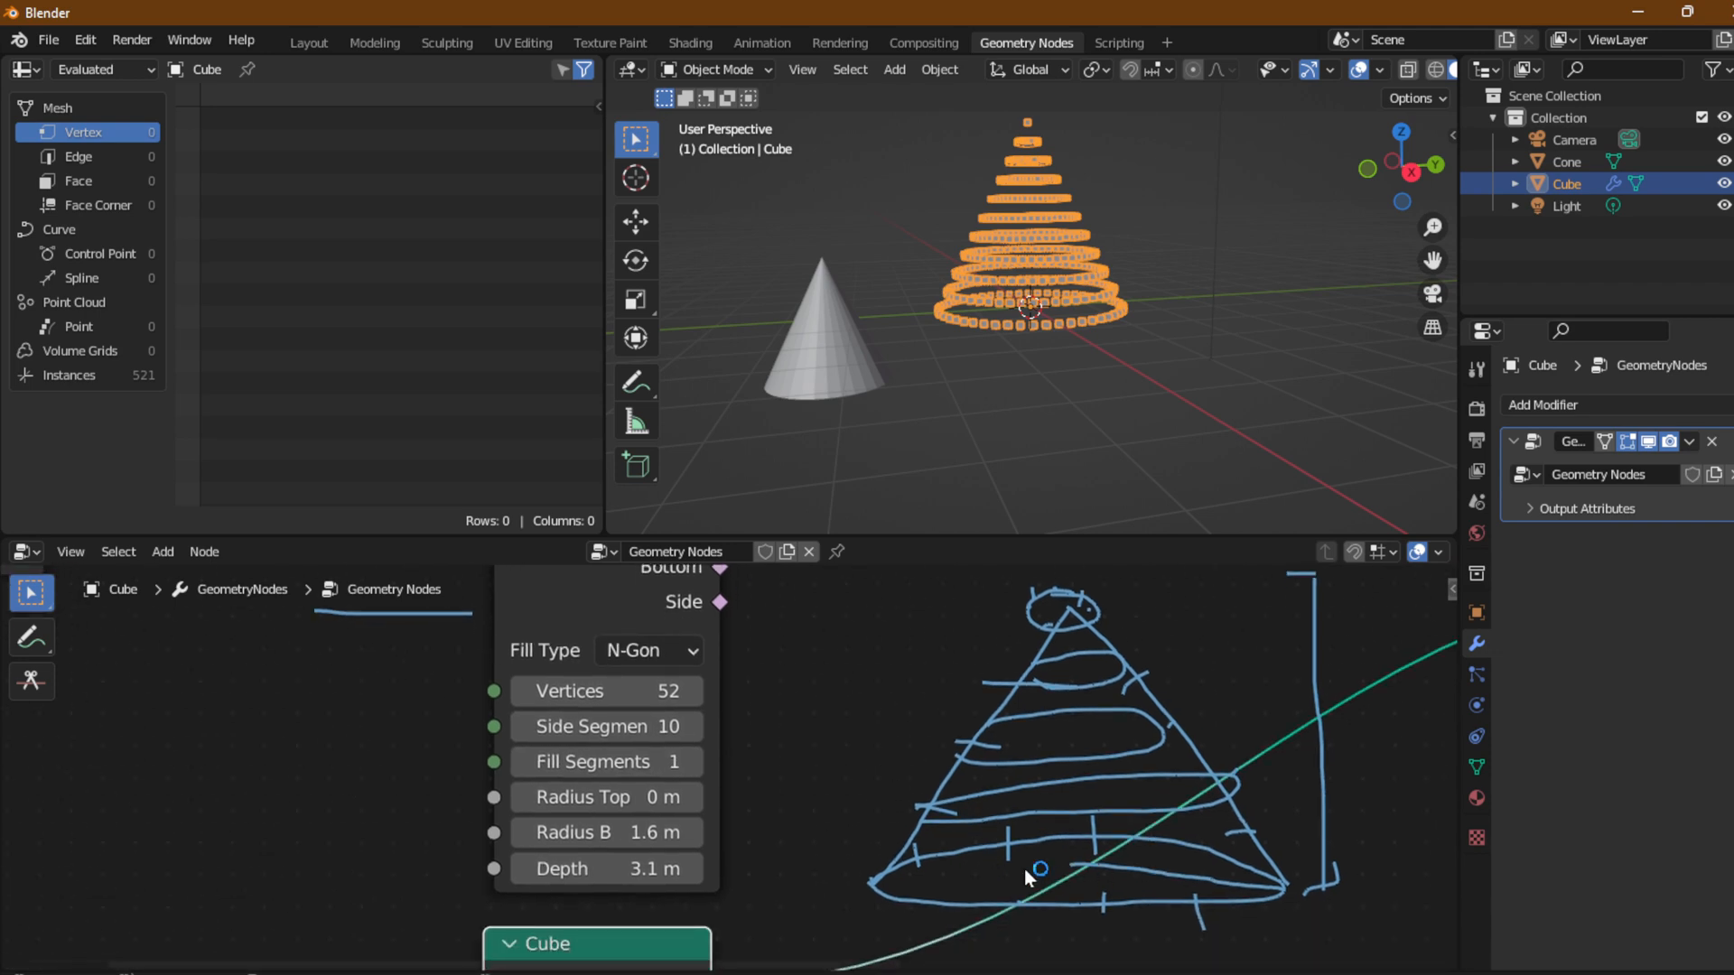
mouse_move(605, 761)
mouse_down()
mouse_move(637, 761)
mouse_move(609, 761)
mouse_up()
middle_drag(674, 791, 671, 716)
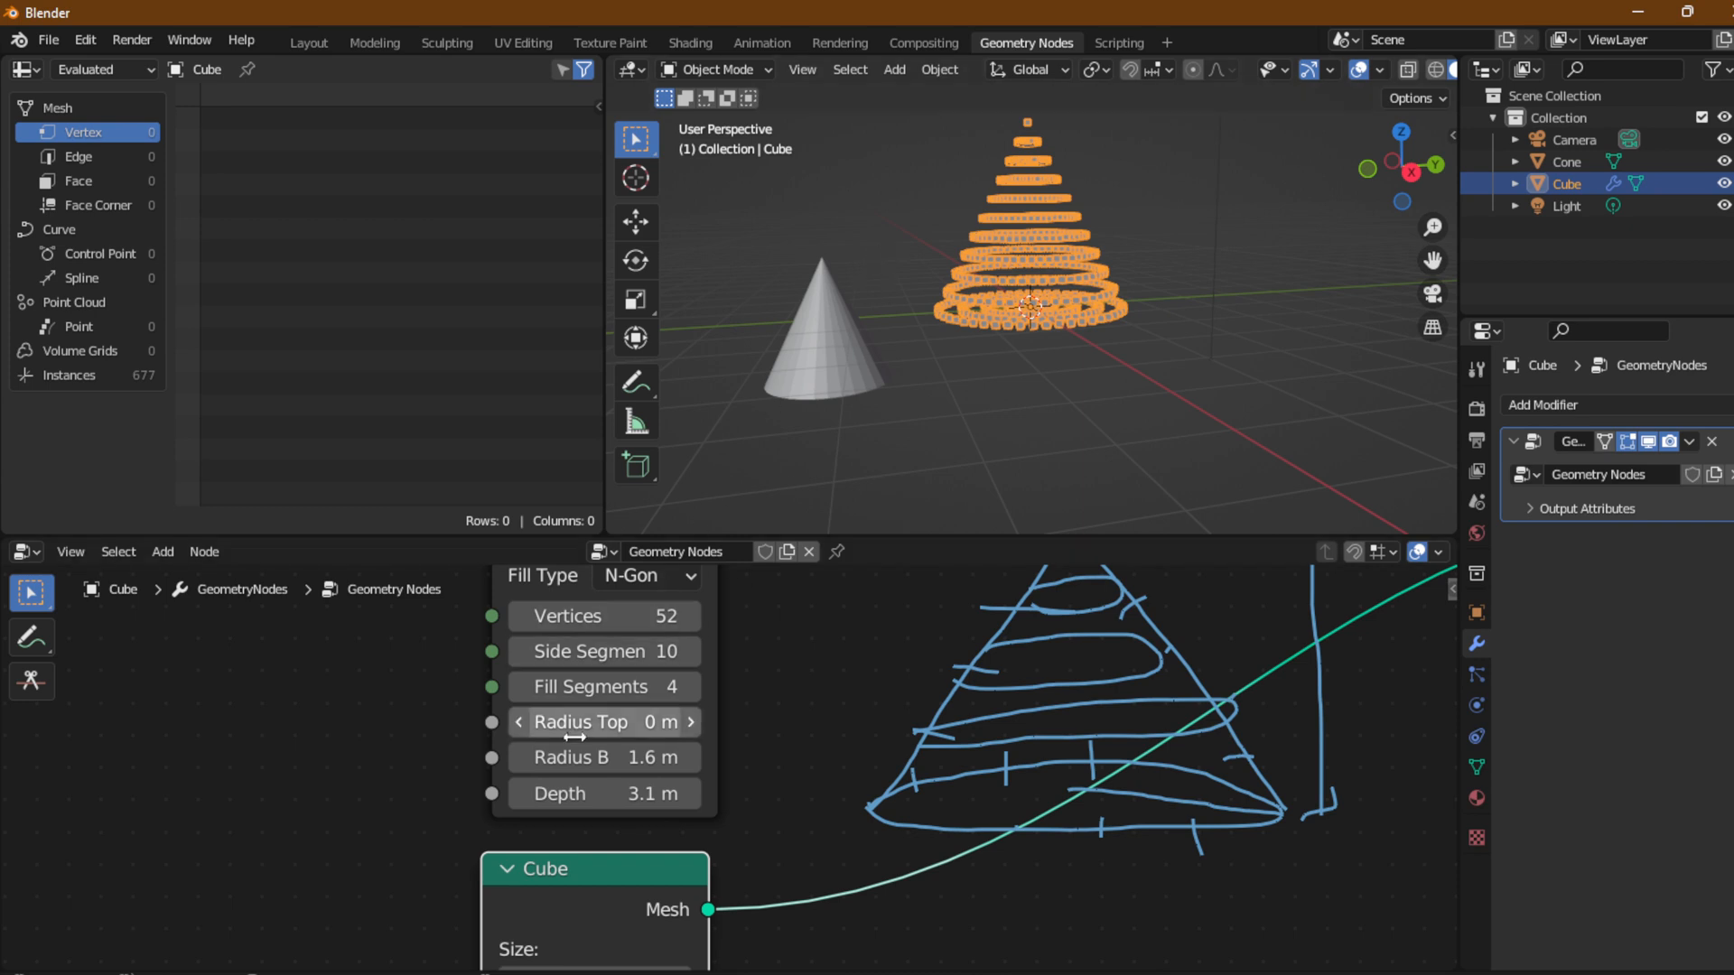
mouse_move(605, 722)
mouse_down()
mouse_move(632, 723)
mouse_move(618, 723)
mouse_up()
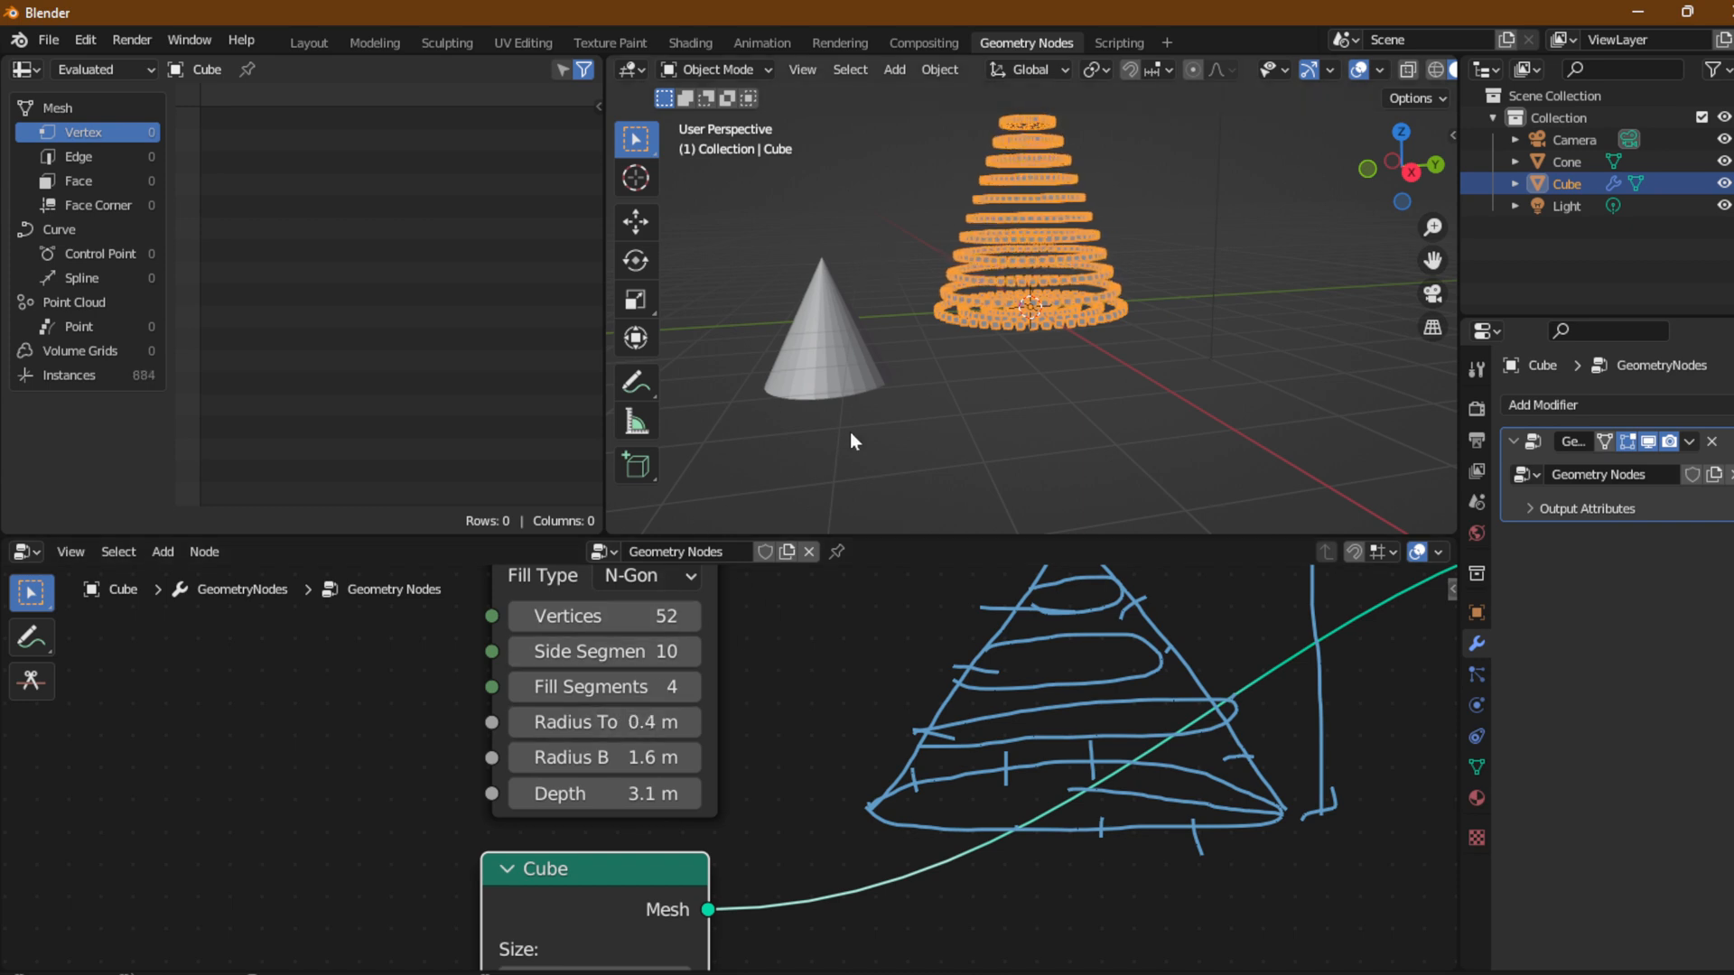
Set the Cone node's Radius Top to 0.3 m, Radius Bottom to 2.2 m and Depth to 3.3 m.
mouse_move(848, 428)
middle_down()
mouse_move(834, 459)
mouse_move(853, 431)
middle_up()
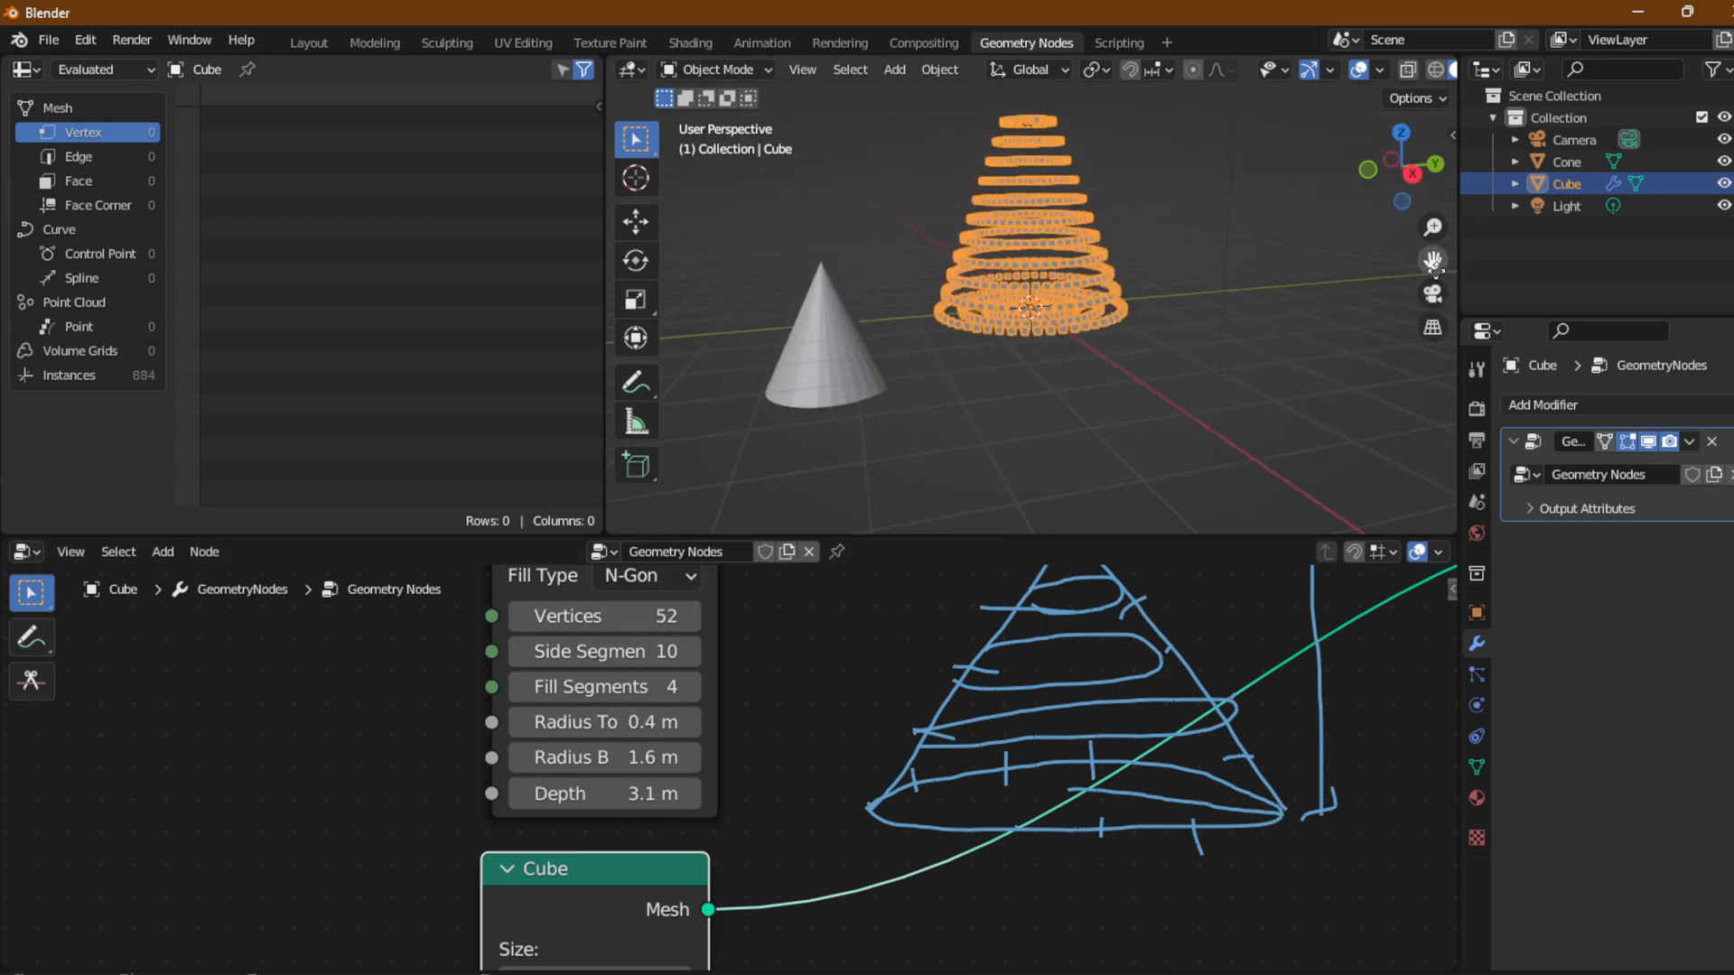
drag(1433, 262, 1424, 348)
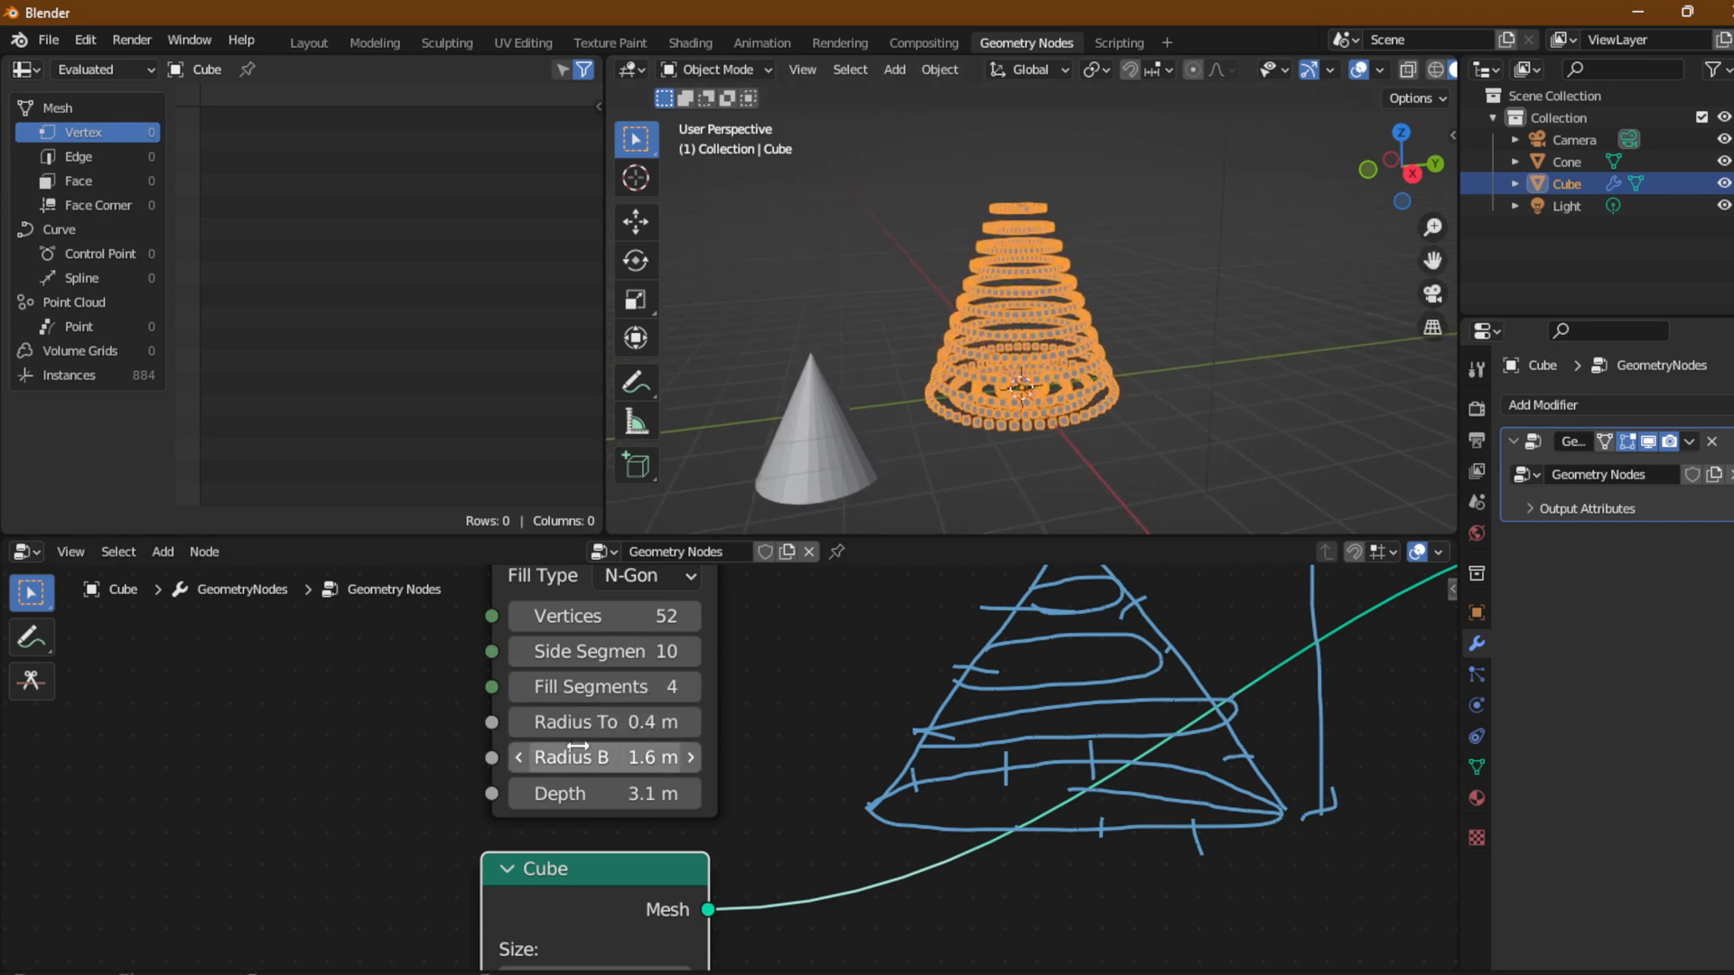
drag(578, 722, 578, 794)
Add a Viewer node fed by the Cone's Top output as Value, and connect the Cone's Mesh output to its Geometry input.
middle_drag(735, 658, 580, 891)
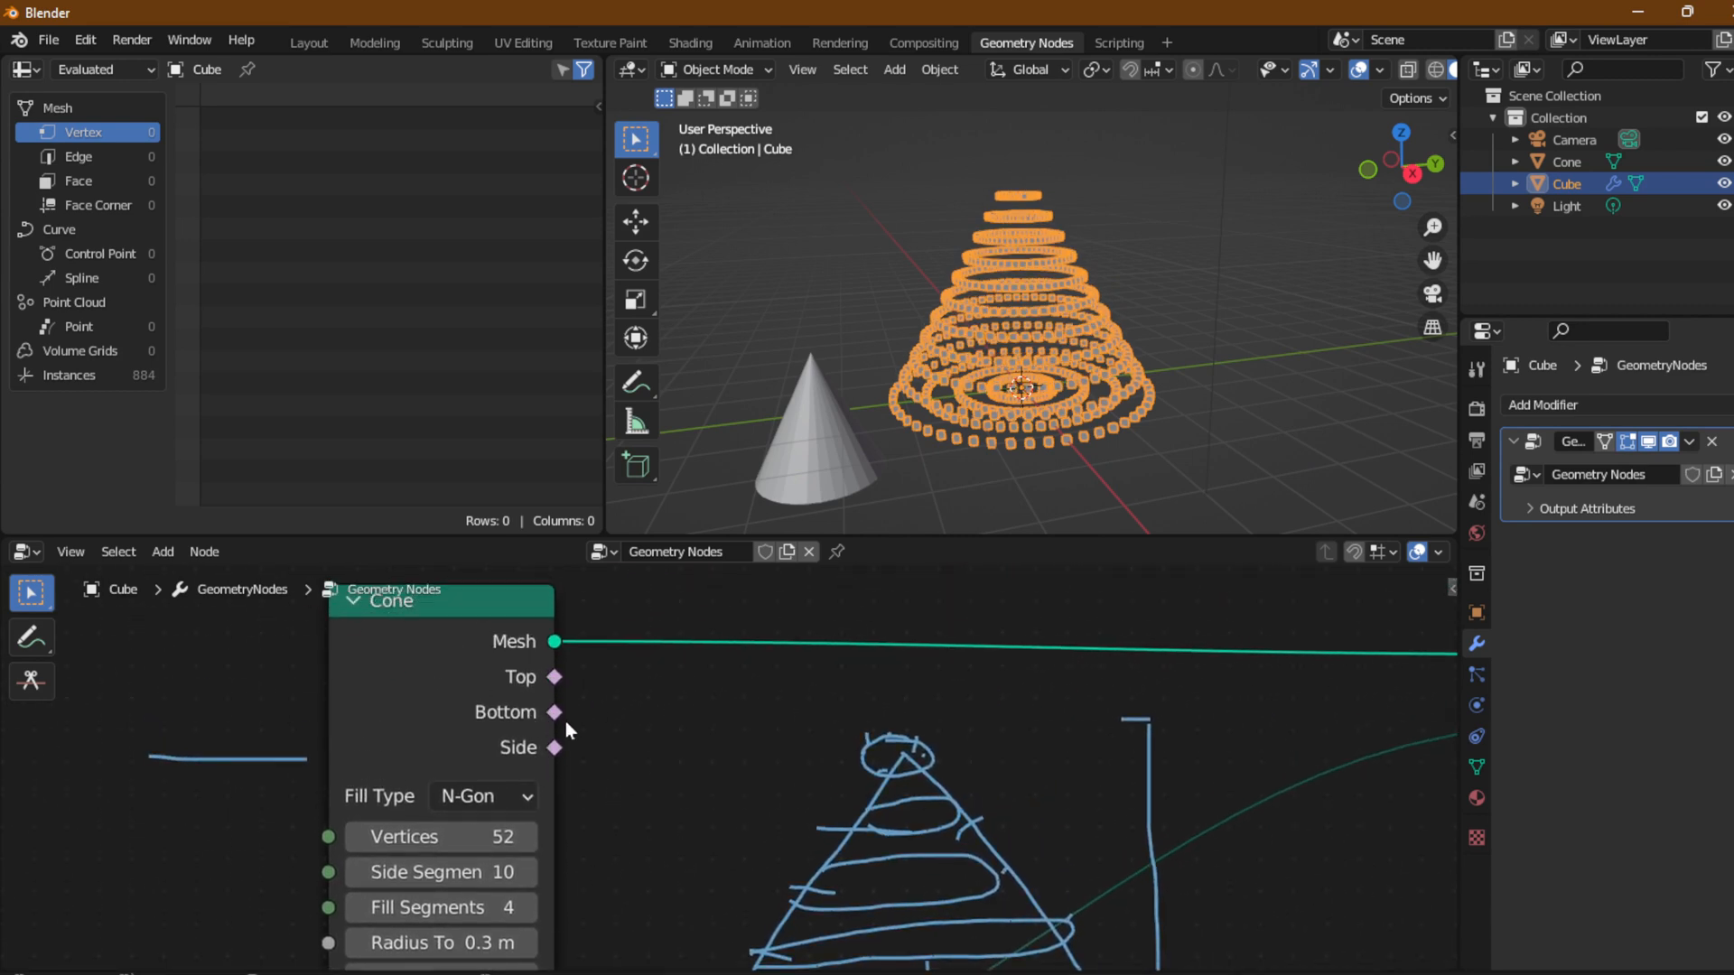
click(555, 679)
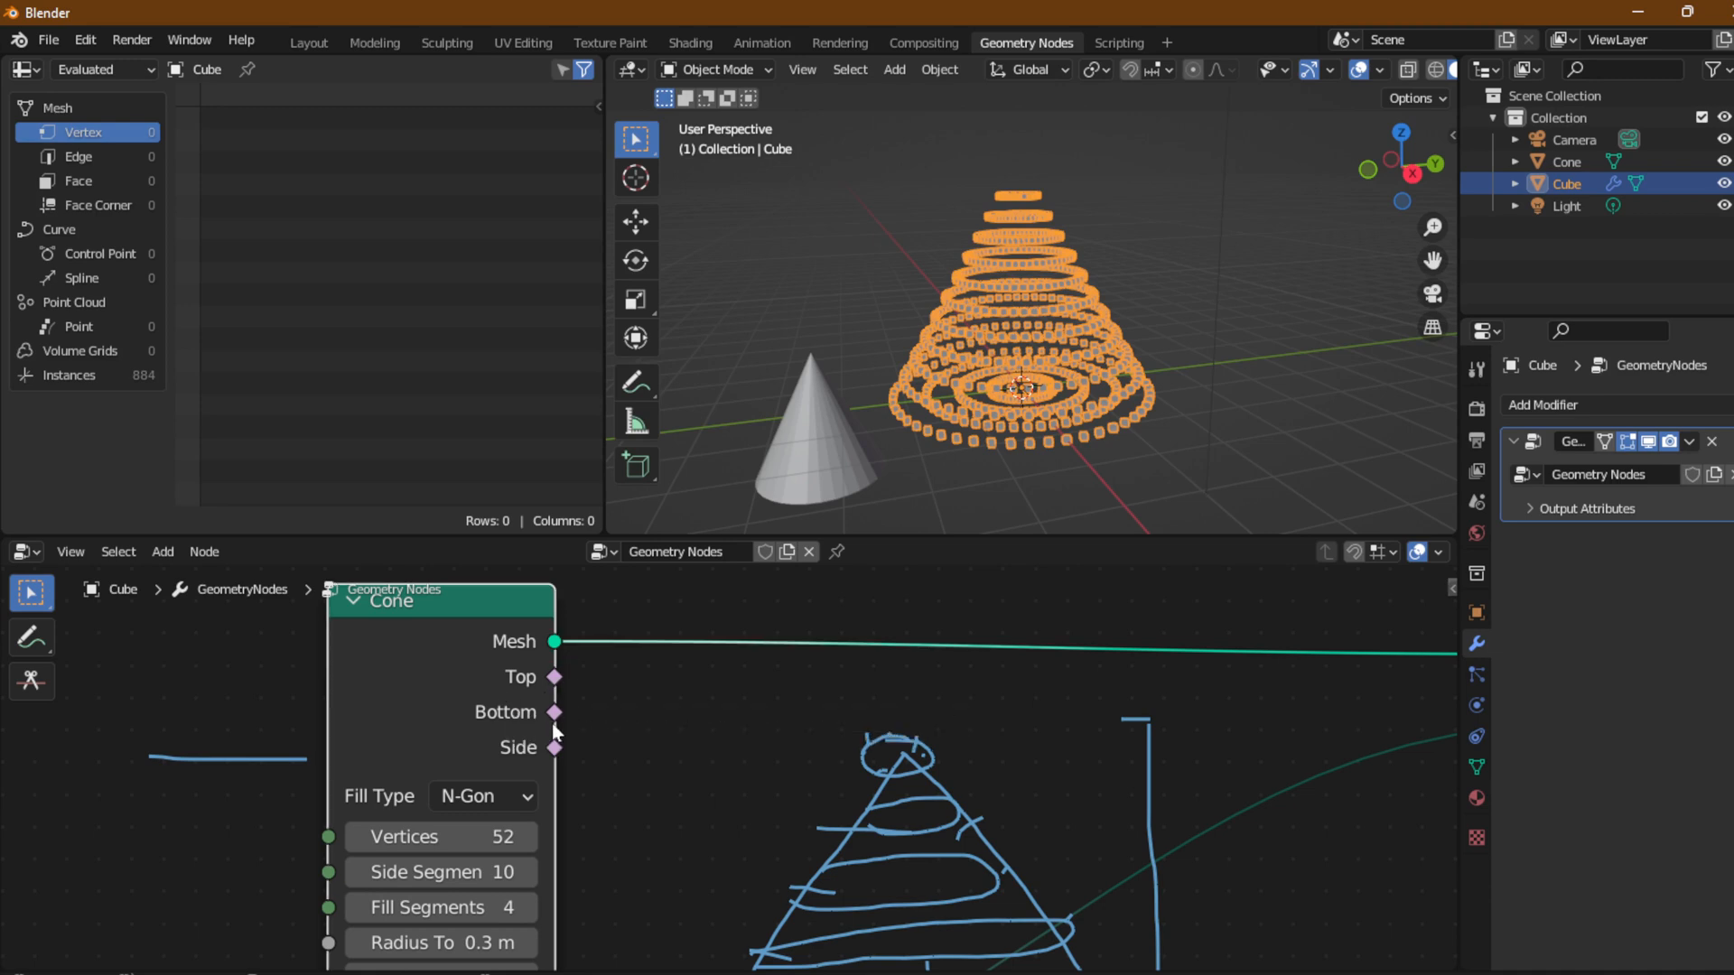
ctrl+shift+click(555, 677)
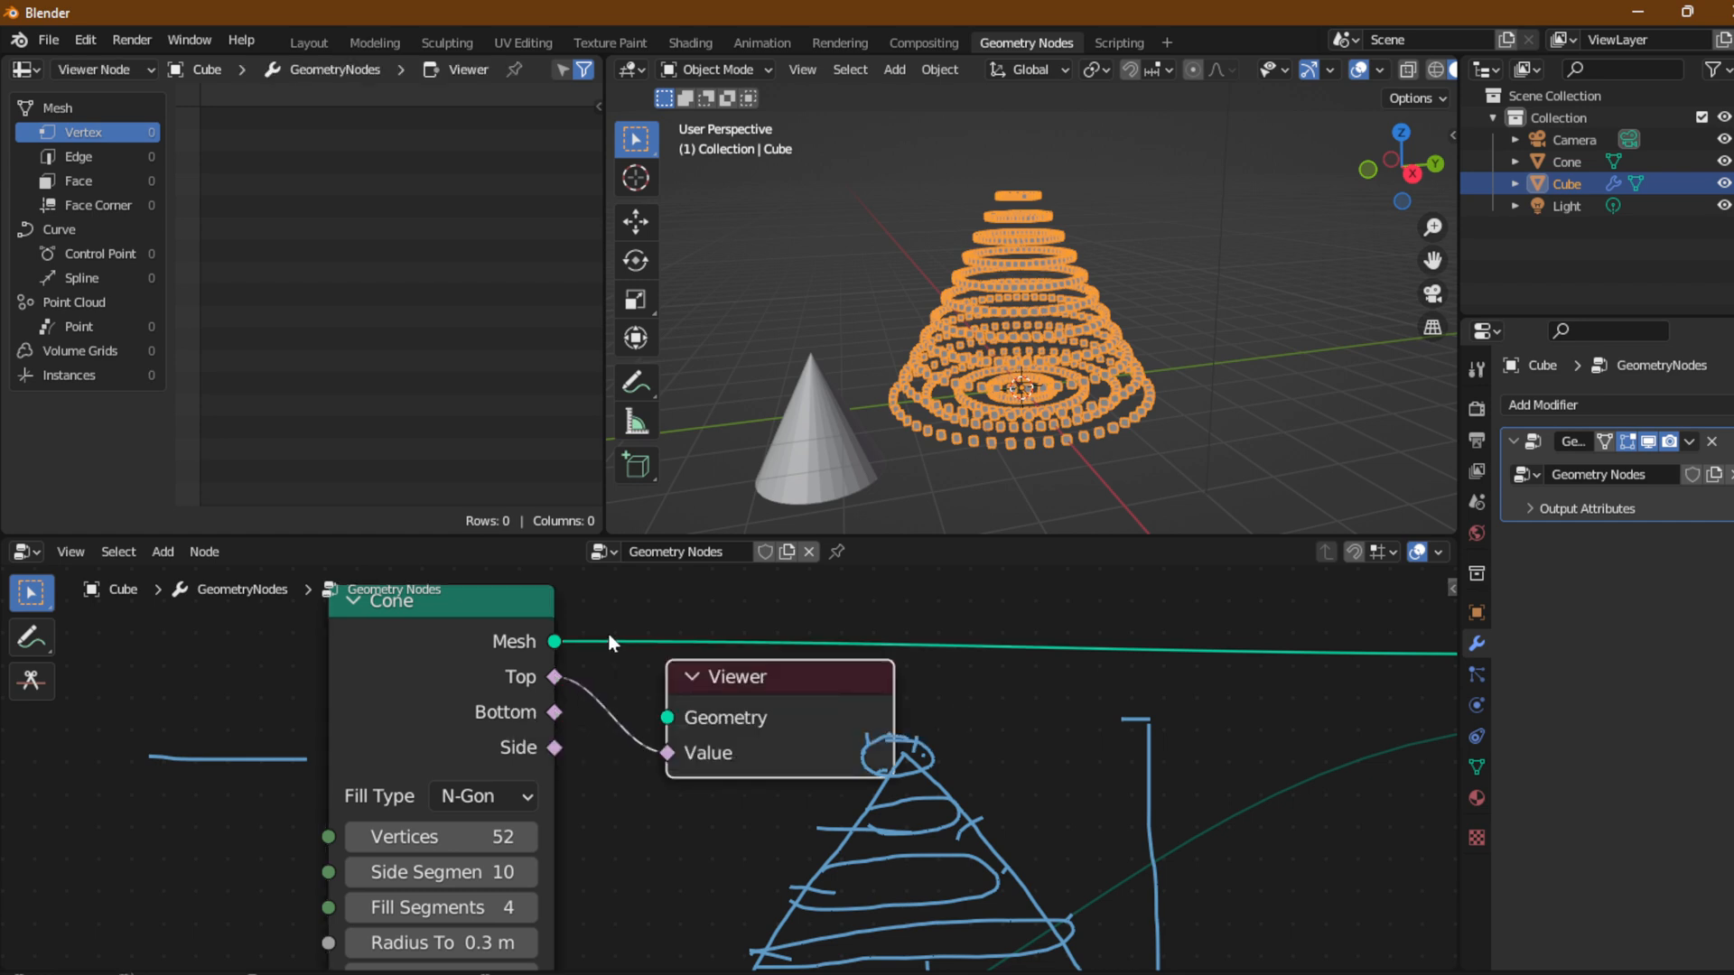
click(552, 643)
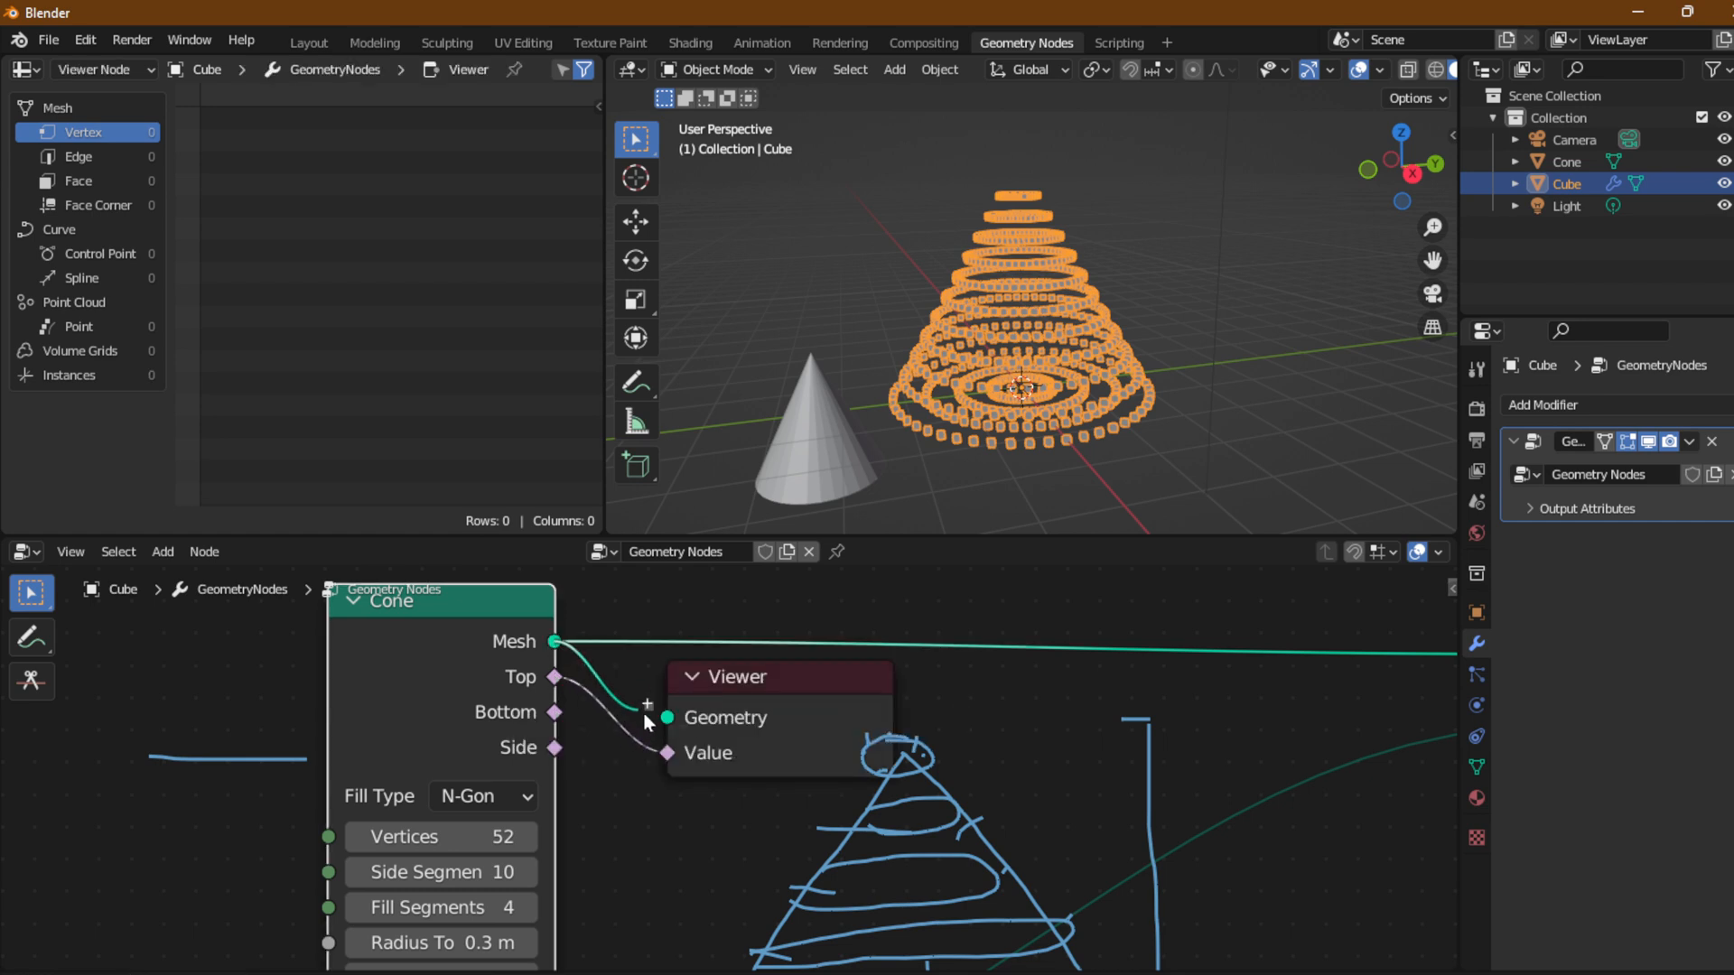
drag(644, 713, 664, 722)
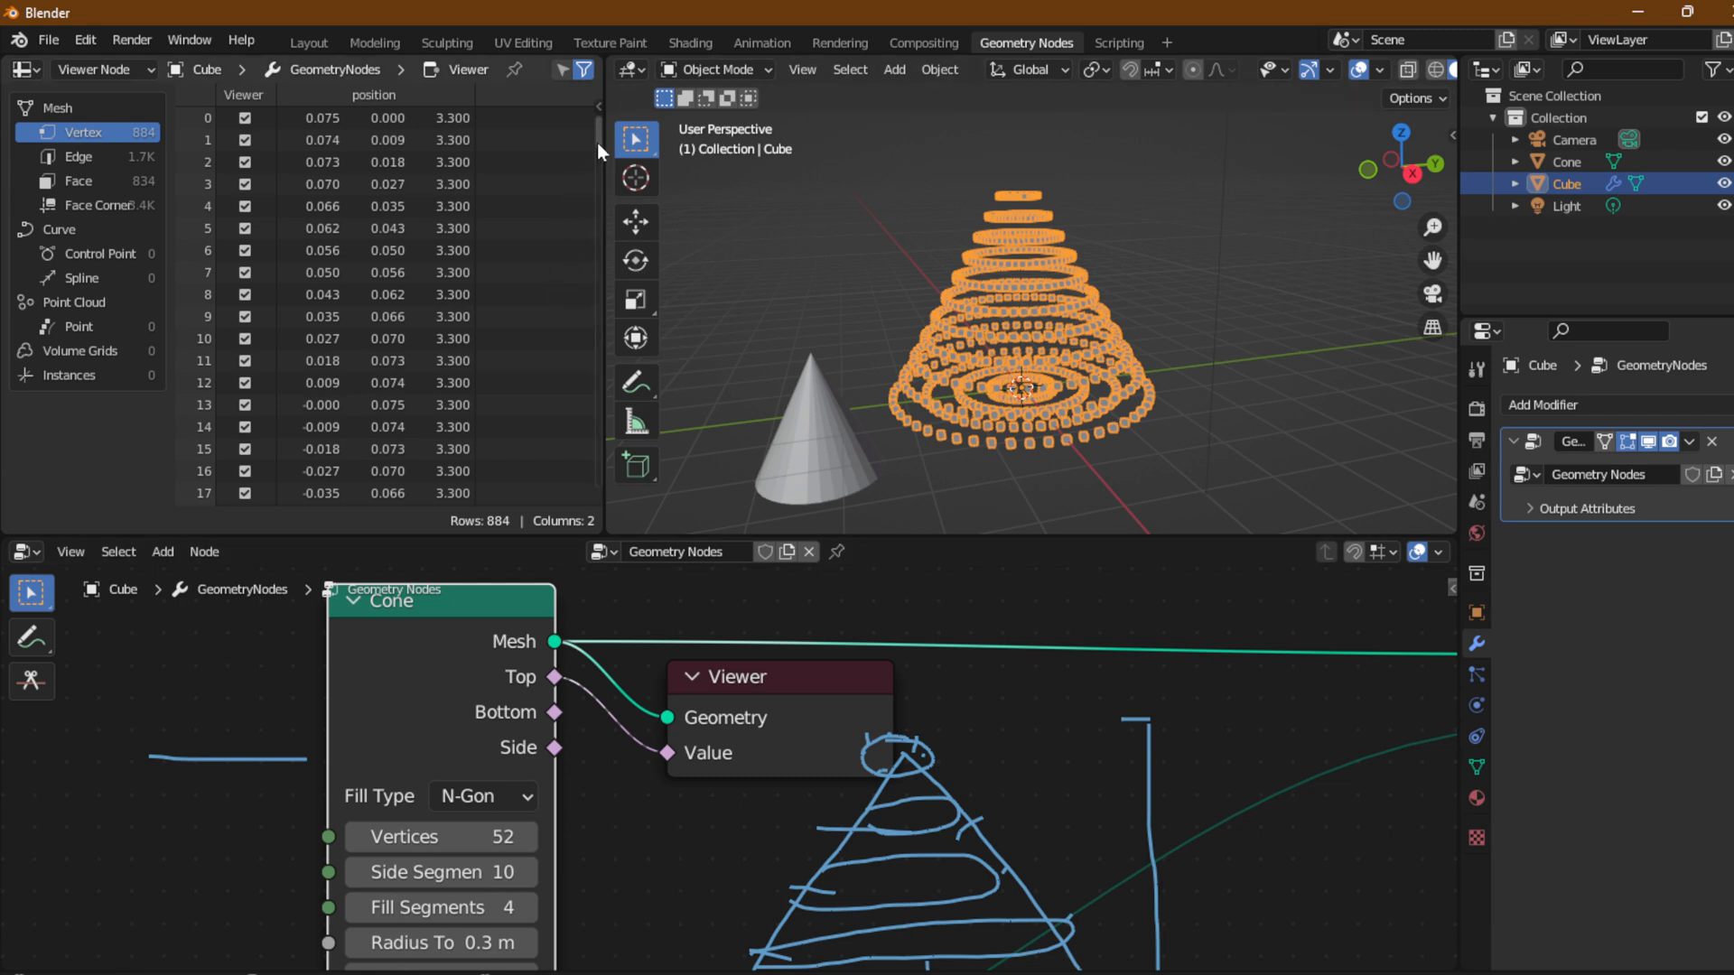
Examine in the spreadsheet which vertices the Top selection marks, and compare them with the top of the instanced cone.
drag(598, 135, 499, 242)
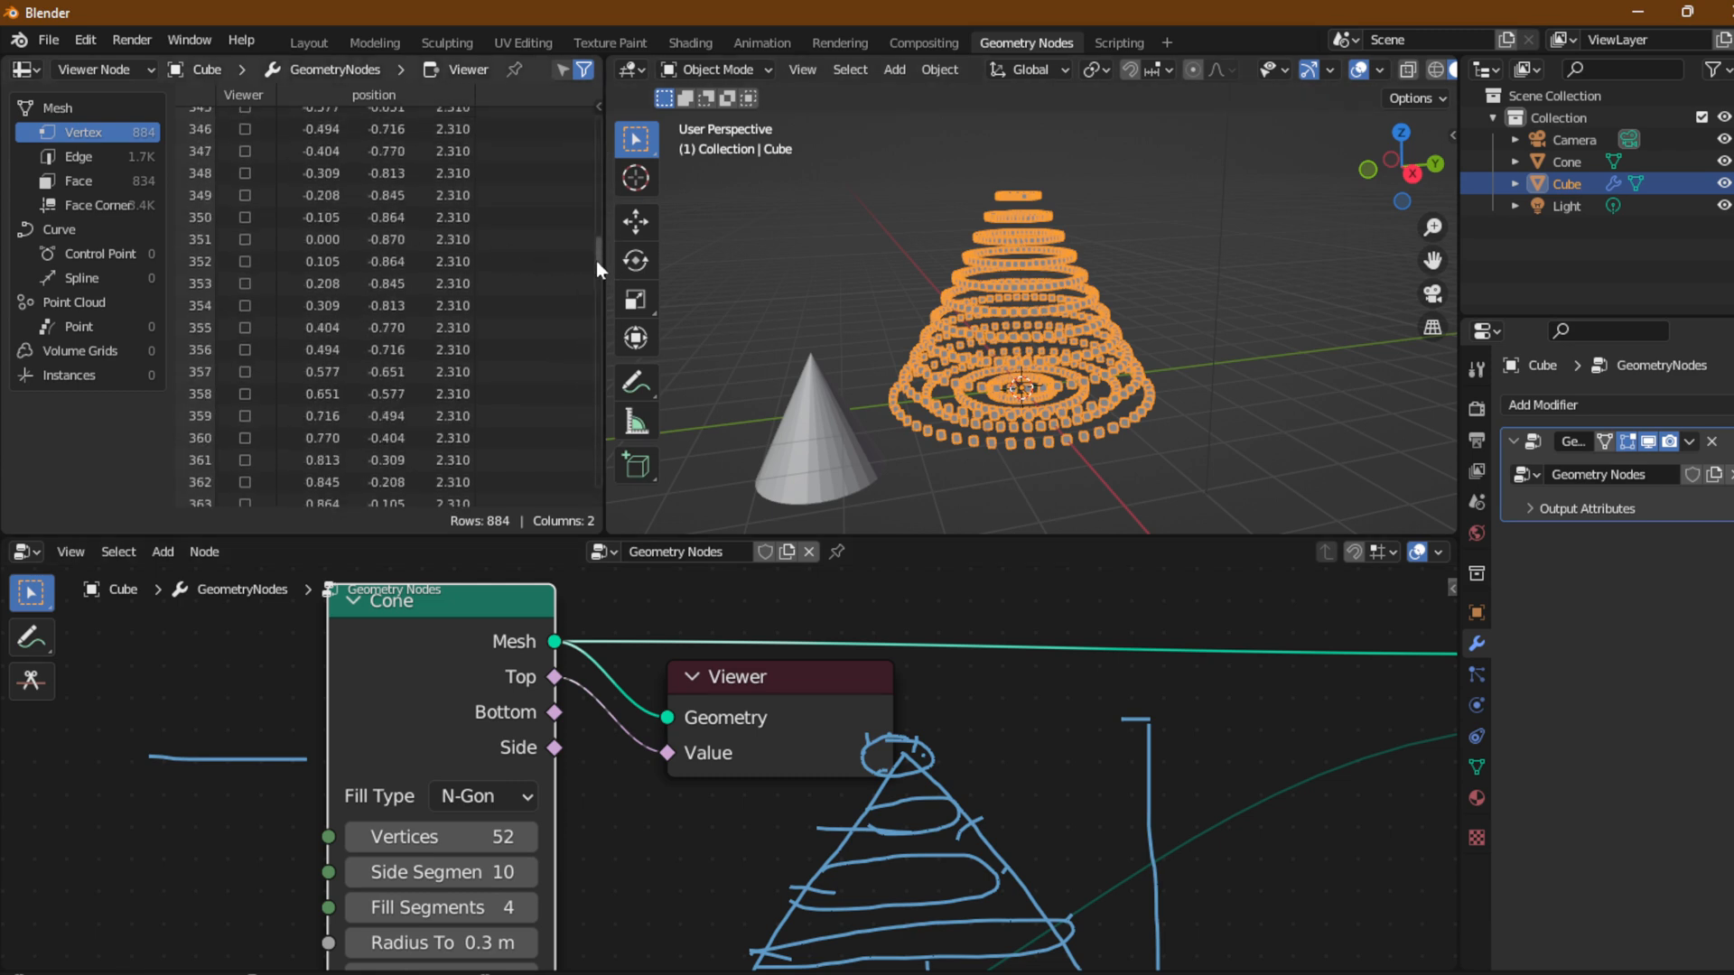
drag(596, 262, 604, 157)
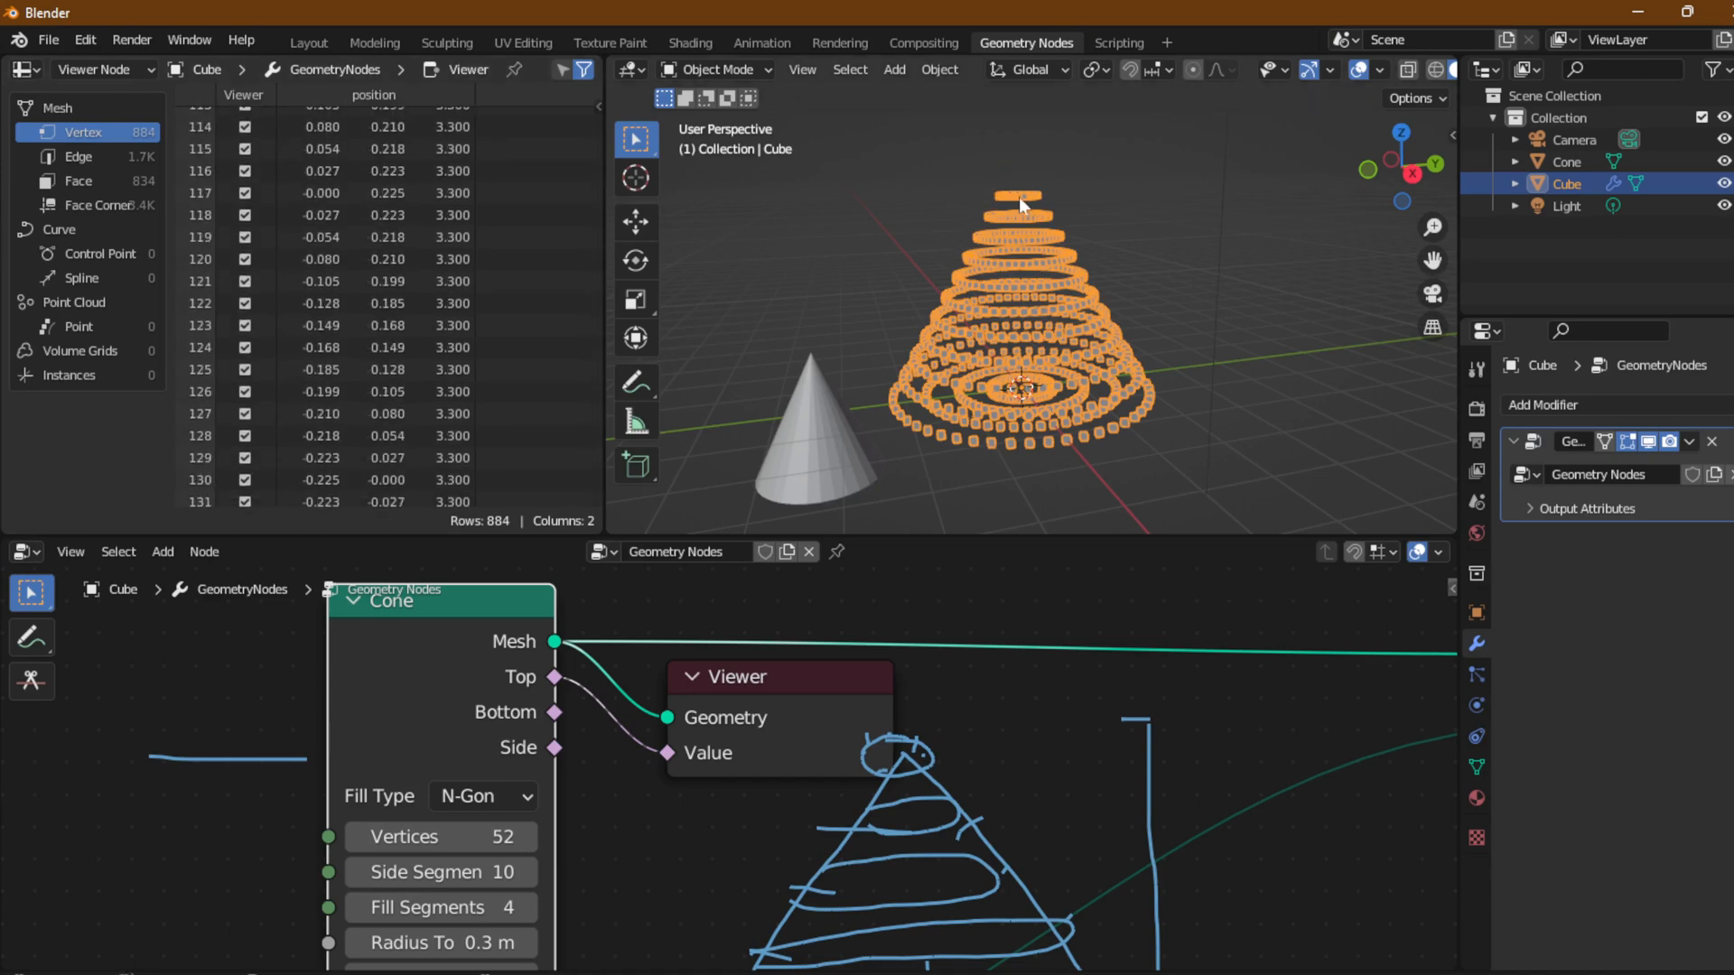
middle_drag(1017, 188, 1076, 289)
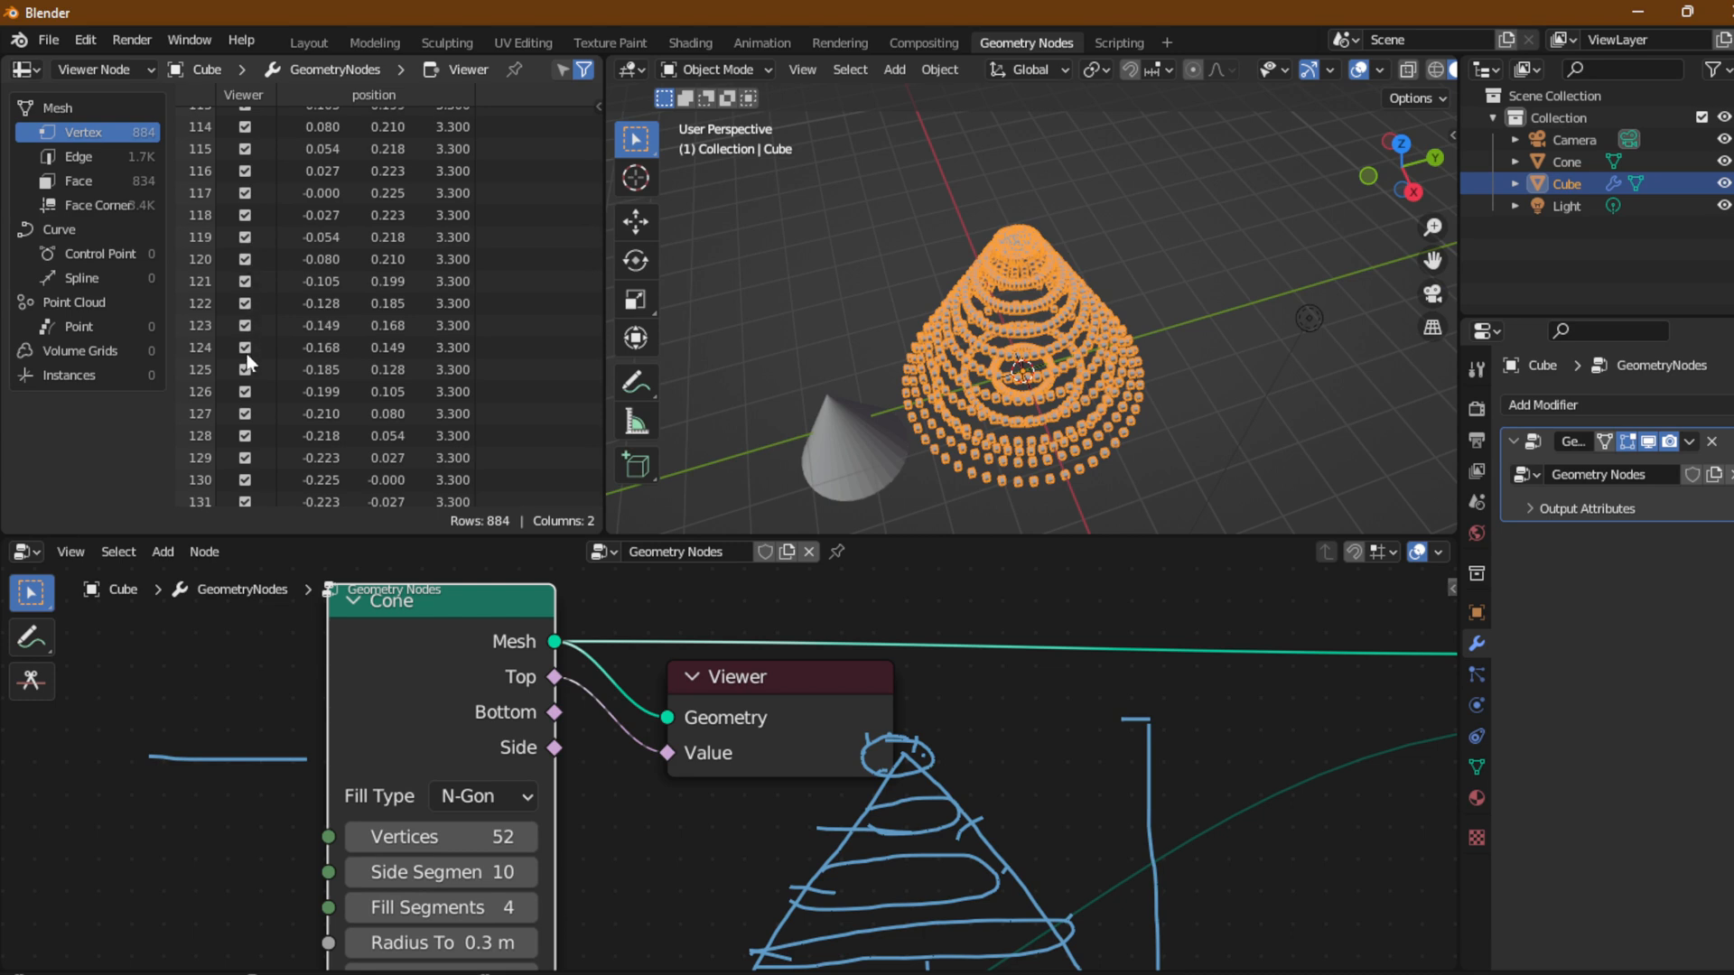
drag(594, 143, 612, 226)
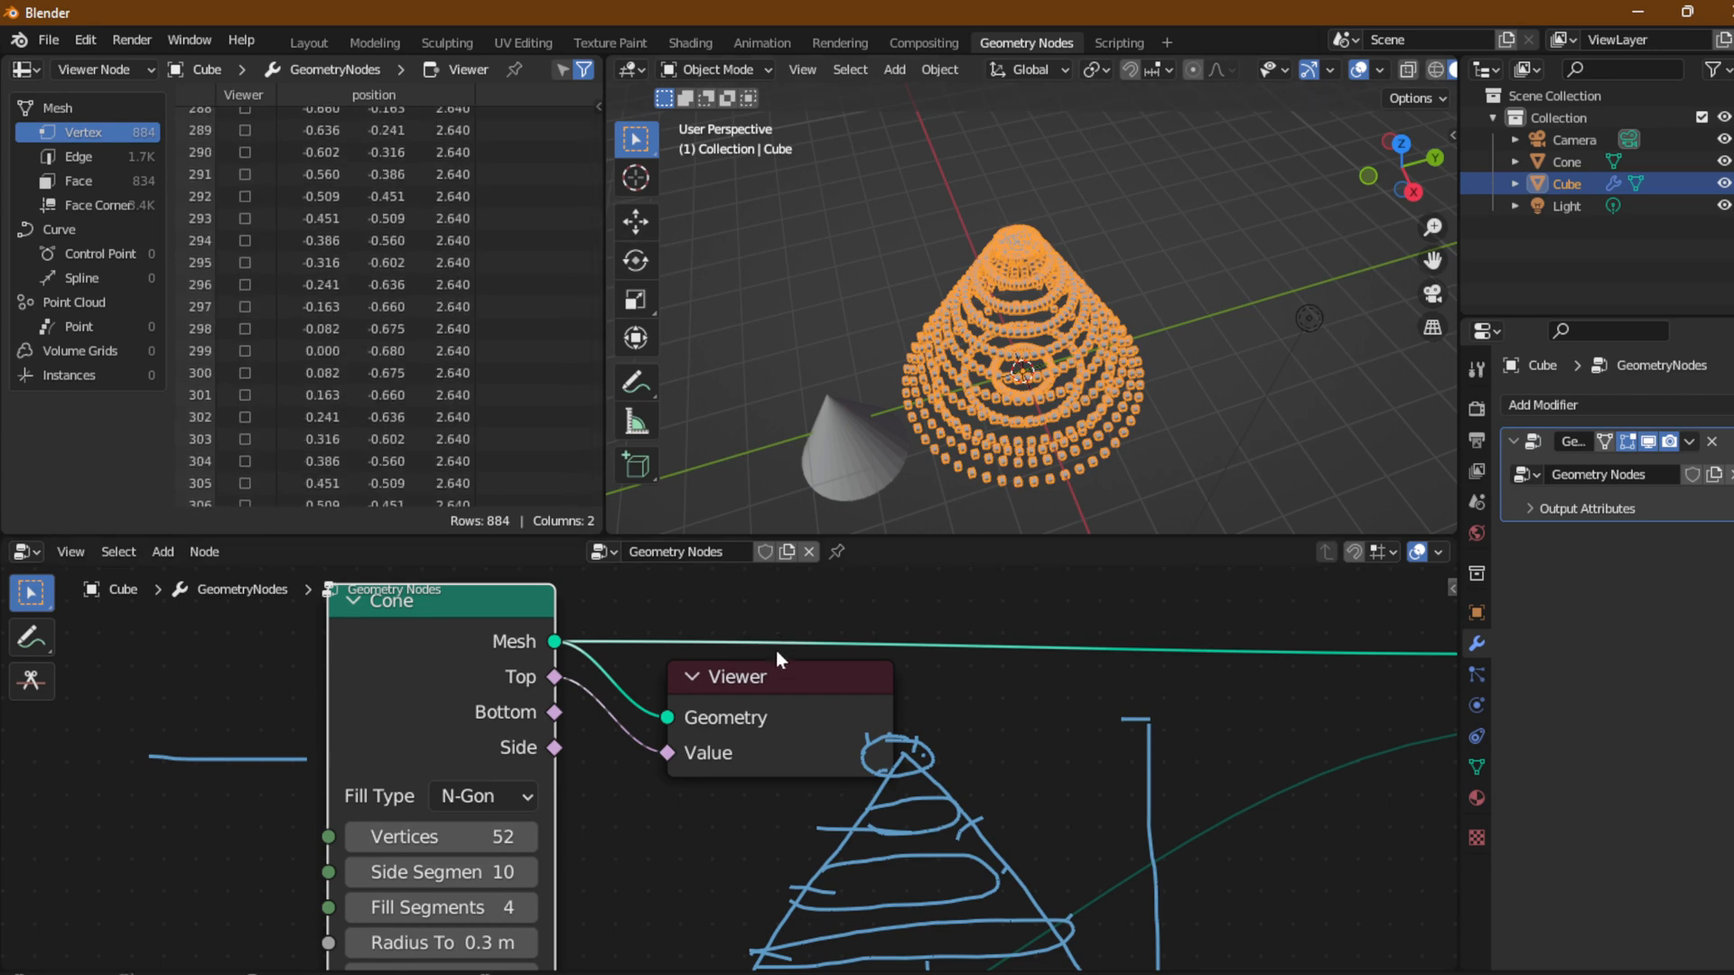
Connect the Cone's Bottom output to the Viewer's Value input and inspect the marked vertices in the spreadsheet and at the cone's base.
drag(553, 712, 664, 753)
drag(601, 218, 667, 427)
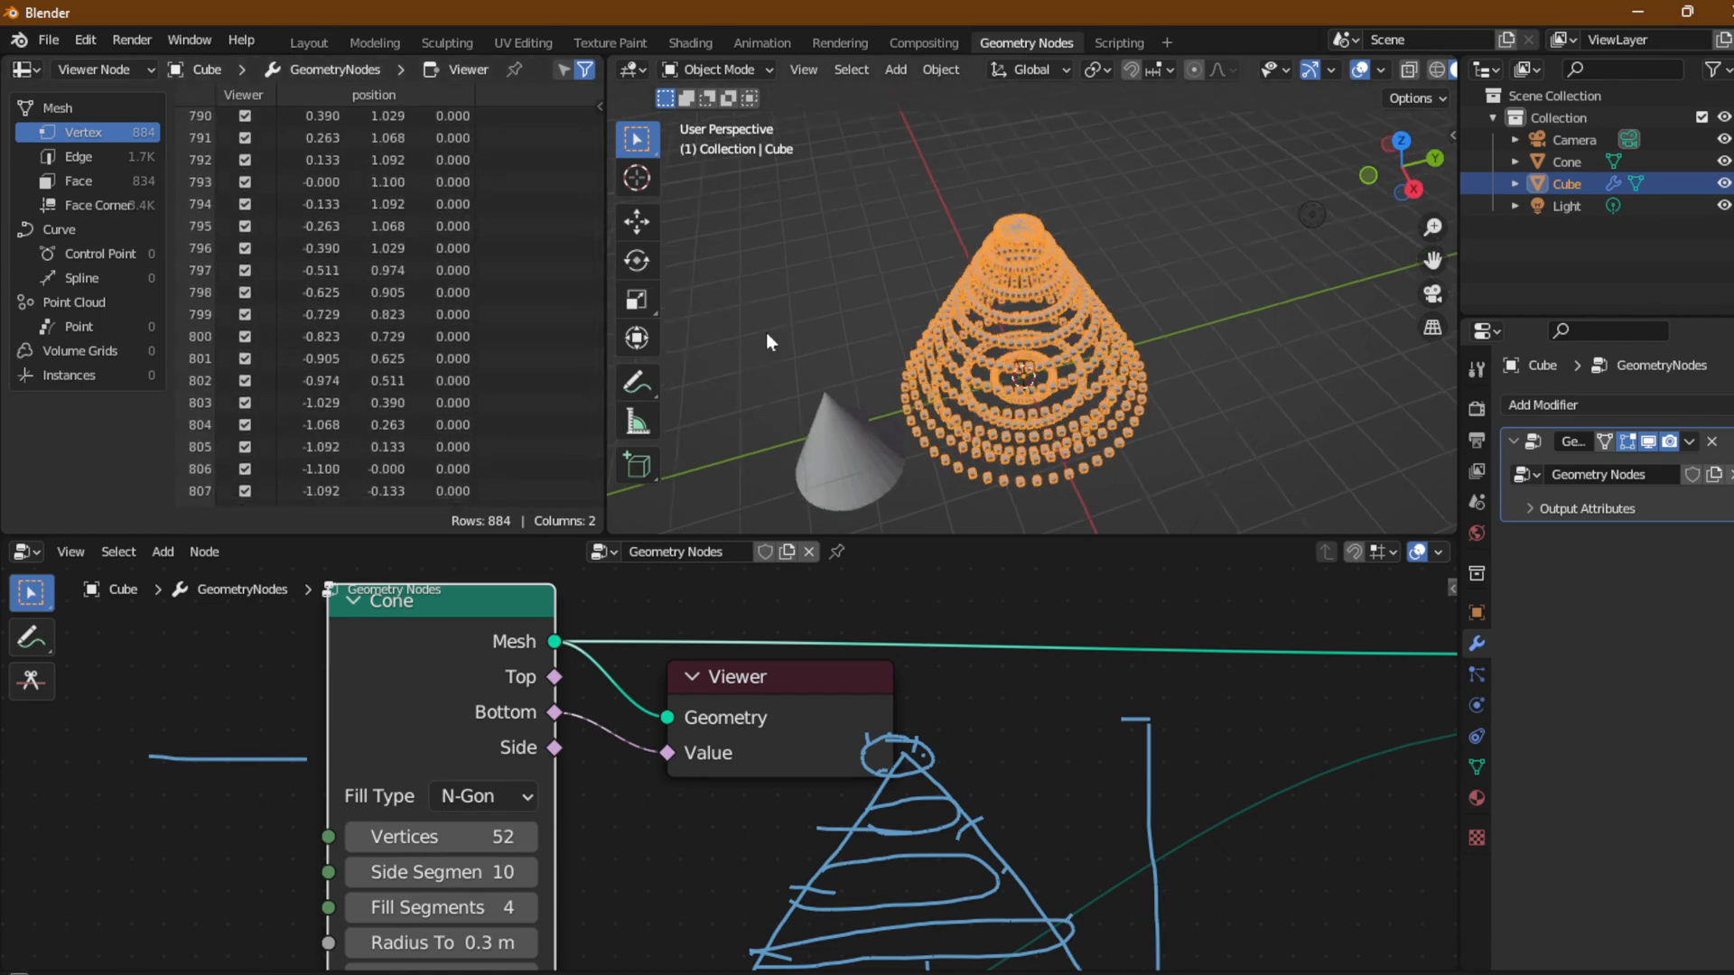
middle_drag(768, 341, 806, 255)
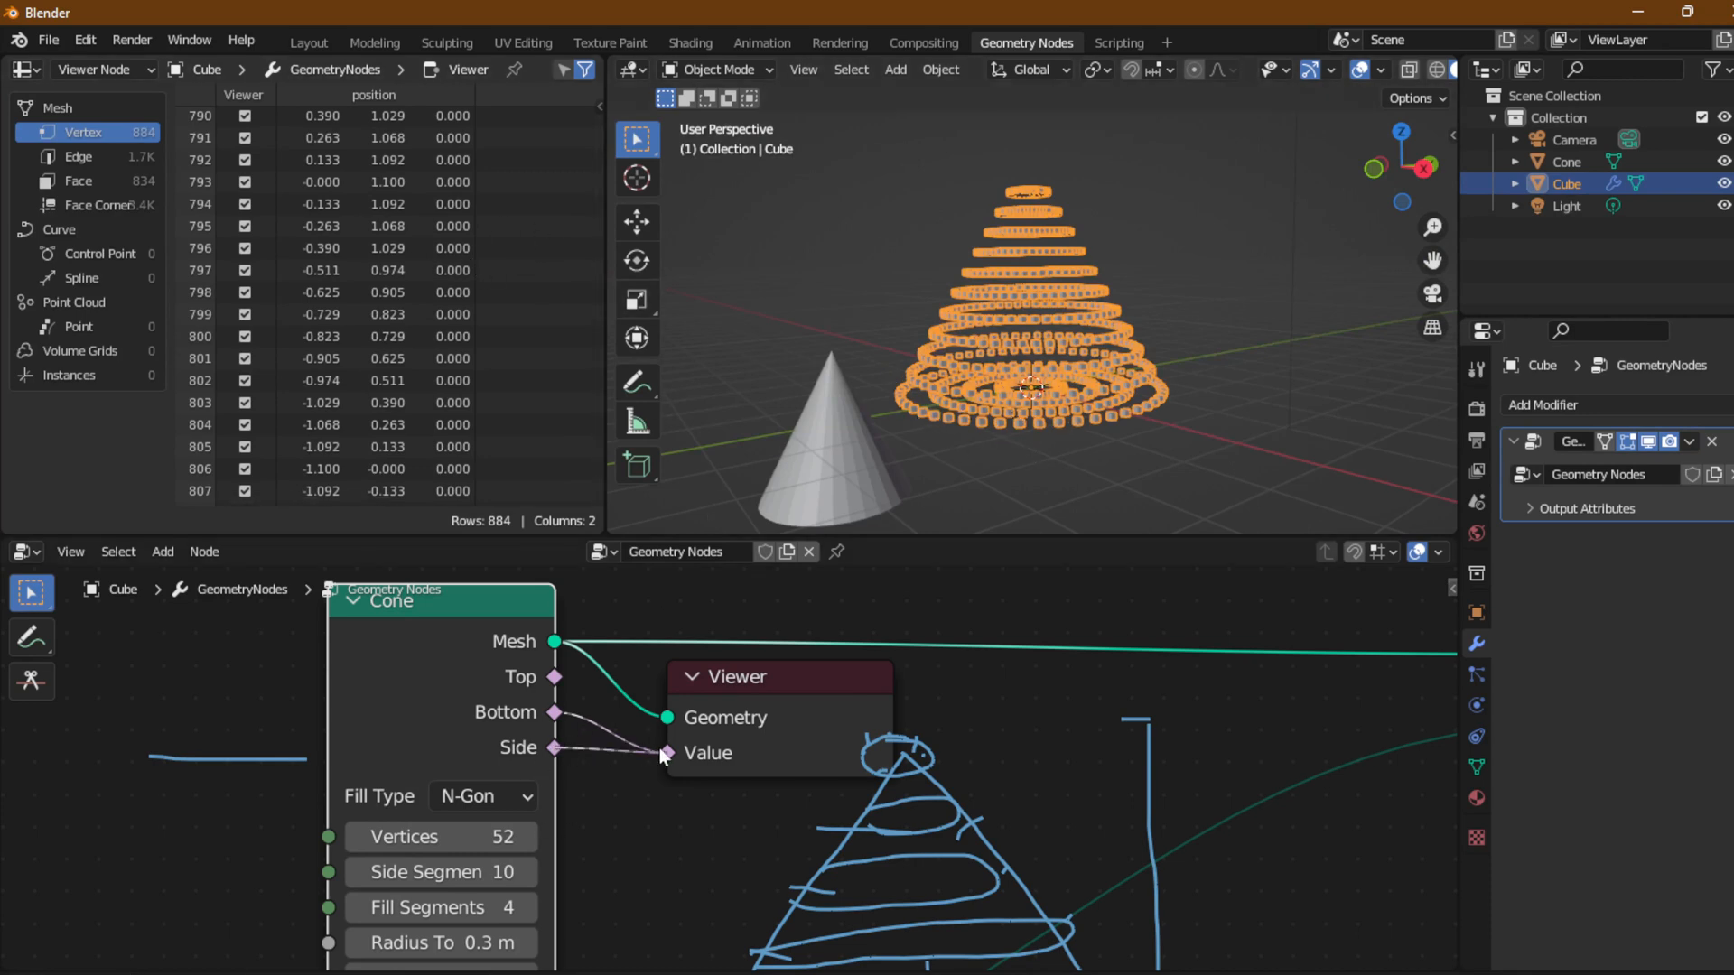
Connect the Cone's Side output to the Viewer's Value input and inspect the marked vertices in the spreadsheet.
drag(659, 748, 666, 752)
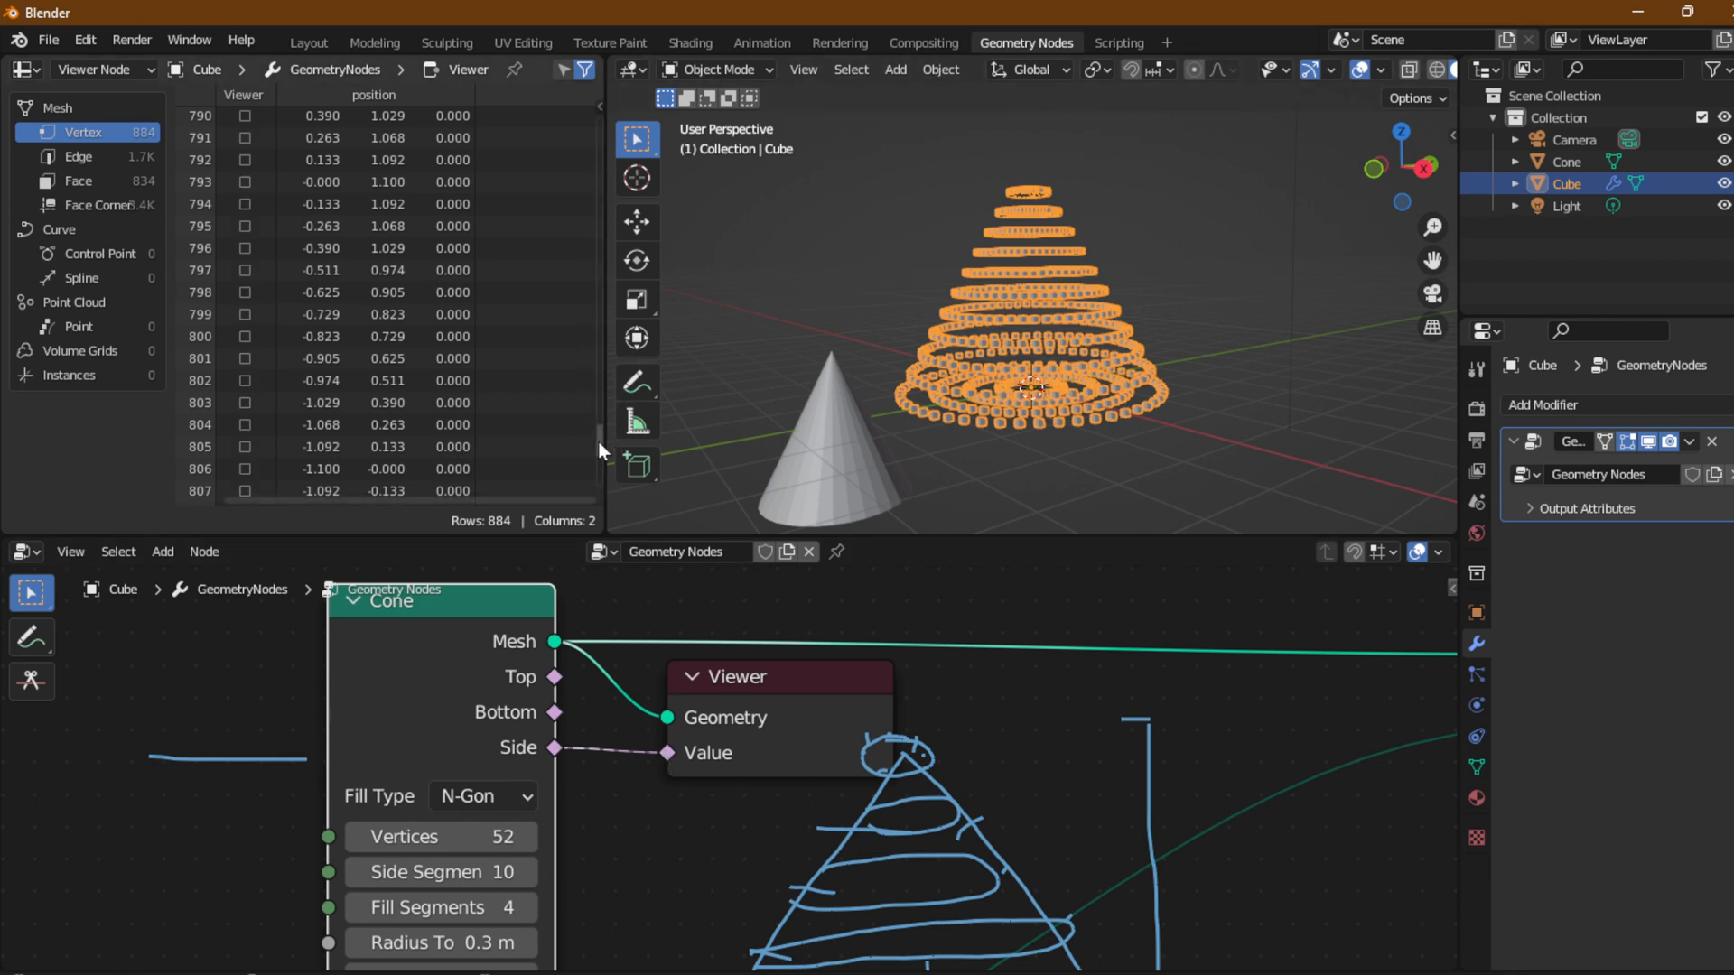
drag(598, 441, 579, 397)
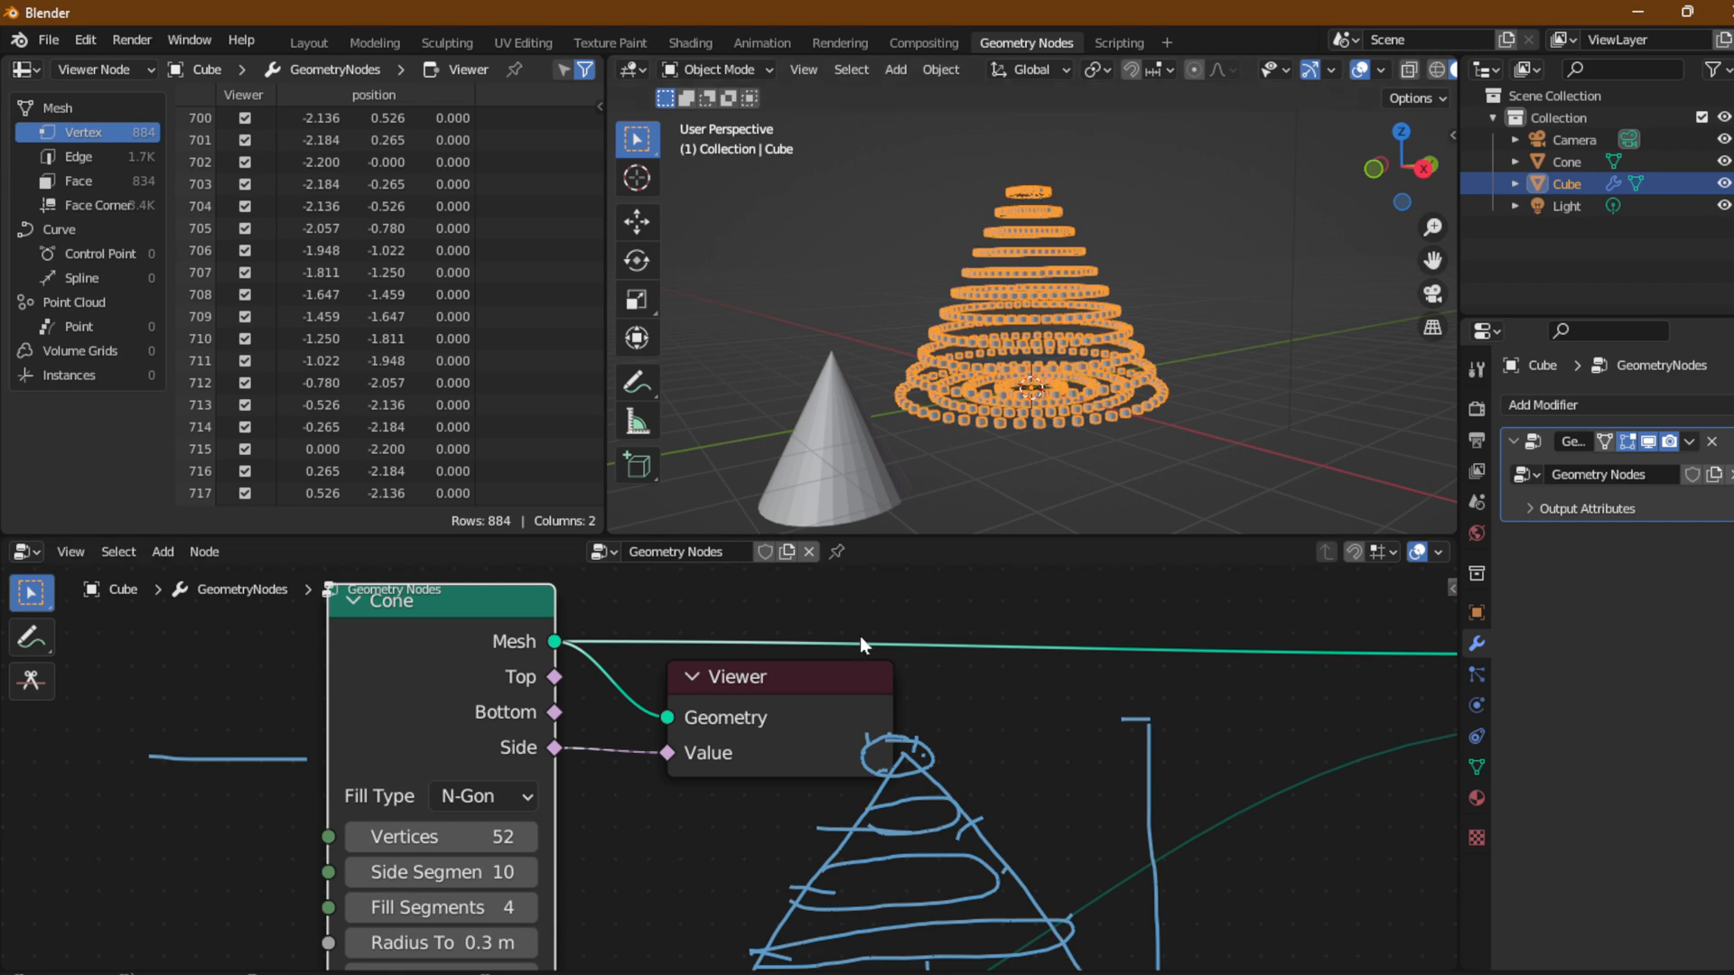
scroll(883, 722, down, 1)
middle_drag(491, 813, 849, 707)
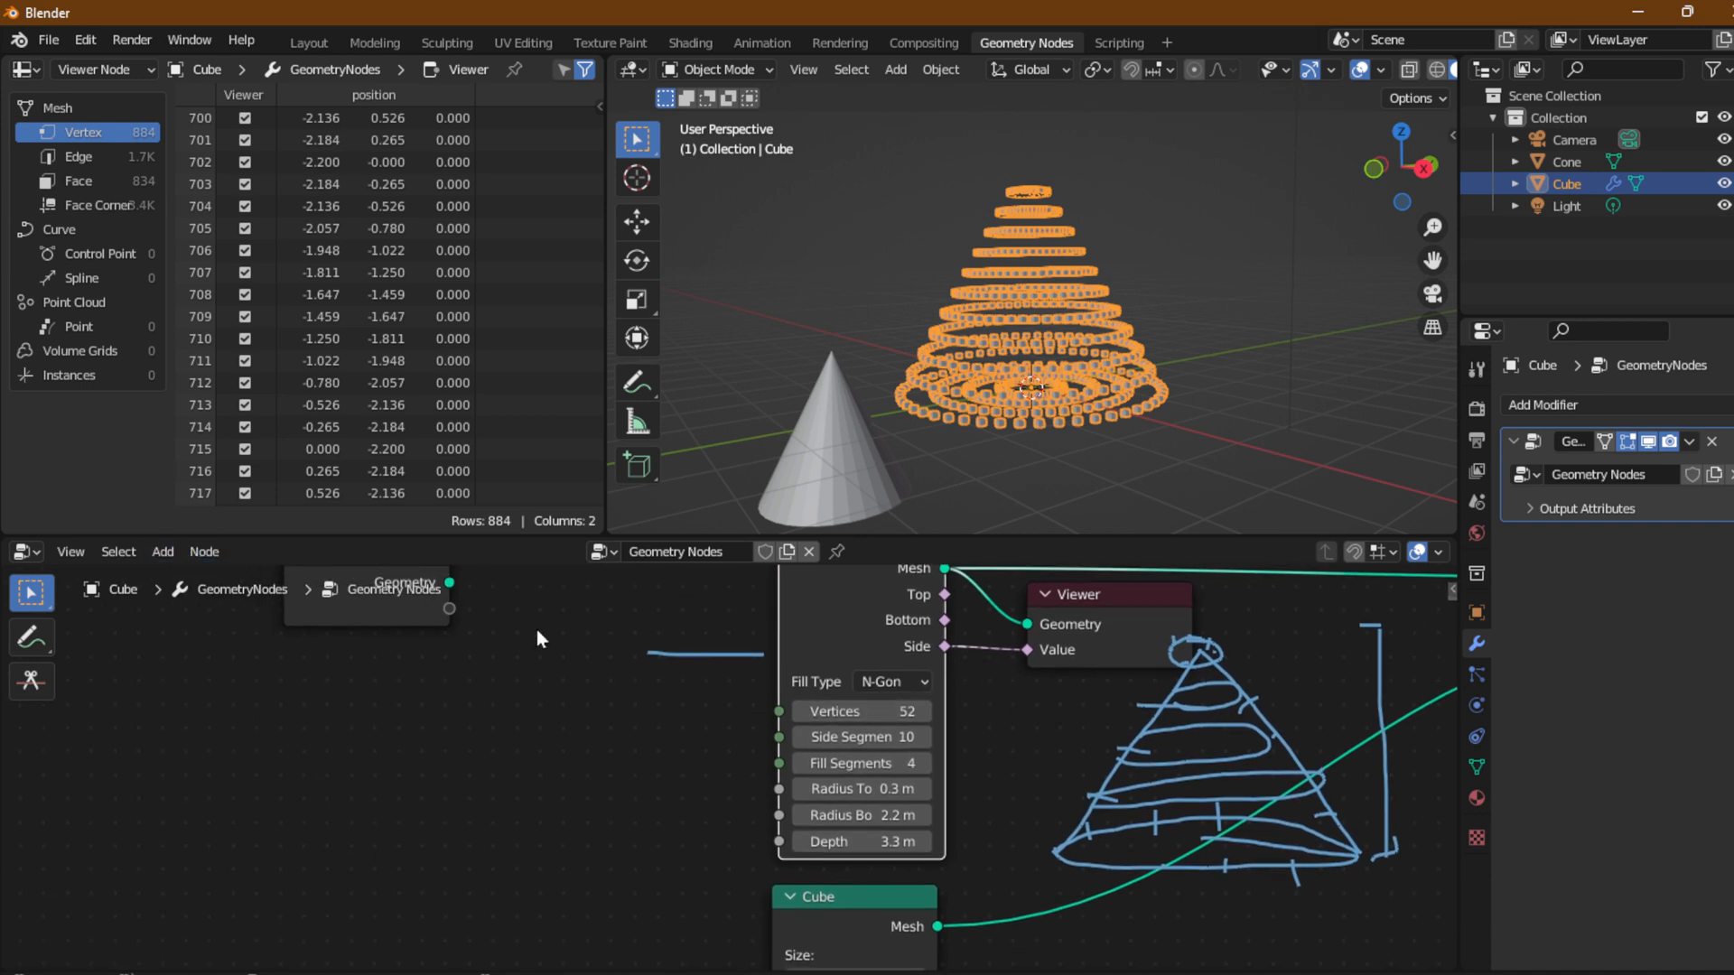
Add a Value input node beside the Cone node and connect its output to the Cone's Vertices input.
click(164, 550)
mouse_move(215, 387)
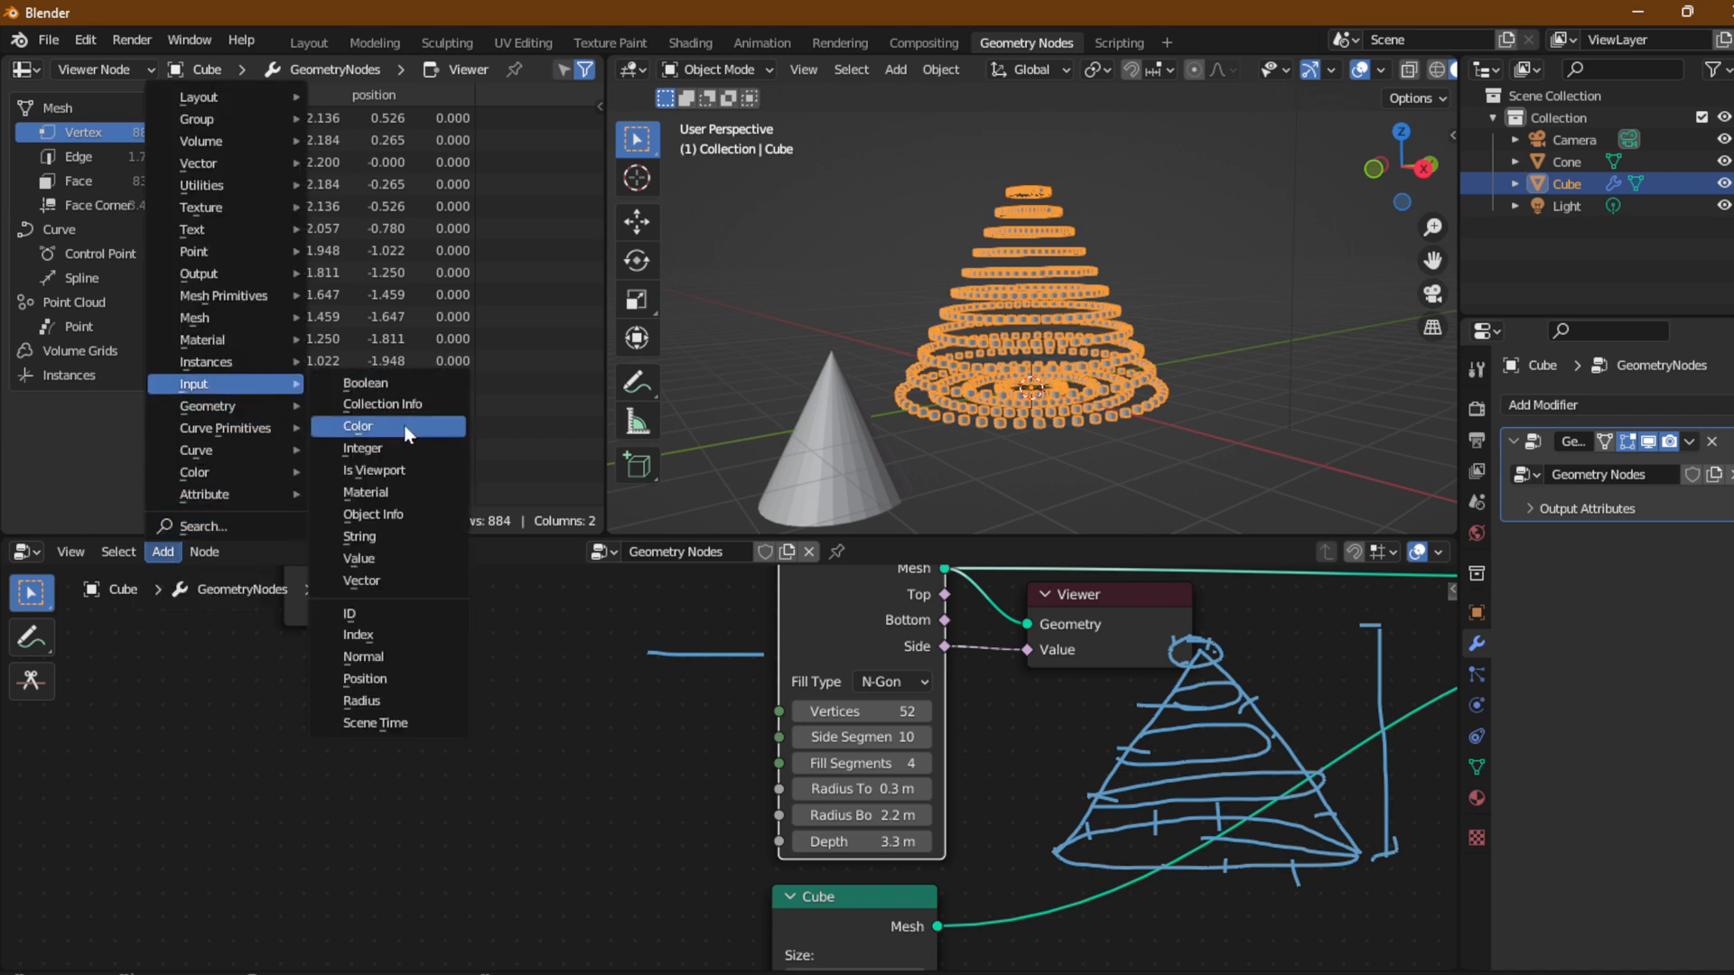
click(361, 558)
click(516, 732)
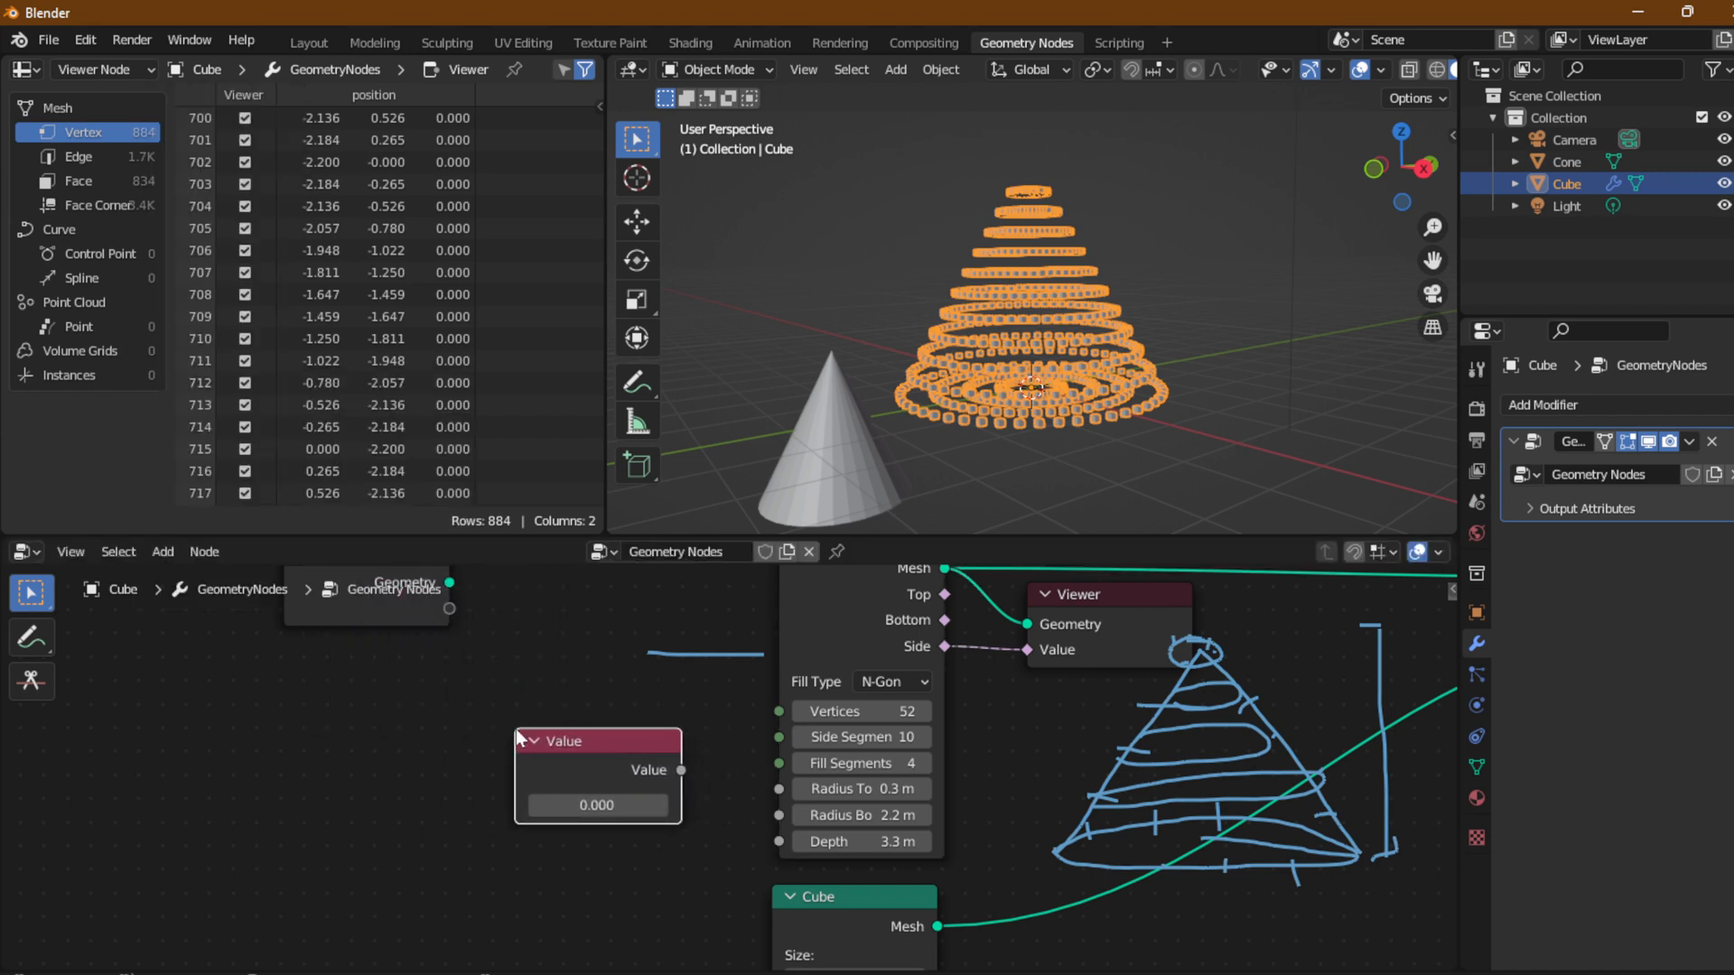
drag(682, 770, 779, 717)
Set the Value node to 52 and adjust it slightly up to 52.900.
click(614, 804)
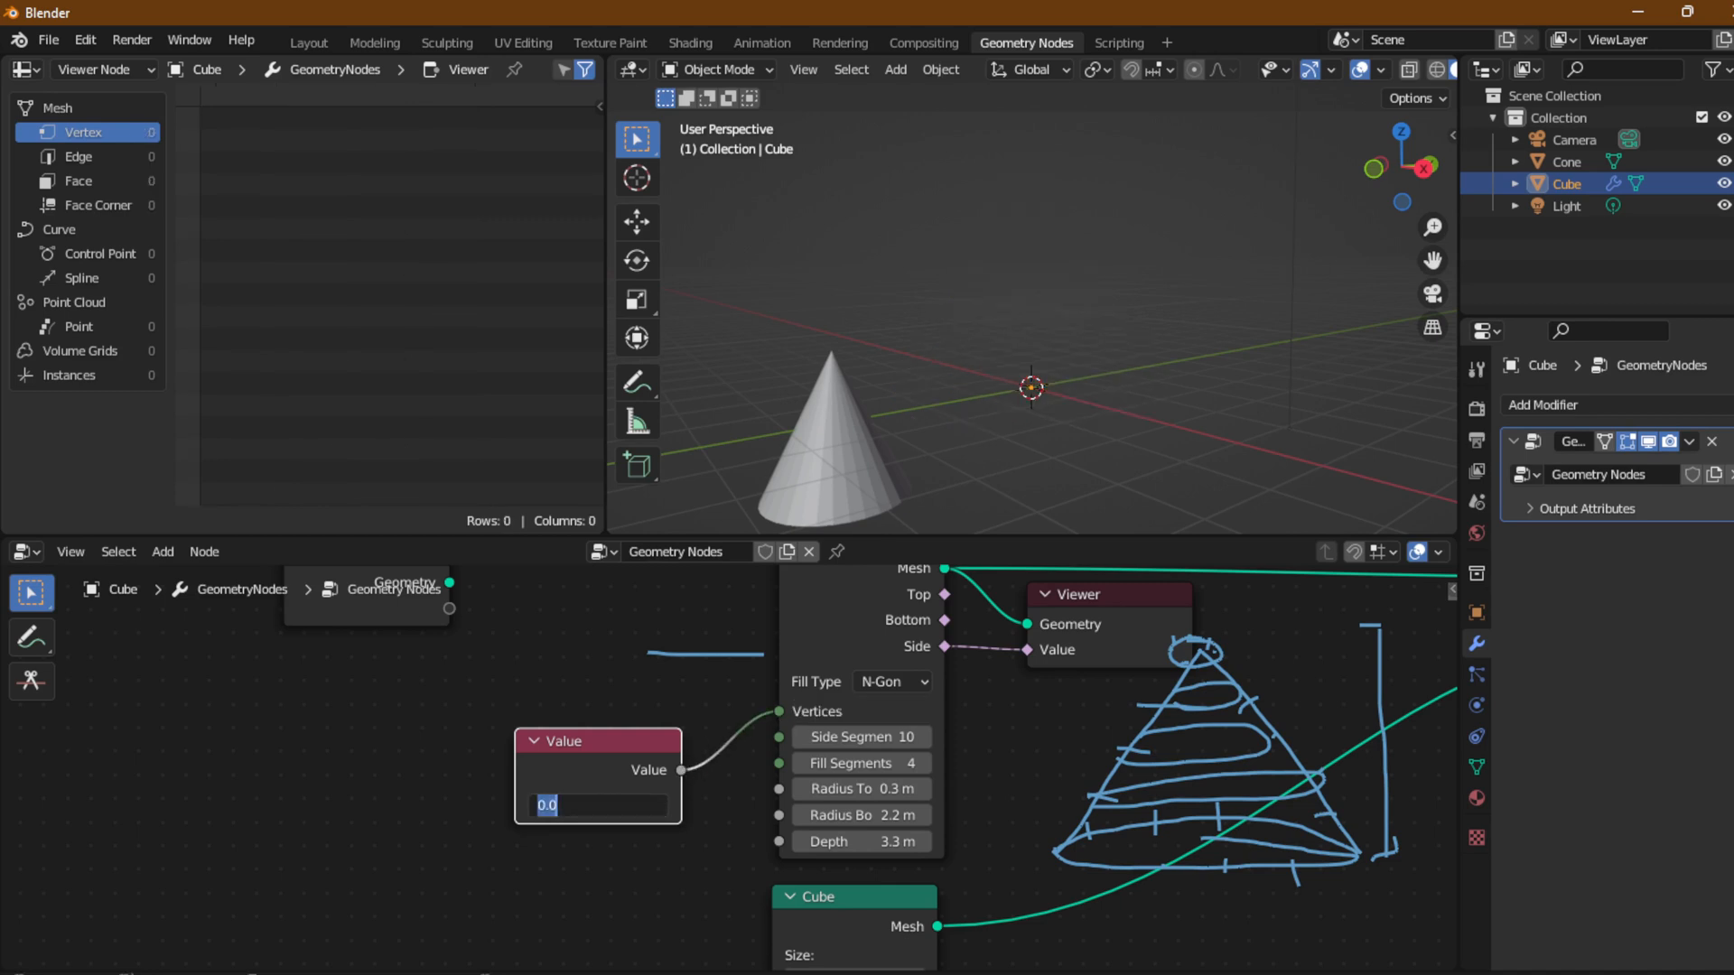
text(52)
key(Return)
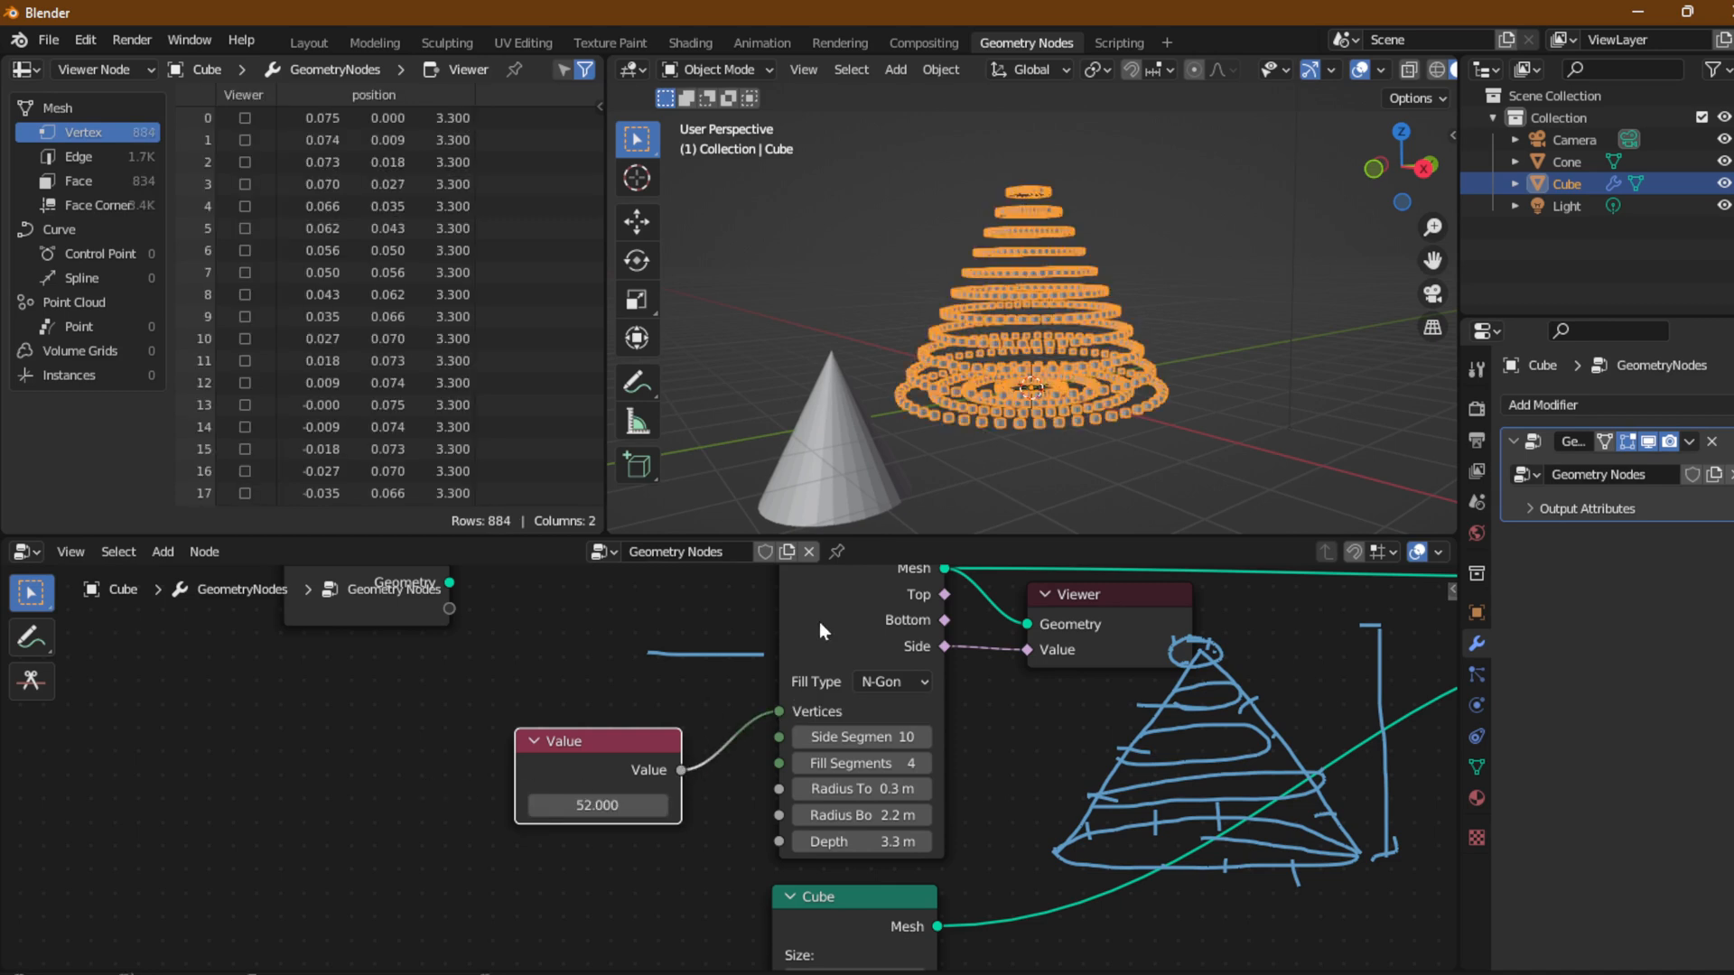
mouse_move(592, 812)
mouse_down()
mouse_move(645, 812)
mouse_move(601, 813)
mouse_up()
scroll(948, 889, down, 3)
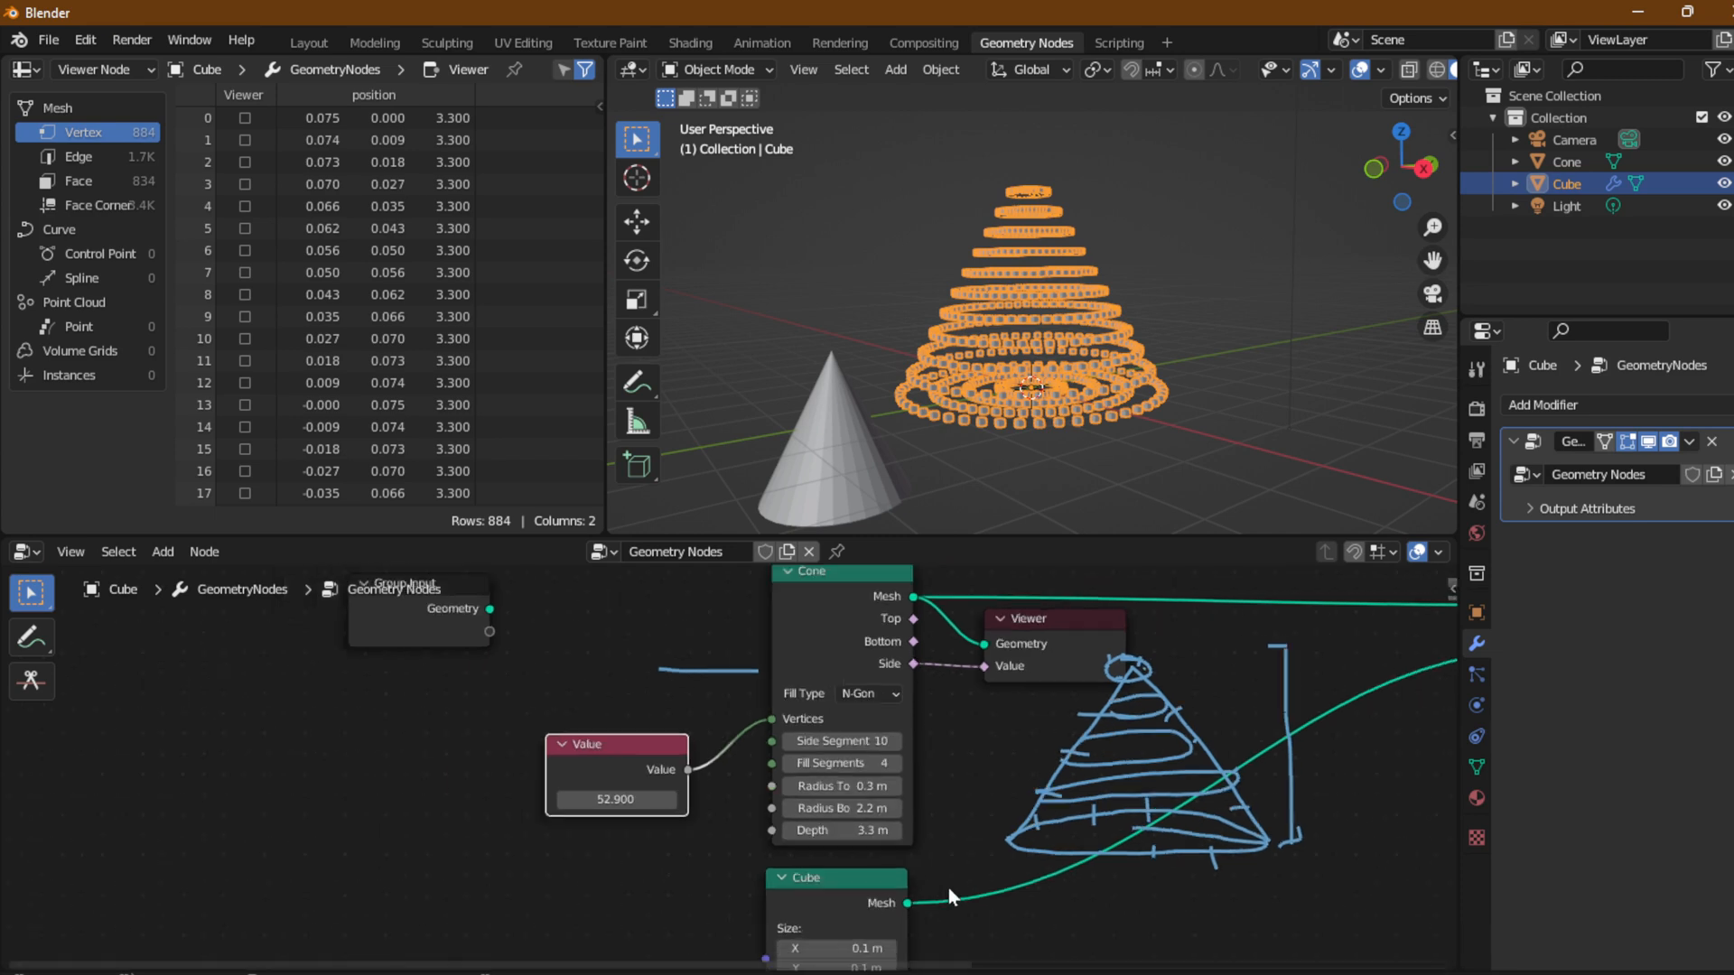
middle_drag(1035, 831, 618, 838)
scroll(714, 831, down, 4)
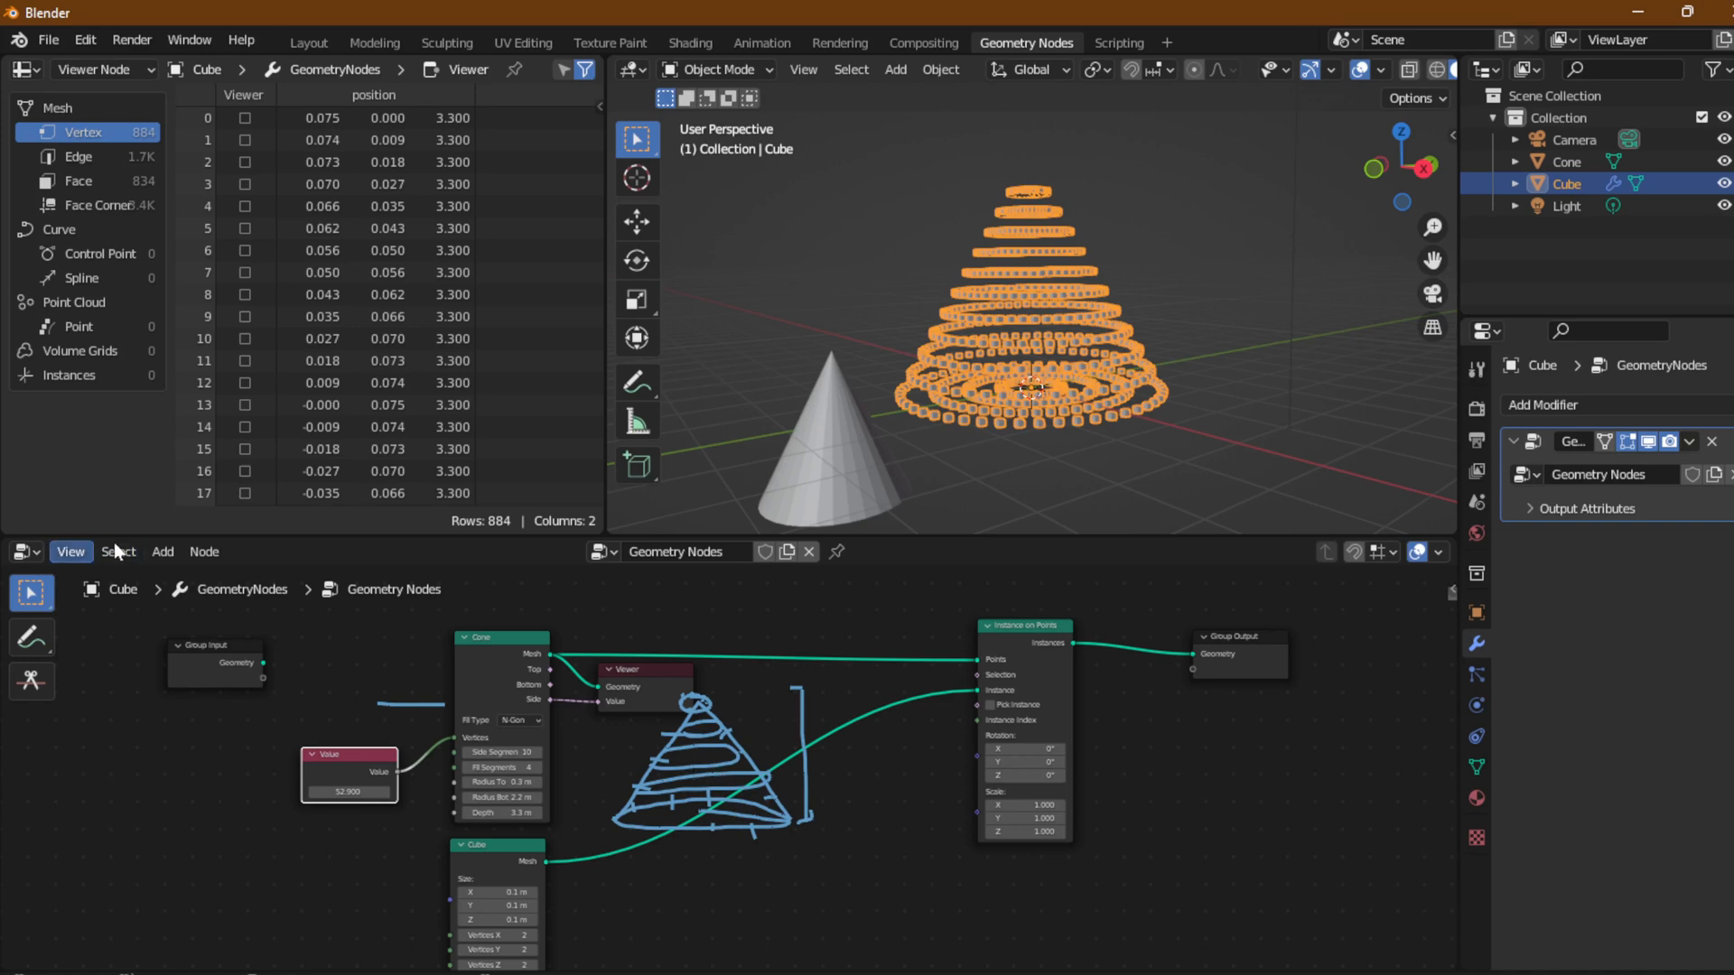
click(161, 552)
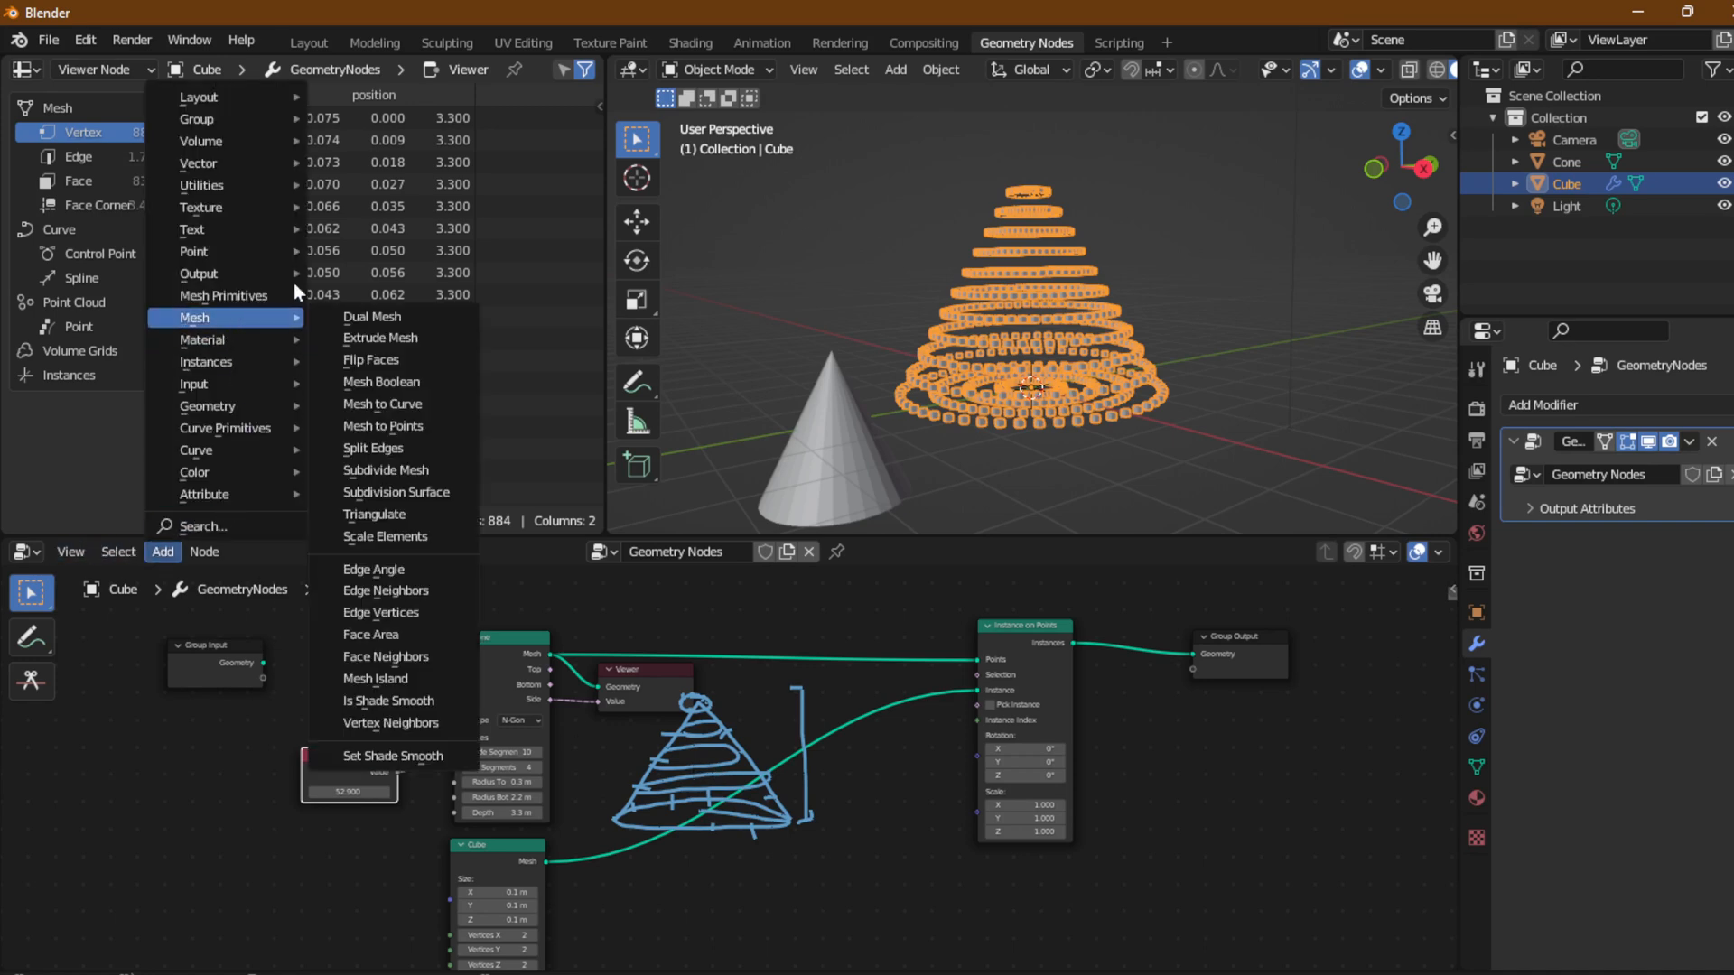
mouse_move(252, 300)
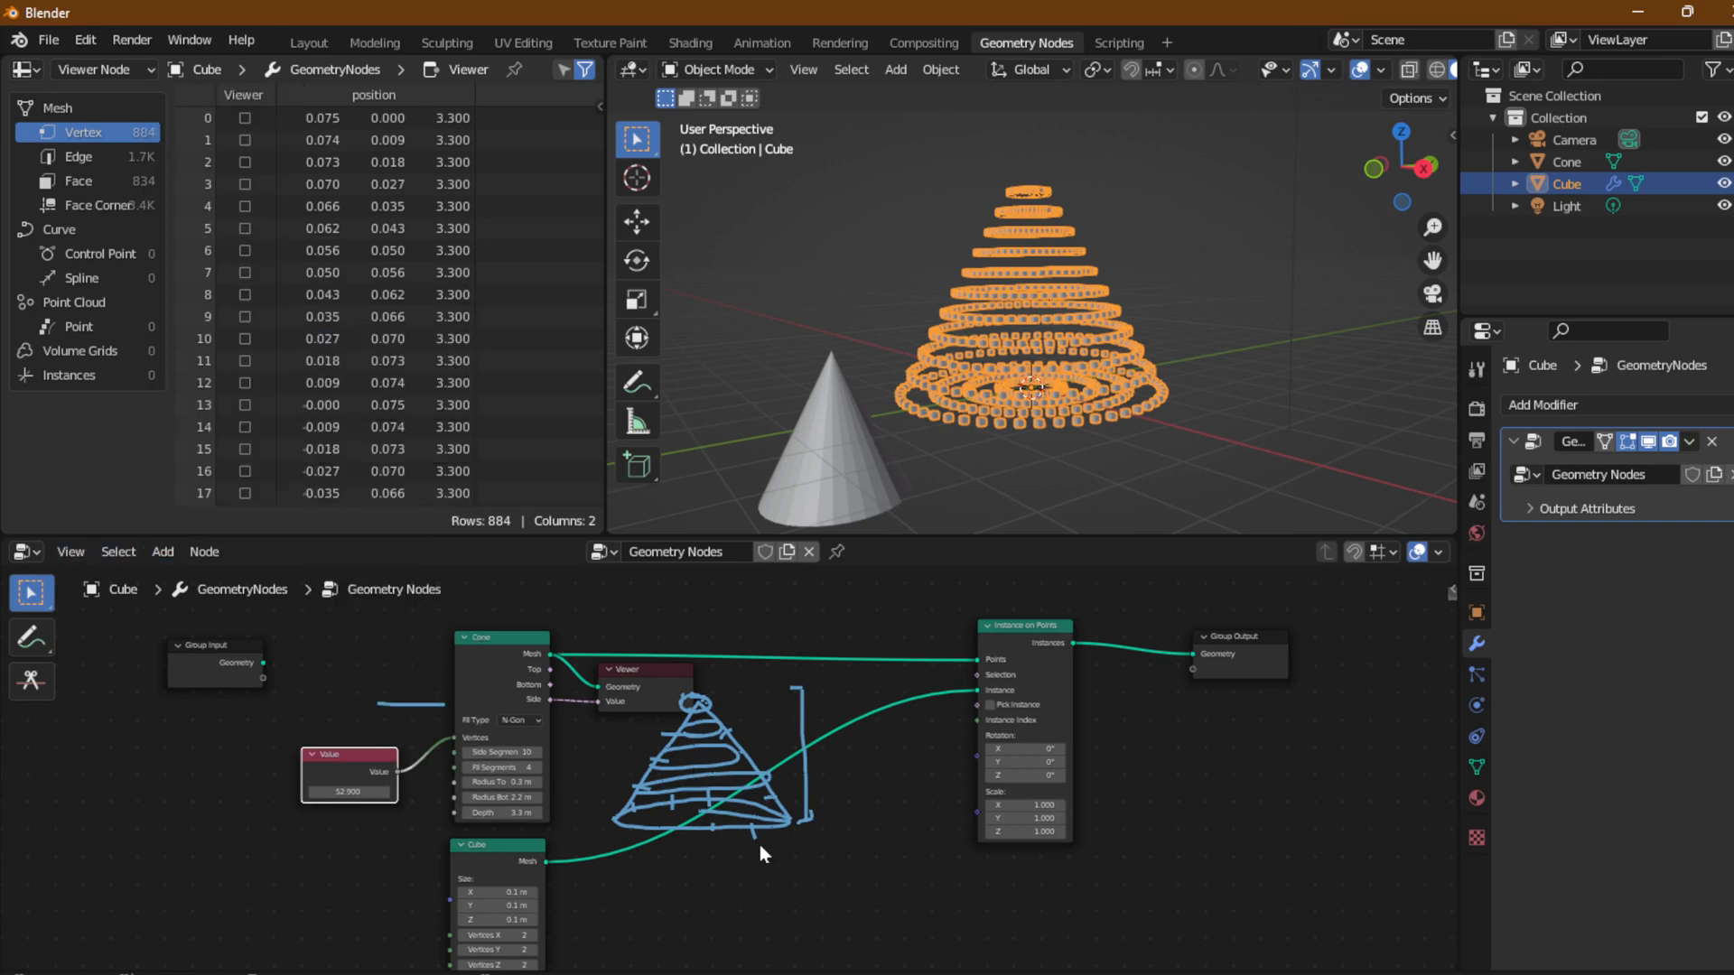